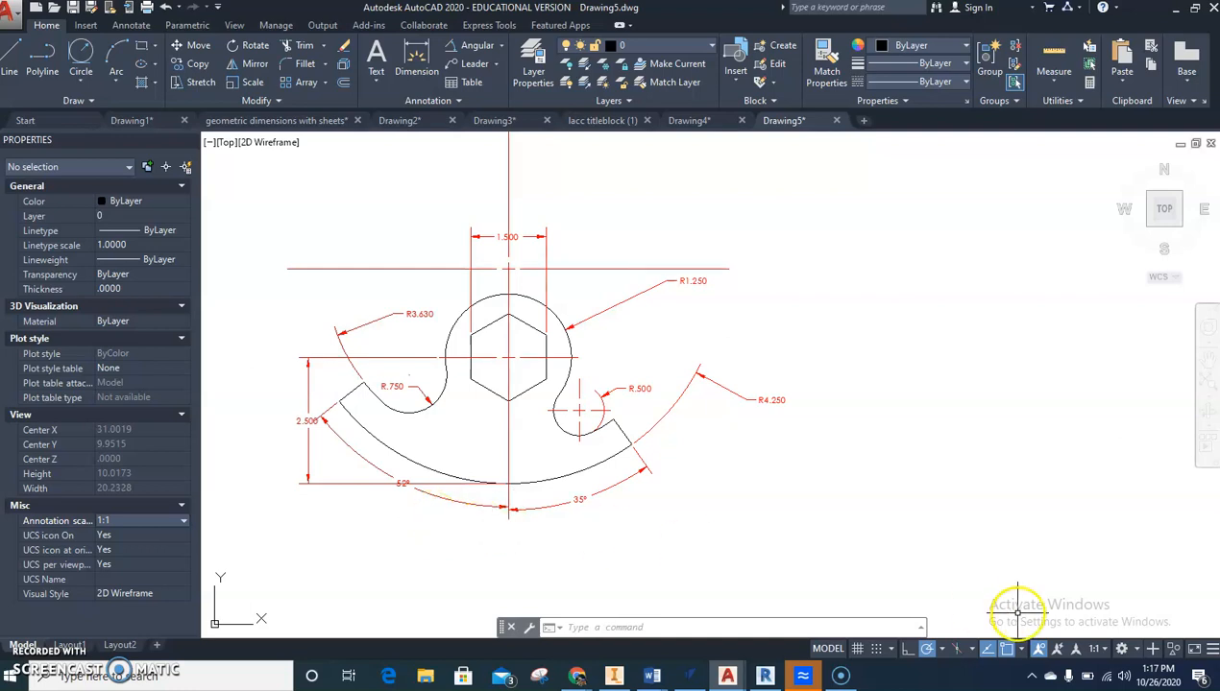
- Draw a circle of radius 4.25 on layer 0 in the empty space to the right of the dimensioned reference part
middle_click_drag(632, 392, 586, 368)
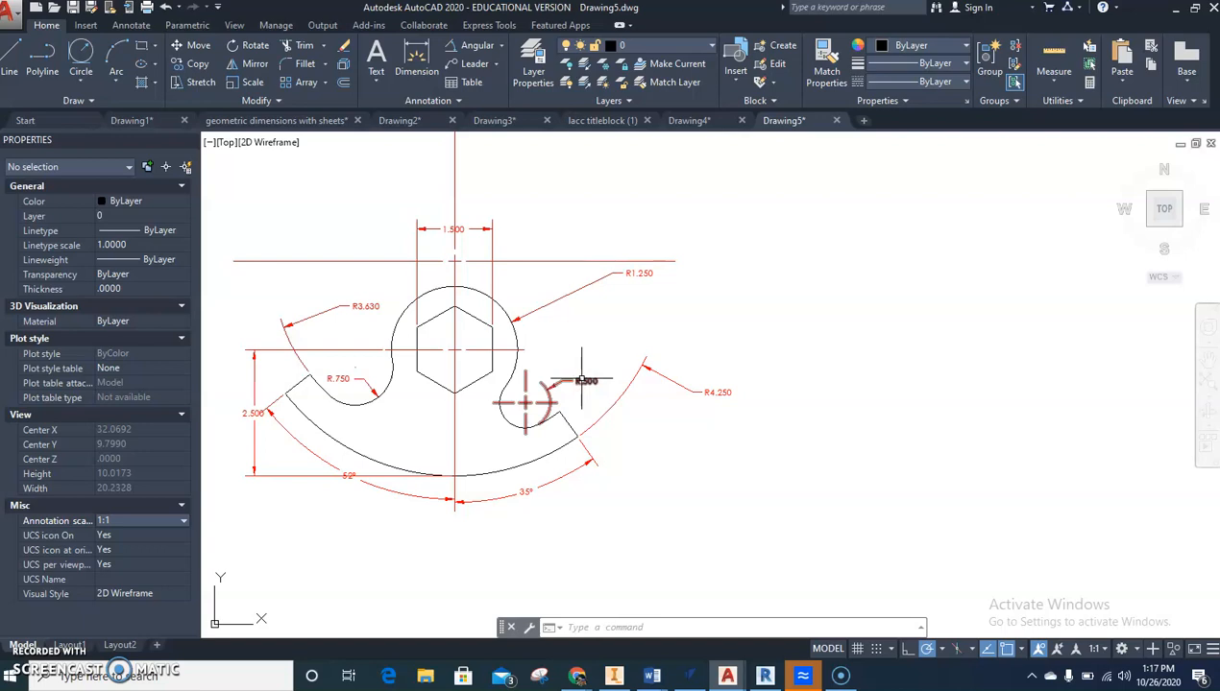
left_click(682, 48)
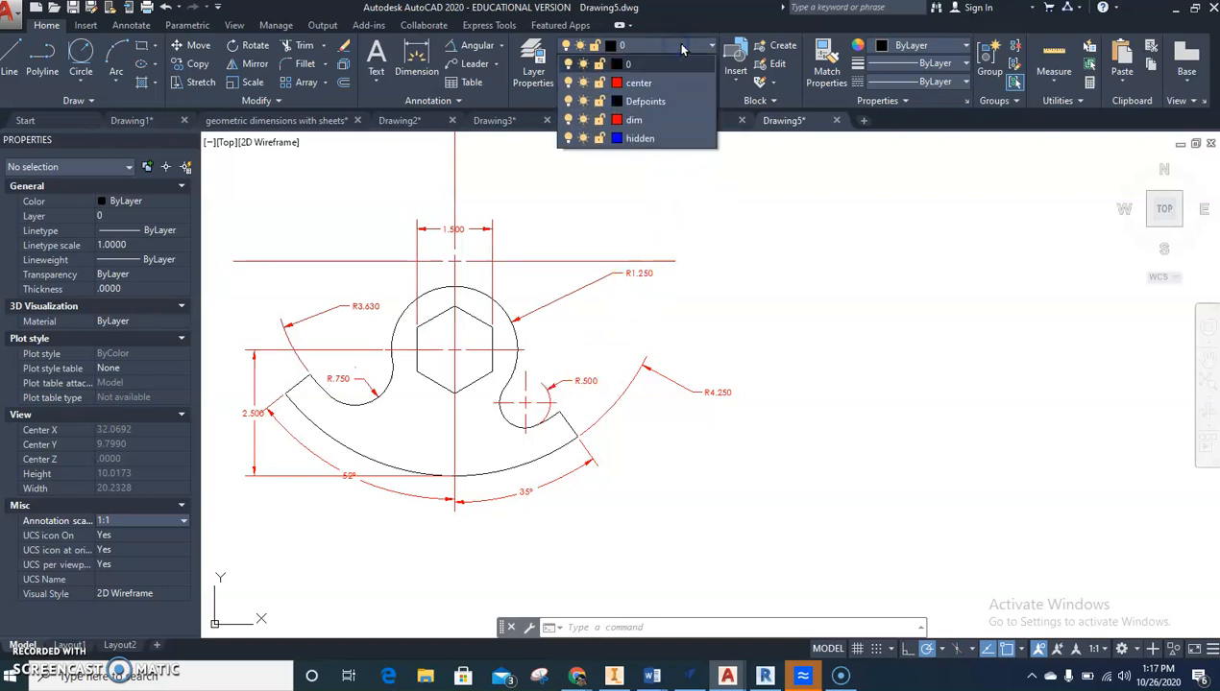
left_click(668, 66)
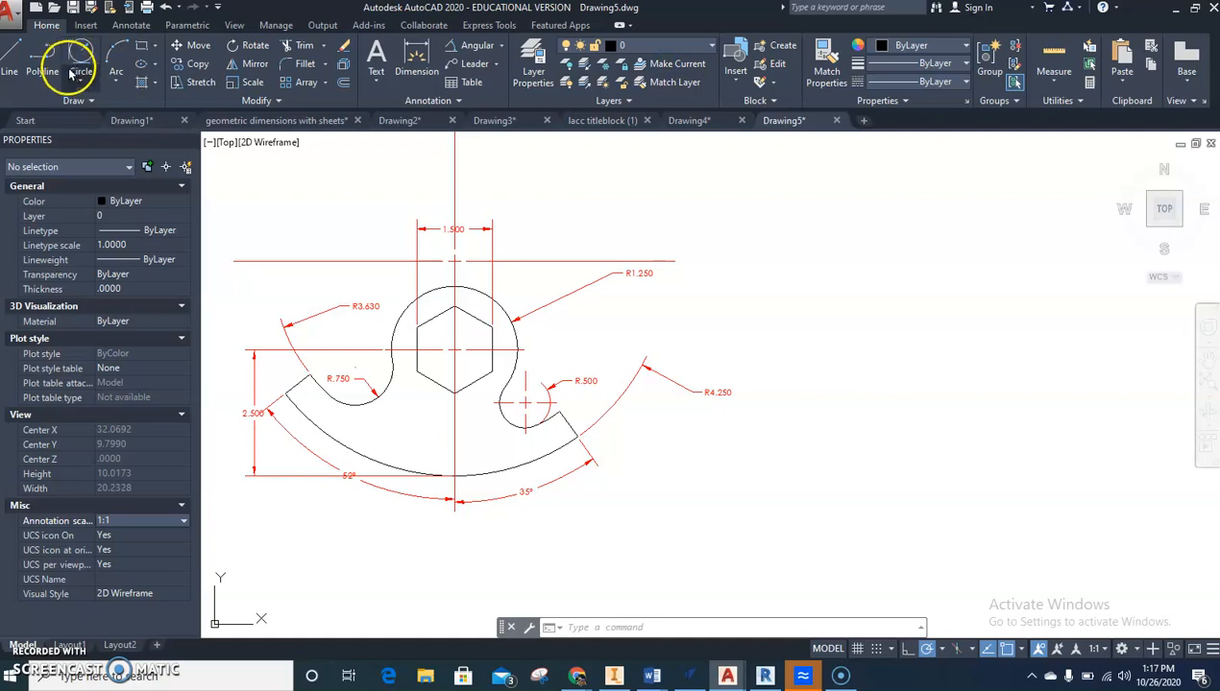
left_click(80, 86)
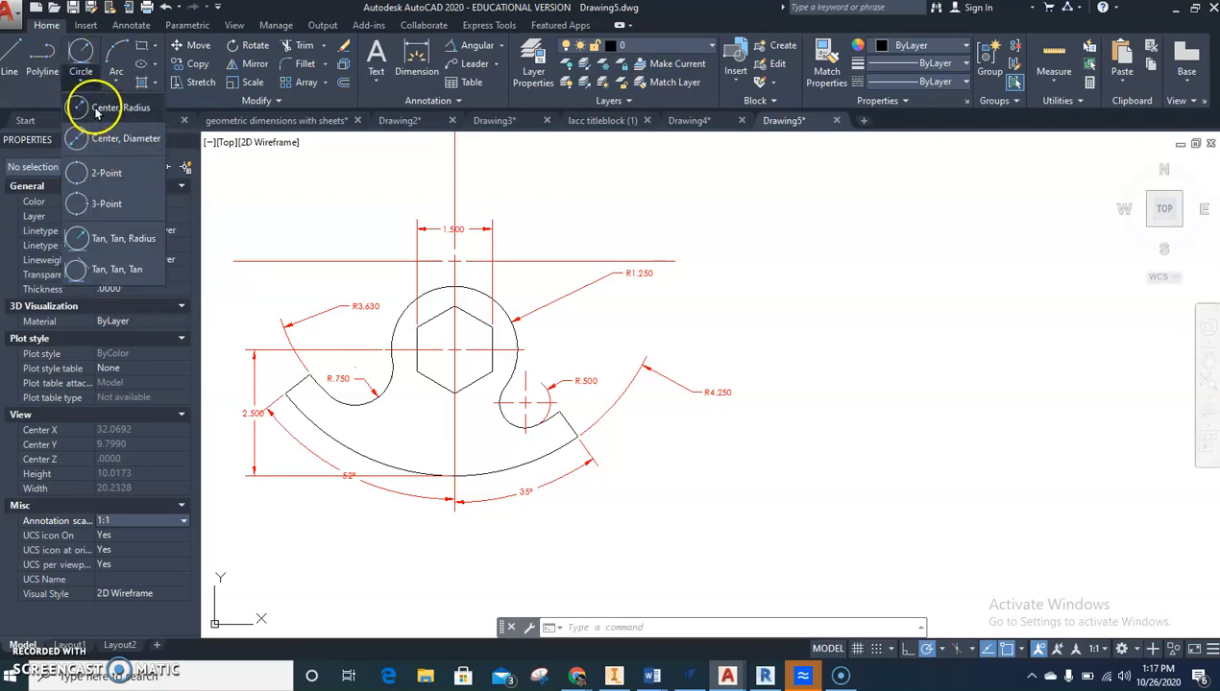
left_click(96, 113)
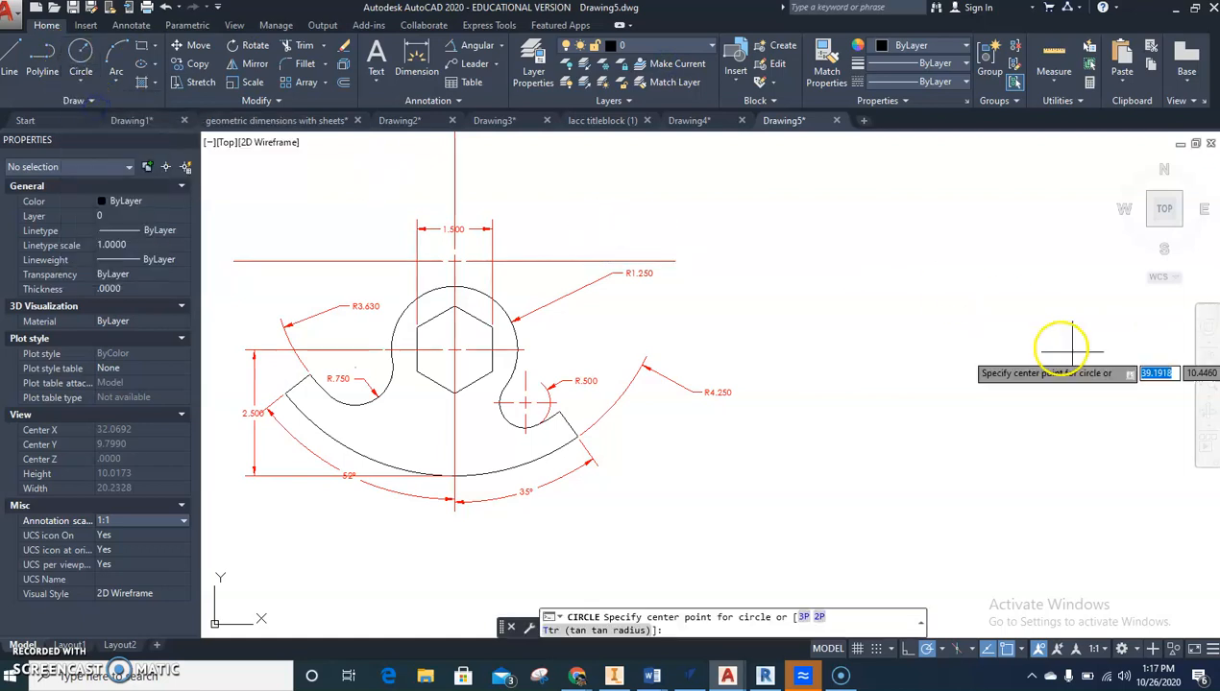
left_click(910, 312)
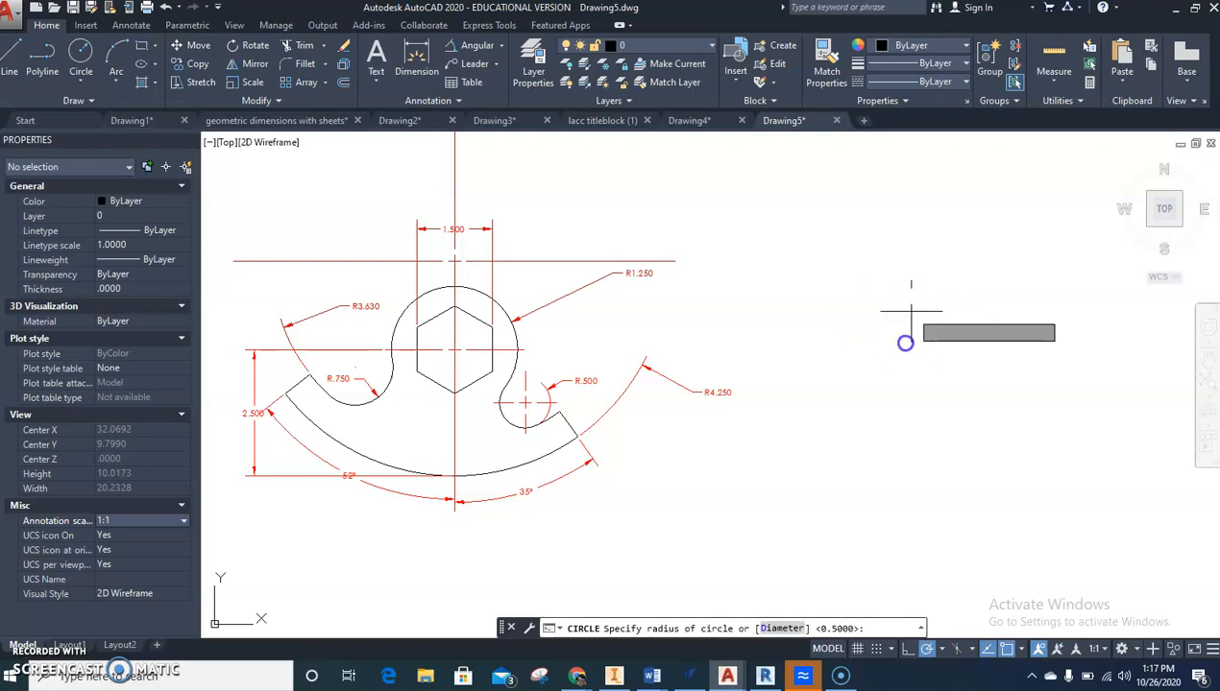
type("4.25")
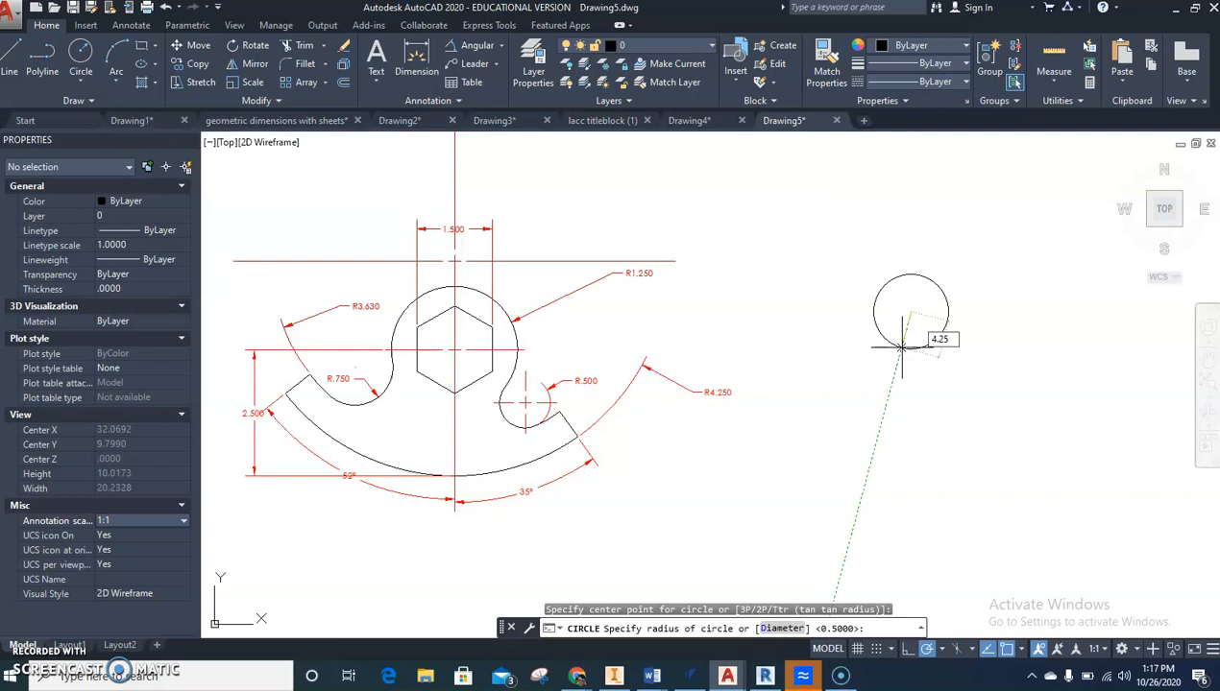
key("Return")
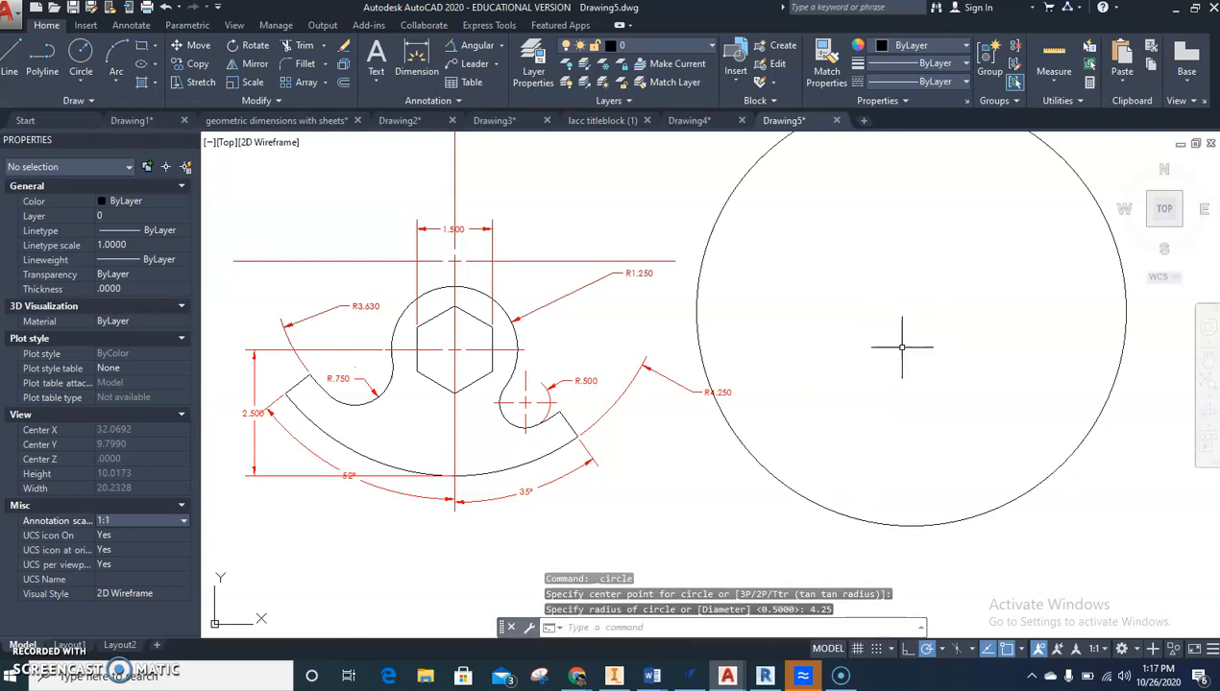
- Move the 4.25 radius circle about 2 units to the right, clear of the reference part's dimensions
scroll(645, 320, "down", 4)
left_click(715, 418)
left_click(666, 349)
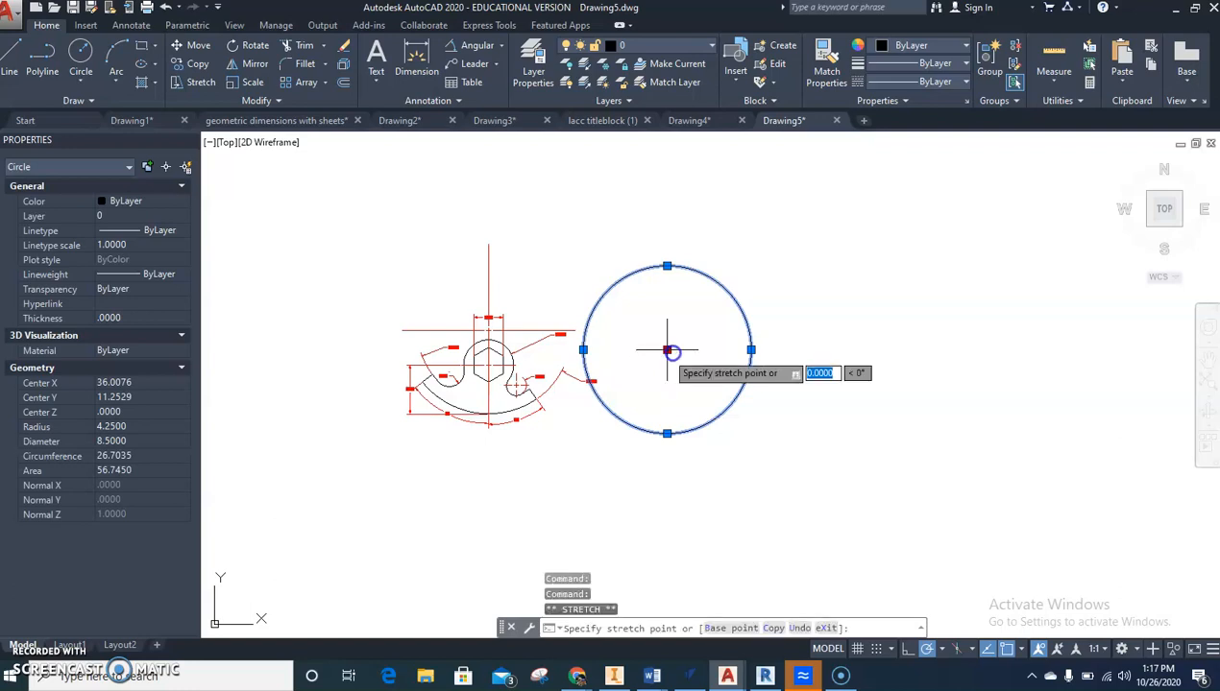
left_click(708, 350)
scroll(708, 350, "up", 2)
left_click(669, 396)
middle_click_drag(670, 397, 720, 390)
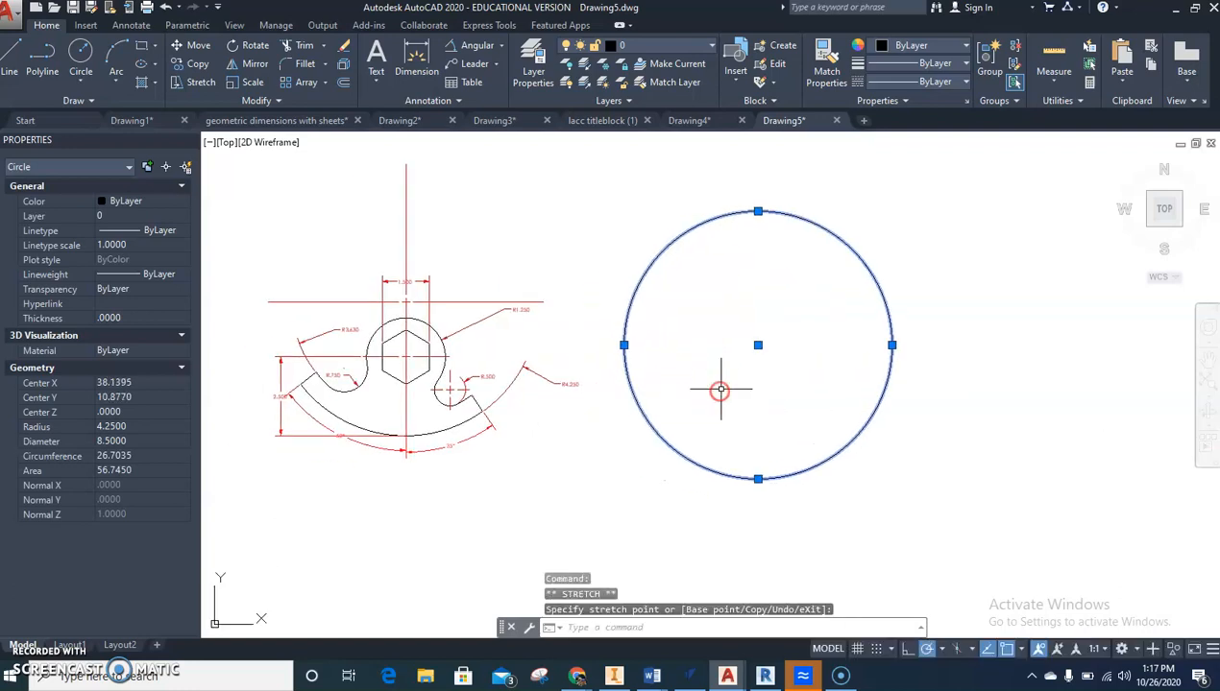
- Draw a concentric circle of radius 3.63 from the centre of the large circle
left_click(81, 56)
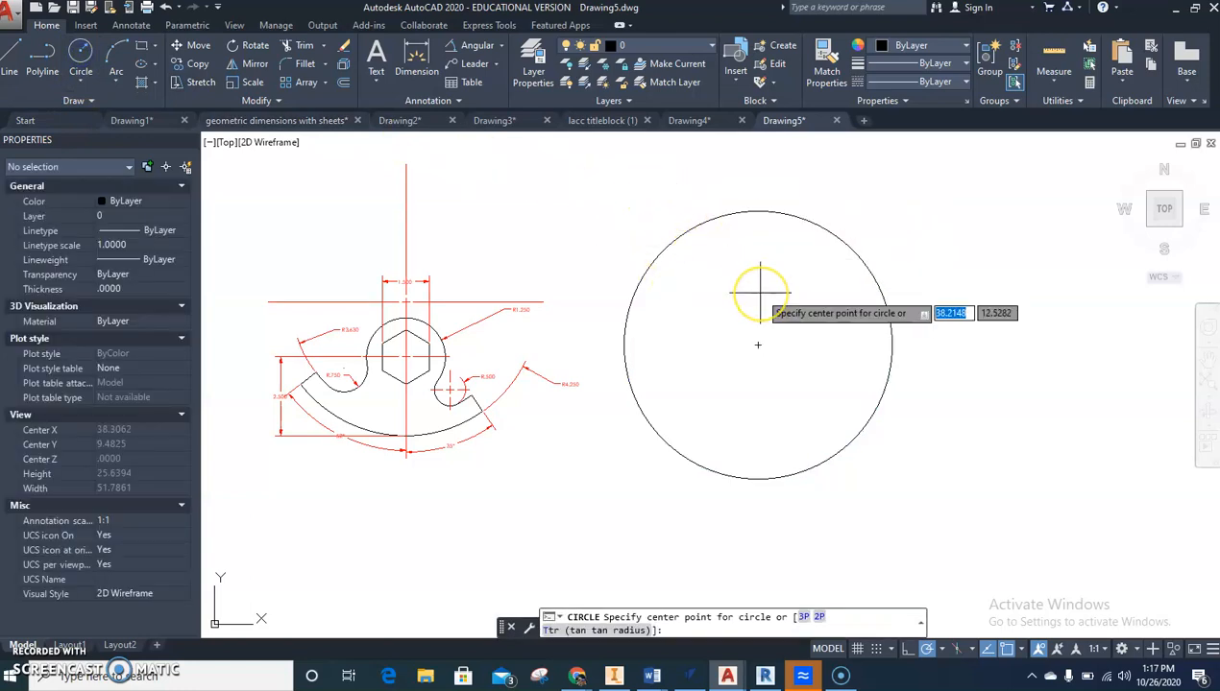
left_click(756, 345)
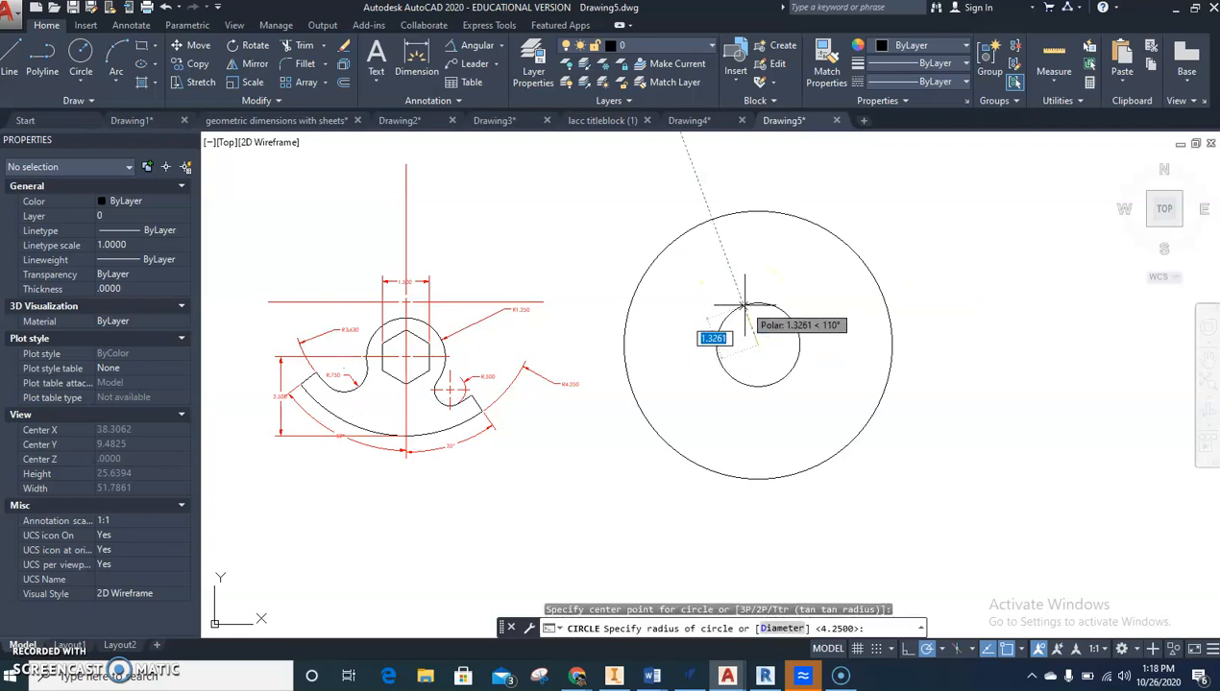
type("3.63")
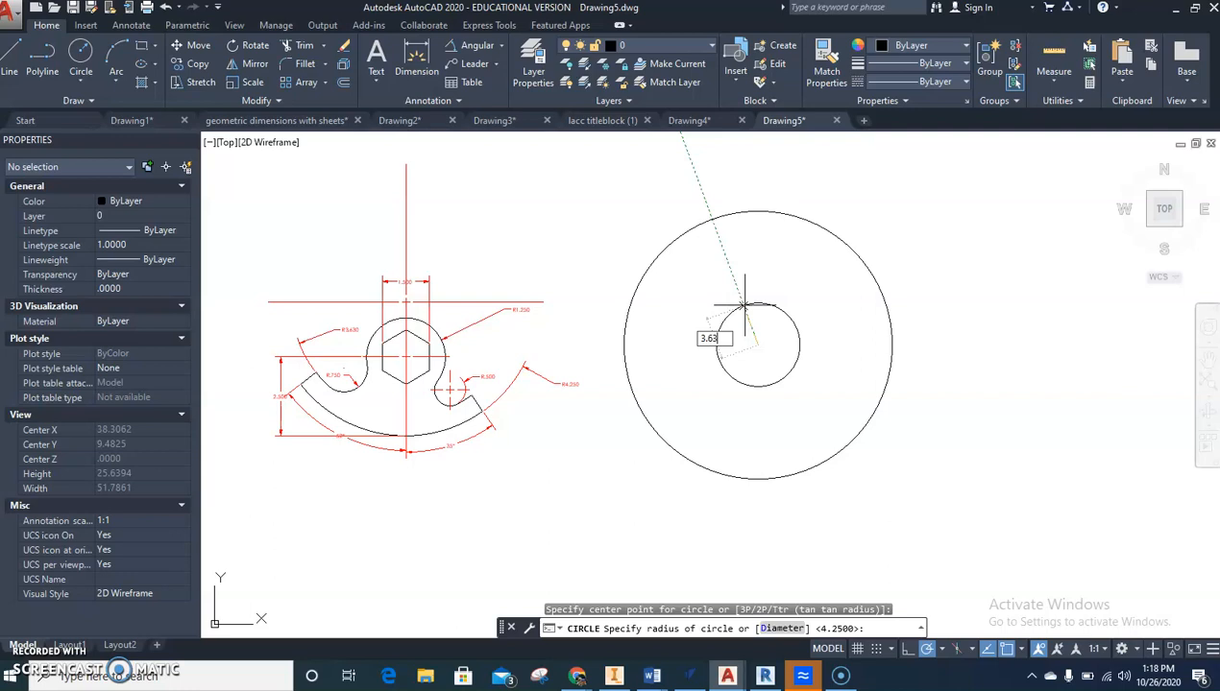
key("Return")
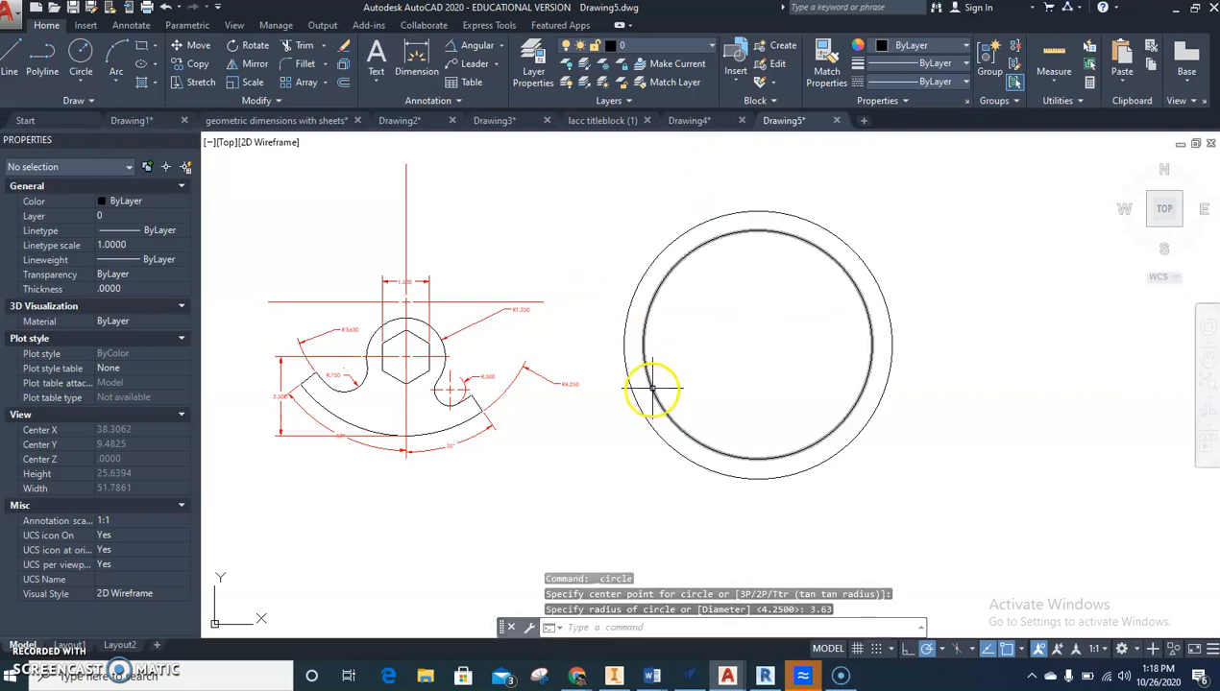
- Draw a vertical line 2.5 long upward from the bottom quadrant of the outer circle
scroll(737, 381, "up", 3)
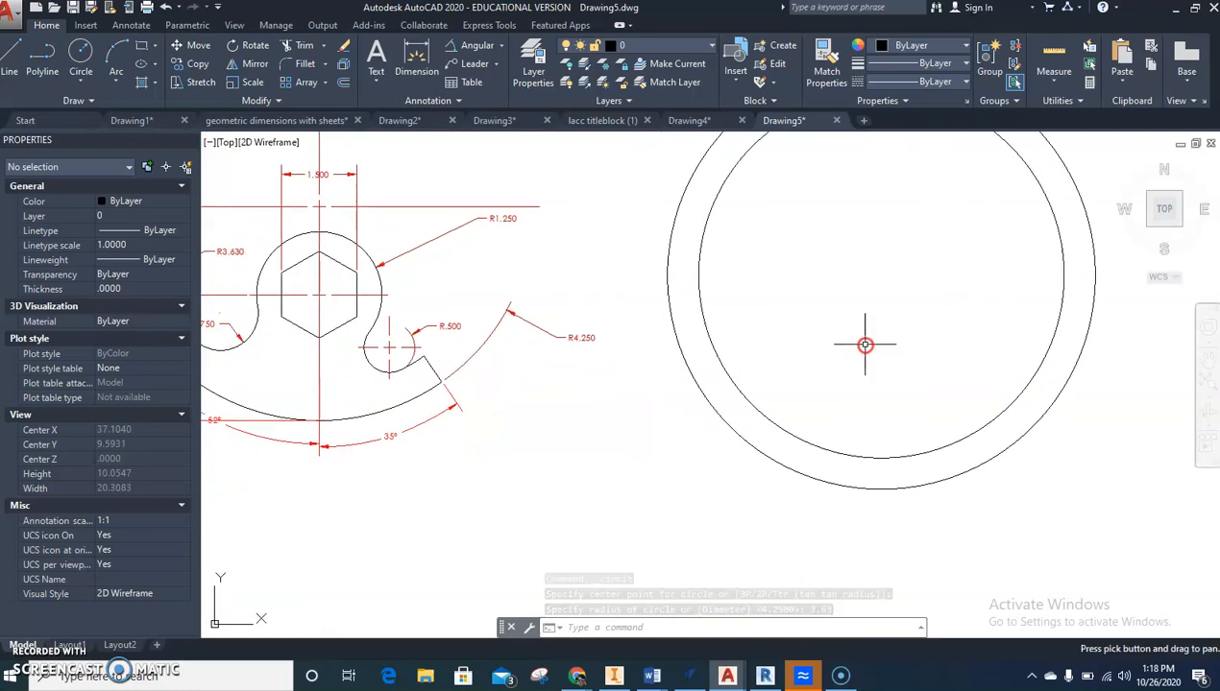
scroll(864, 344, "down", 2)
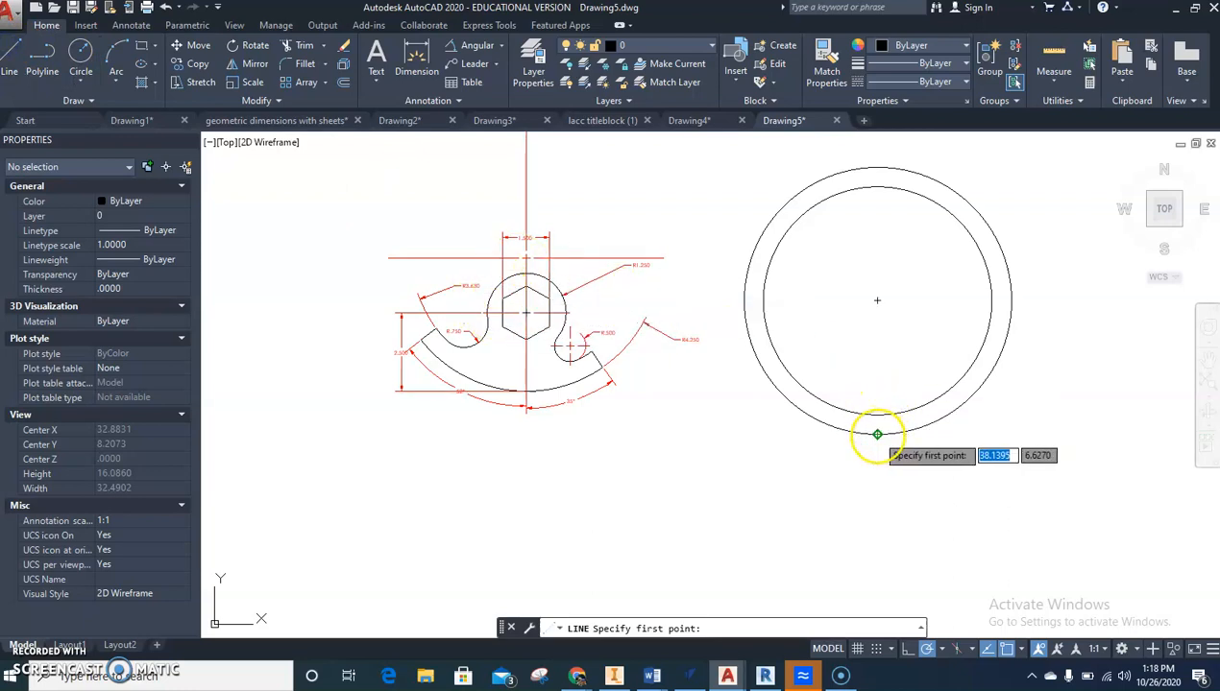
left_click(877, 415)
type("2")
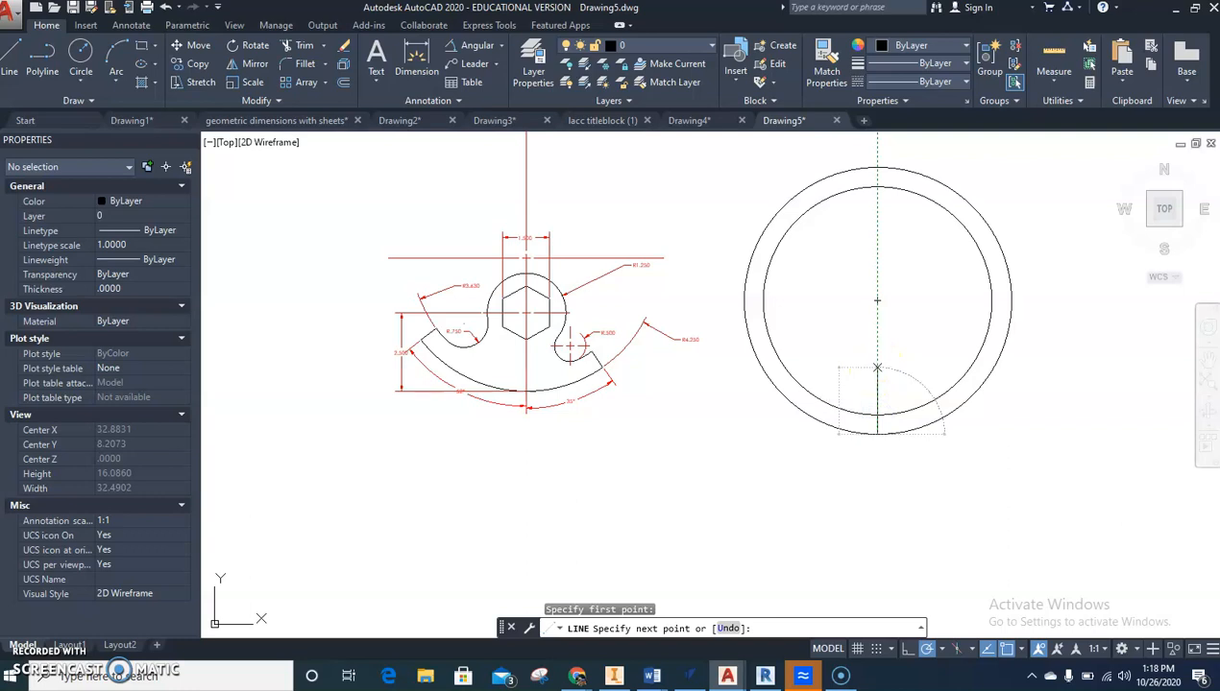
type(".5")
key("Return")
key("Escape")
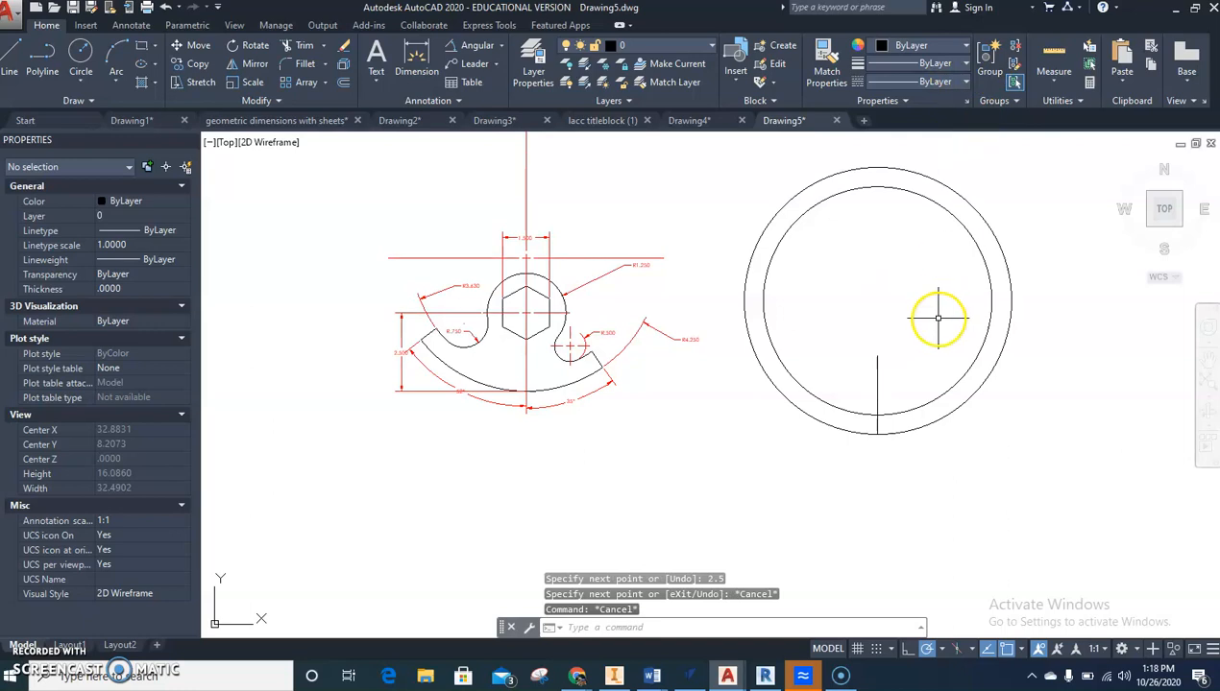
- Draw a circle of radius 1.25 centred on the upper end of the vertical line
scroll(938, 318, "up", 2)
middle_click_drag(939, 318, 1084, 328)
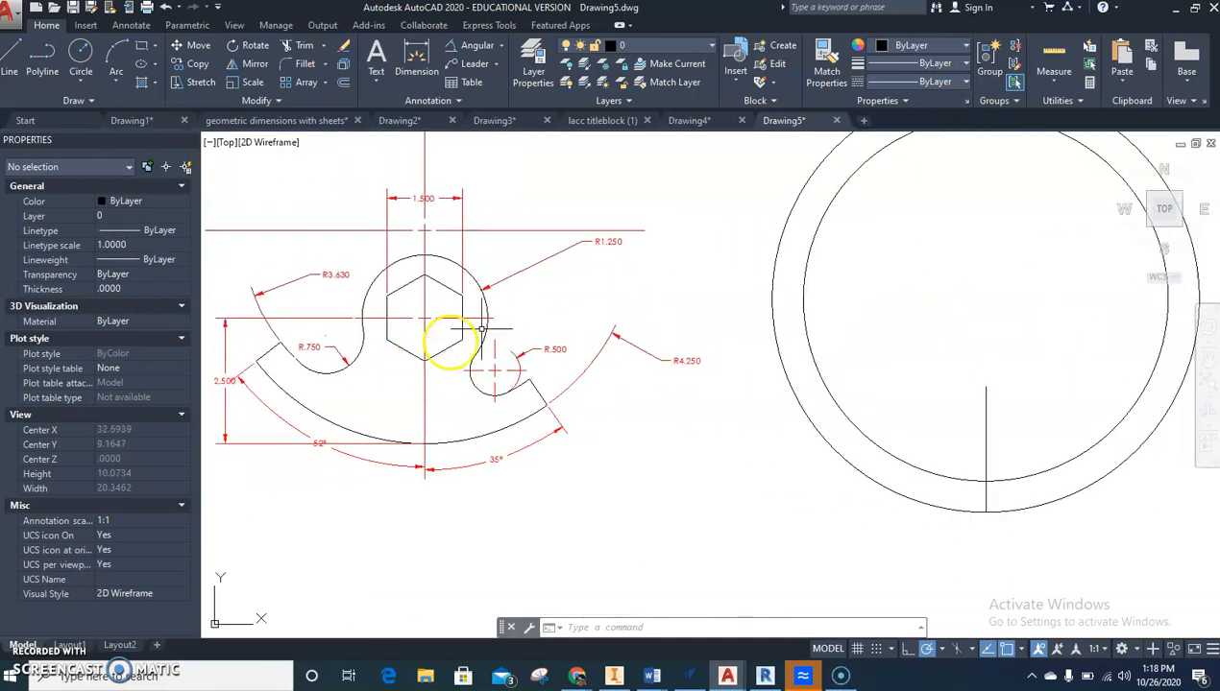
left_click(81, 55)
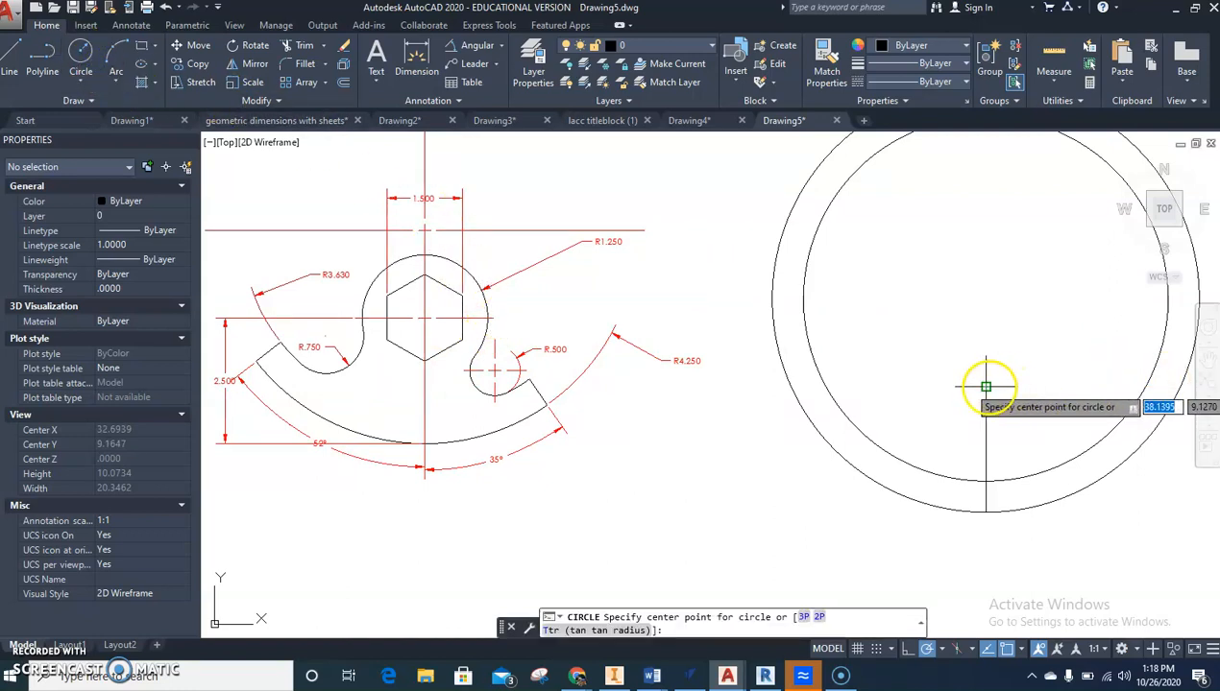
left_click(985, 387)
type("1")
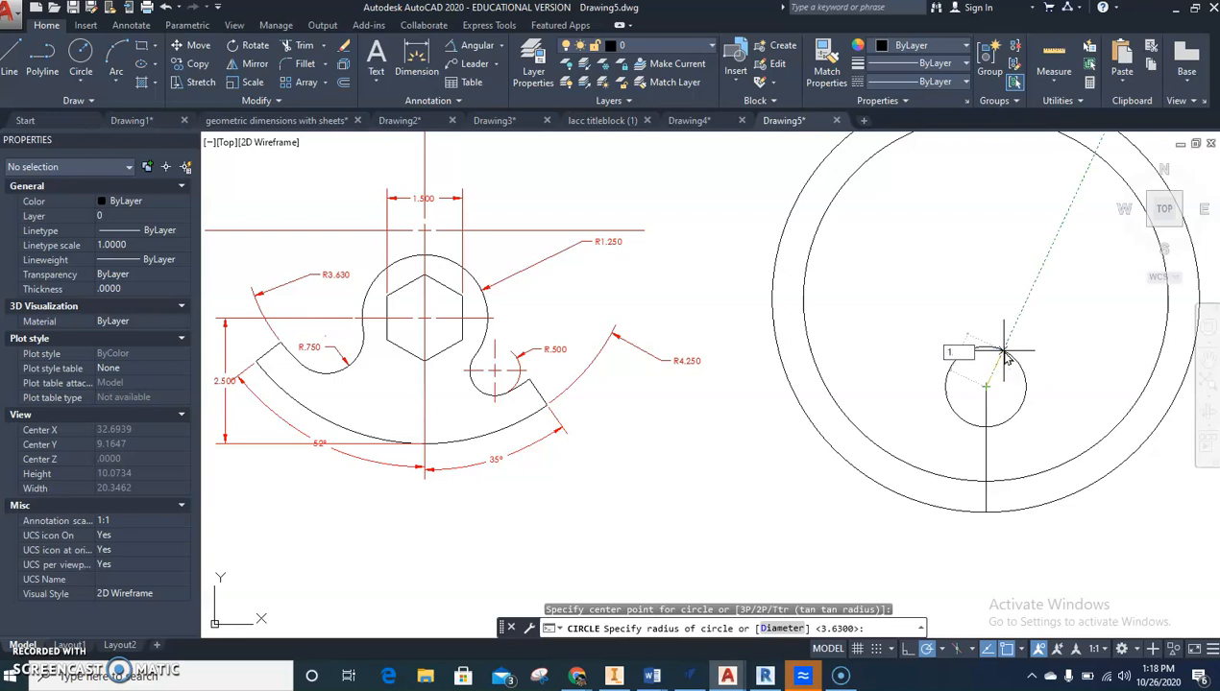
type(".25")
key("Return")
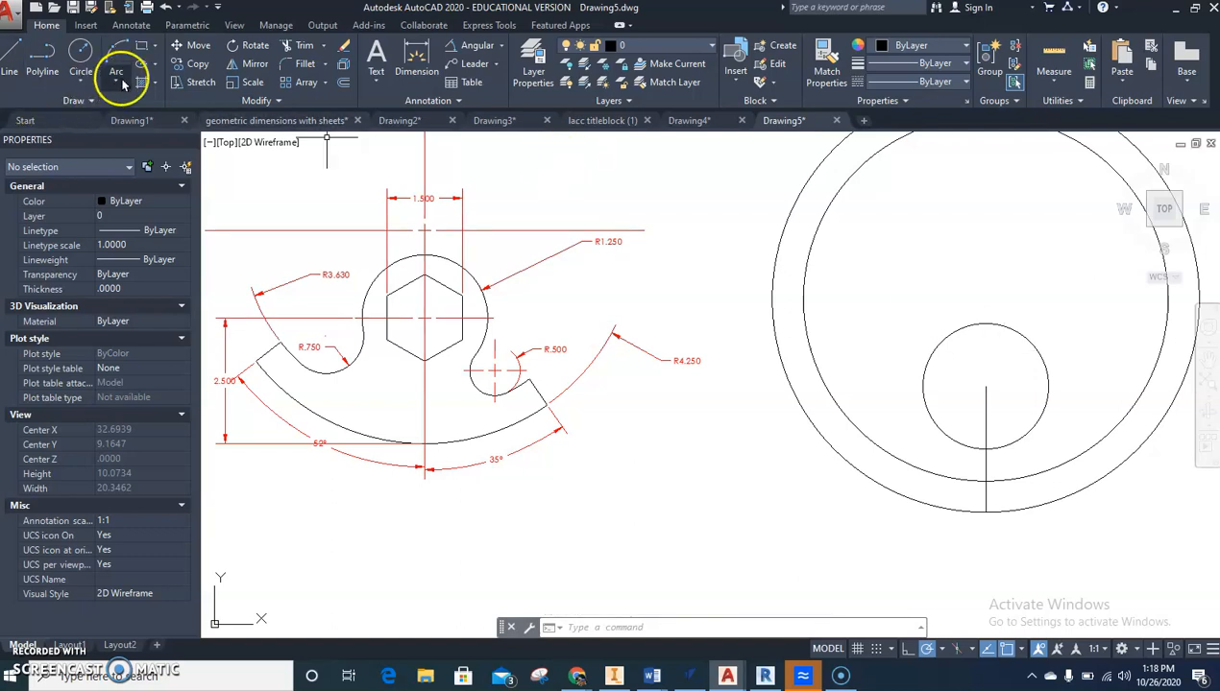
- Draw a six-sided polygon circumscribed about a circle of radius .75 at the centre of the 1.25 radius circle
left_click(156, 48)
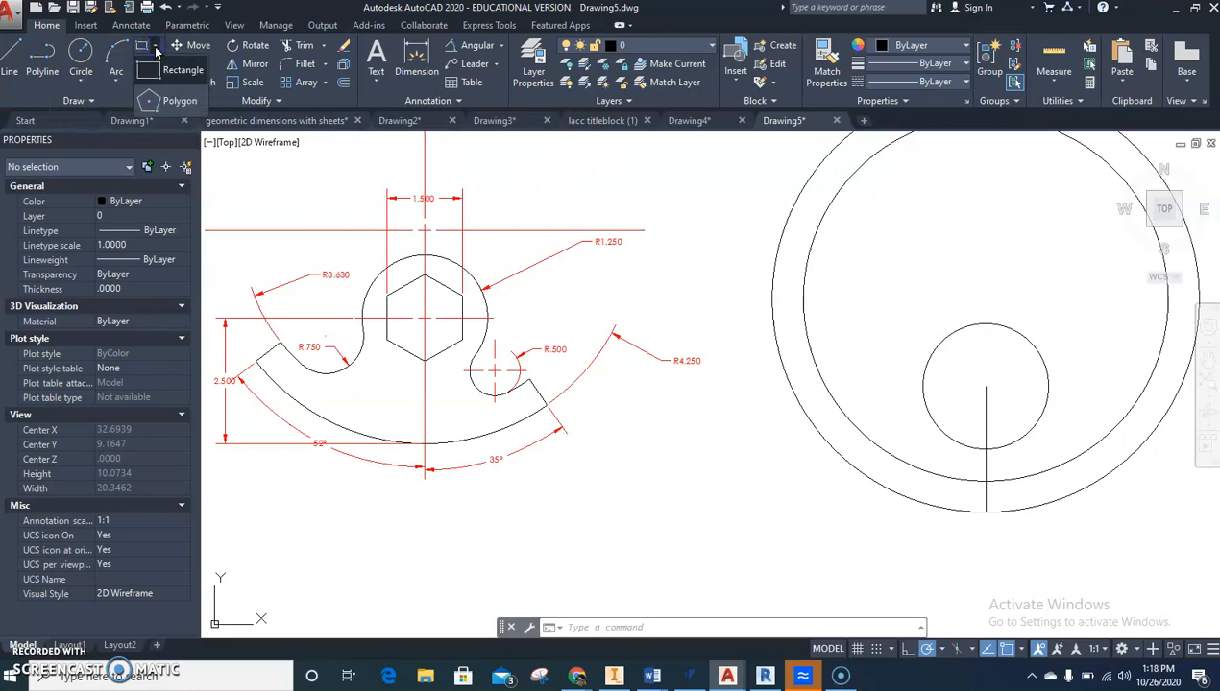
left_click(193, 91)
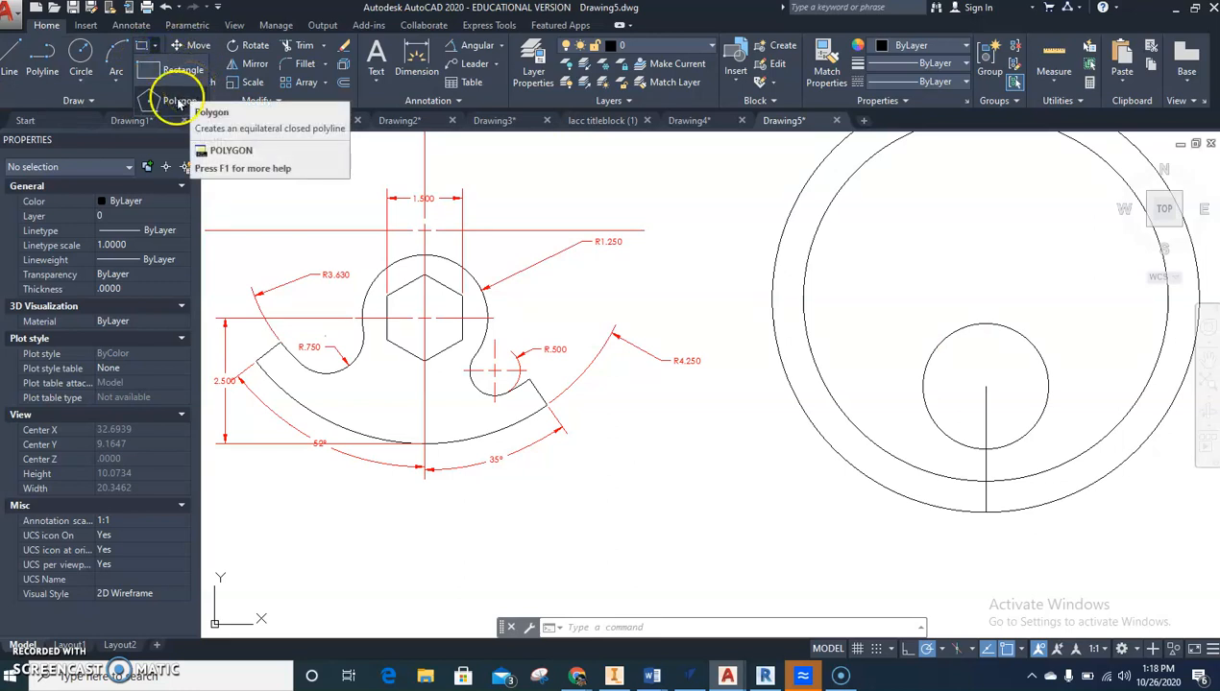
left_click(177, 102)
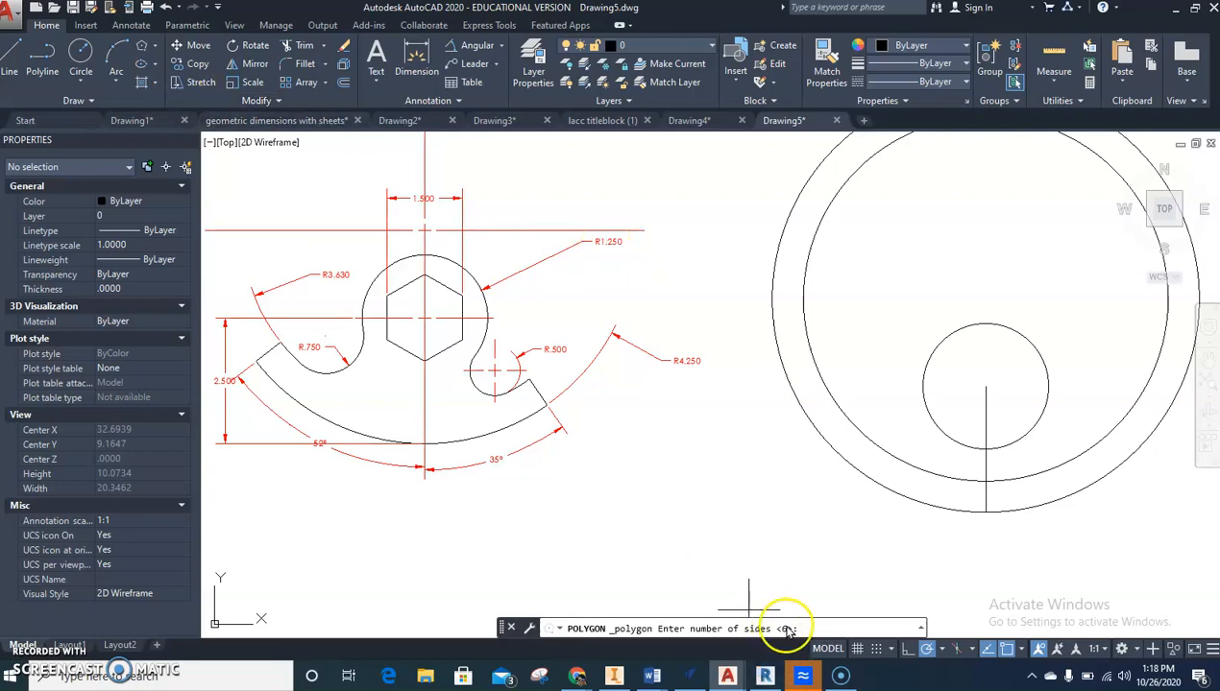
key("Return")
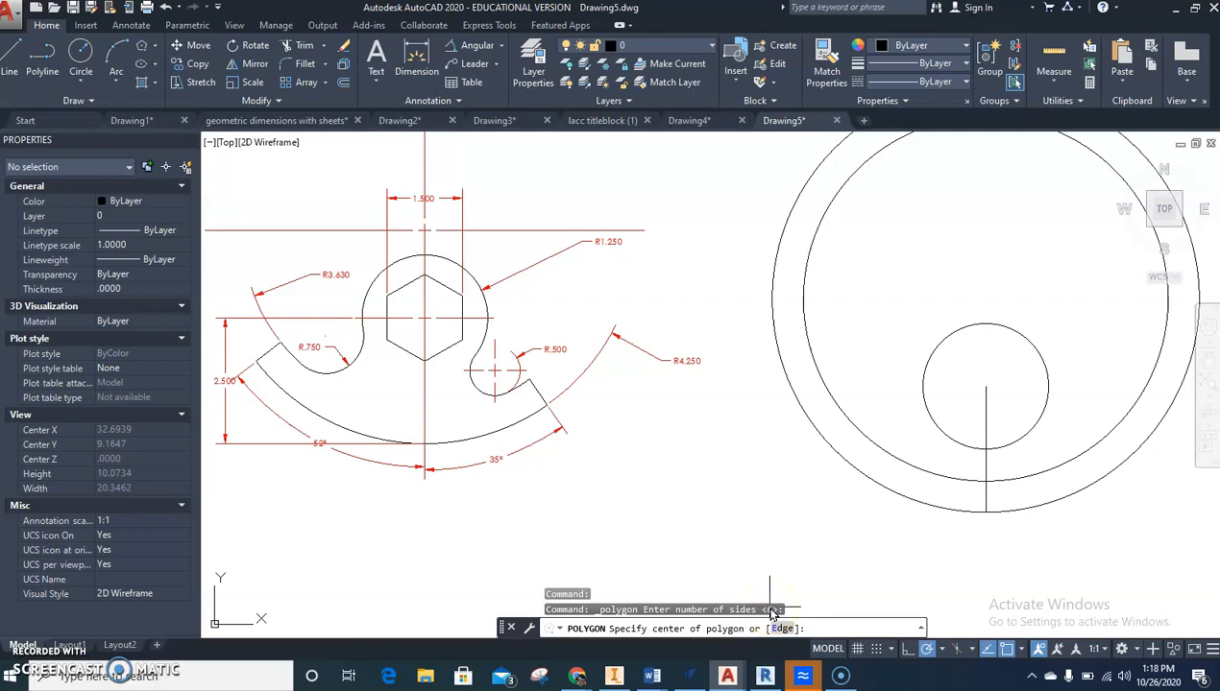
left_click(985, 388)
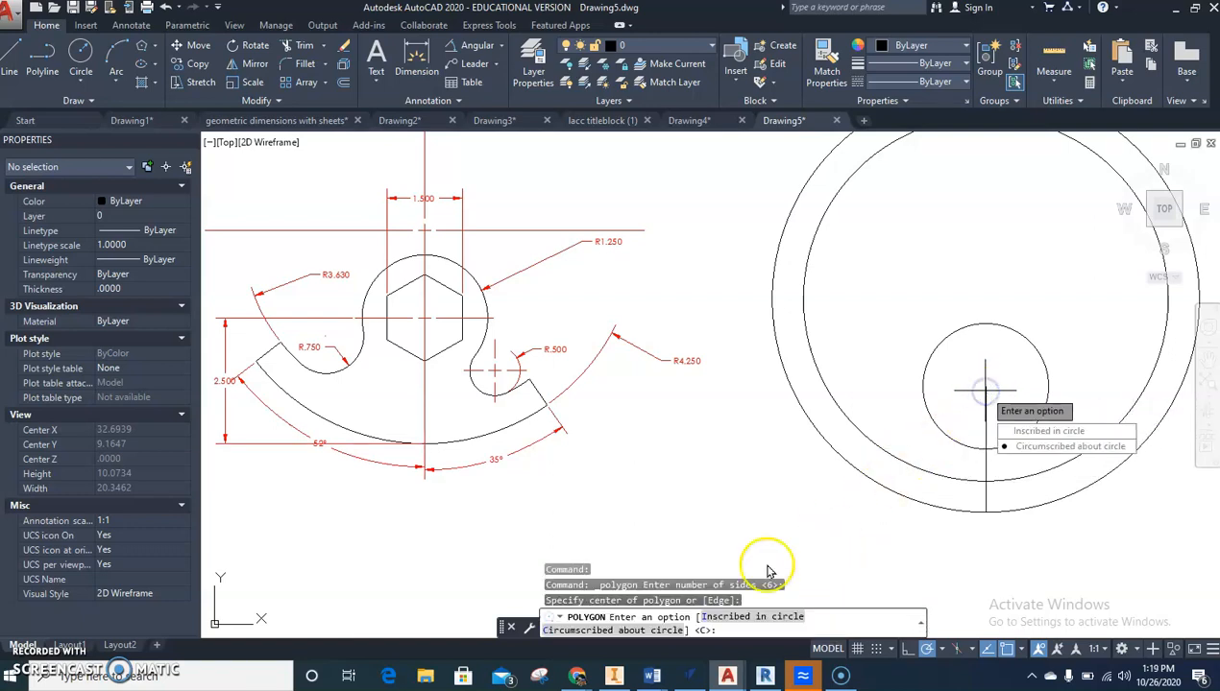
left_click(1028, 448)
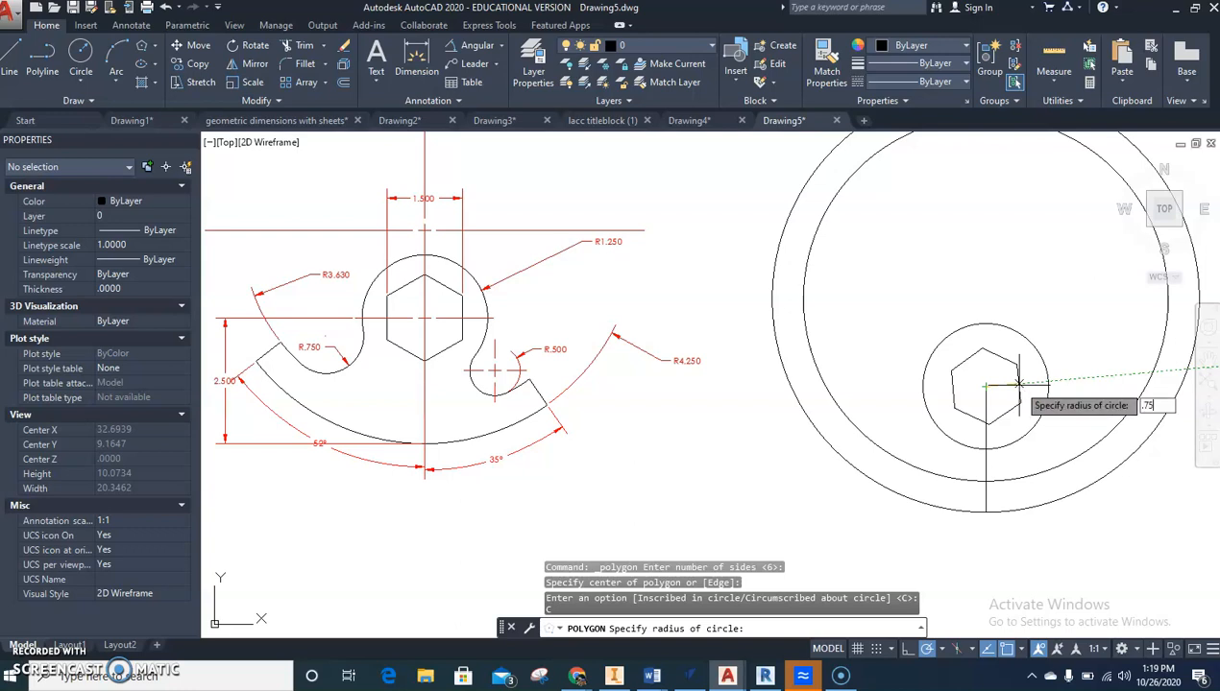
key("Return")
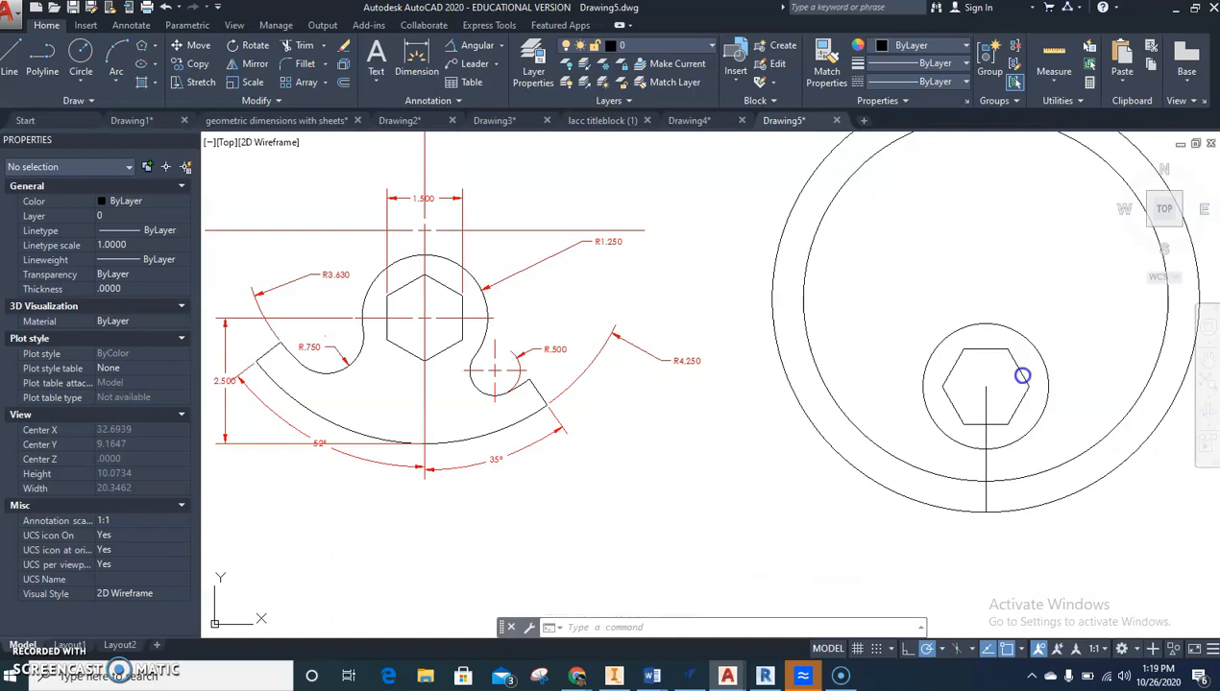
- Rotate the hexagon 90° about its centre so that one corner points straight up
left_click(1026, 378)
right_click(996, 397)
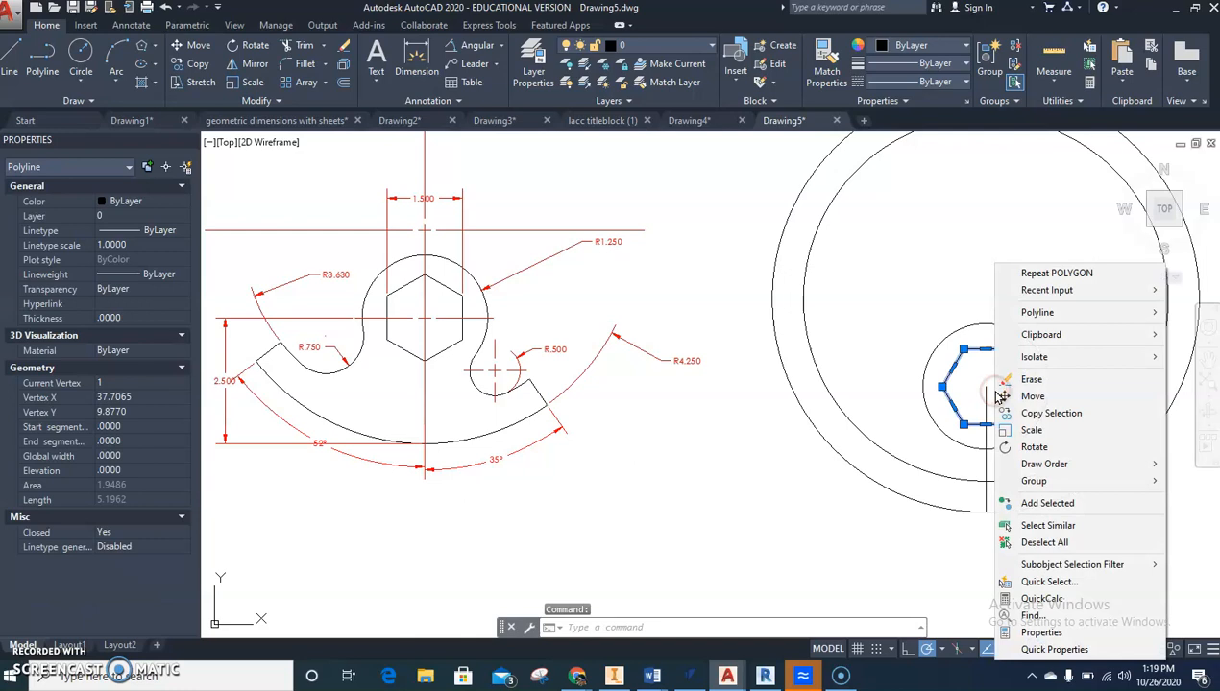
left_click(1034, 448)
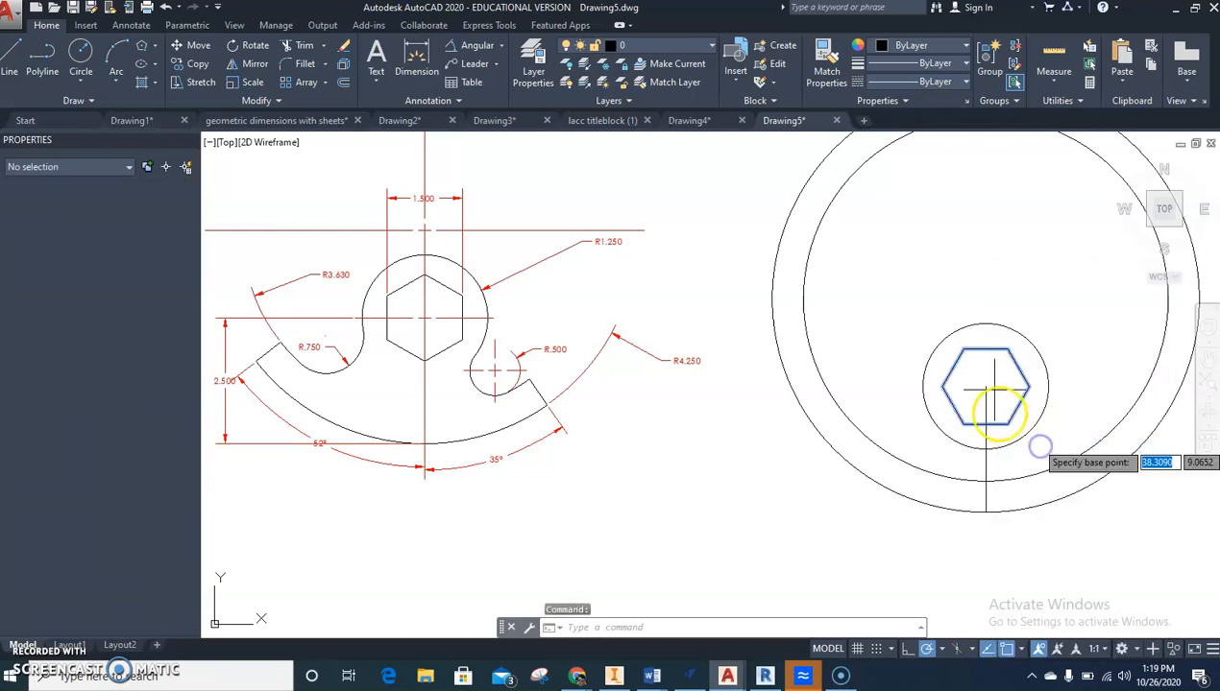
left_click(986, 387)
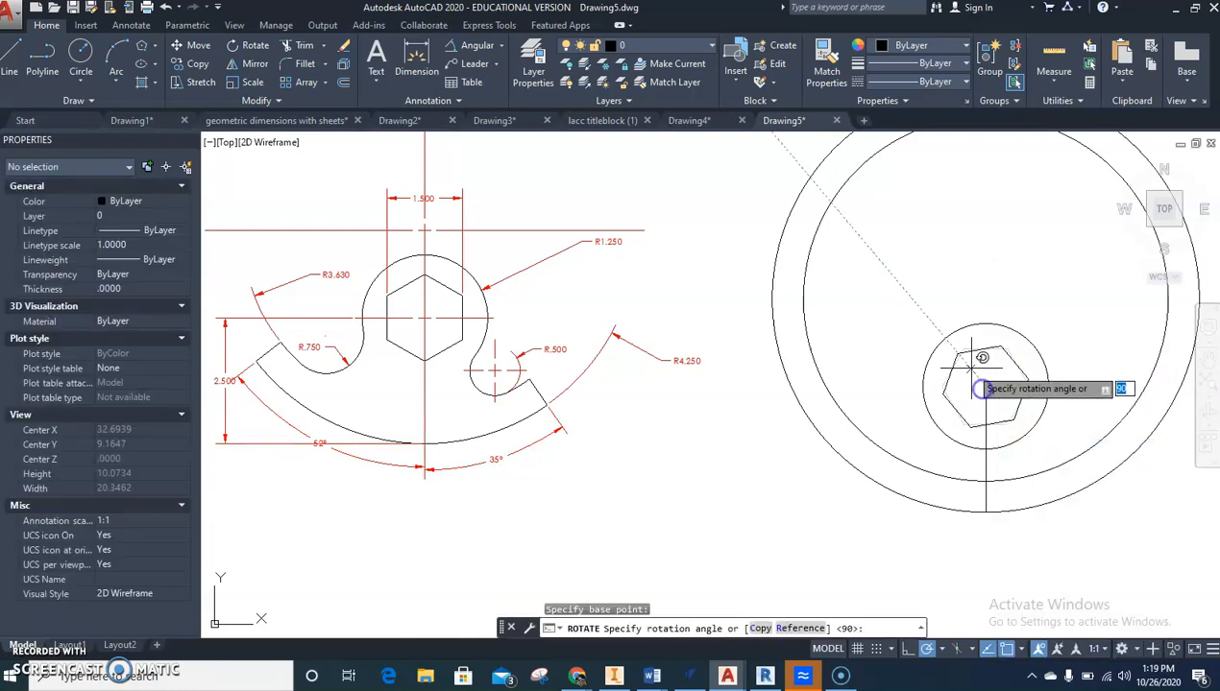
left_click(987, 220)
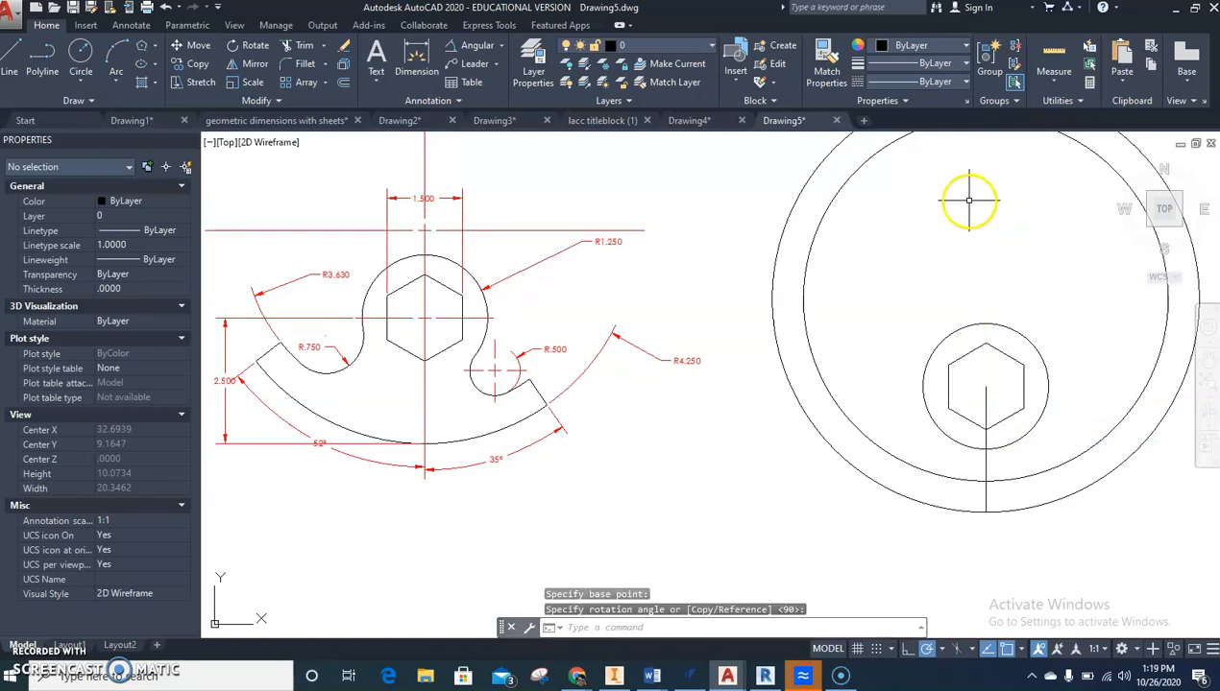
scroll(907, 450, "up", 3)
scroll(741, 438, "down", 1)
scroll(625, 372, "down", 2)
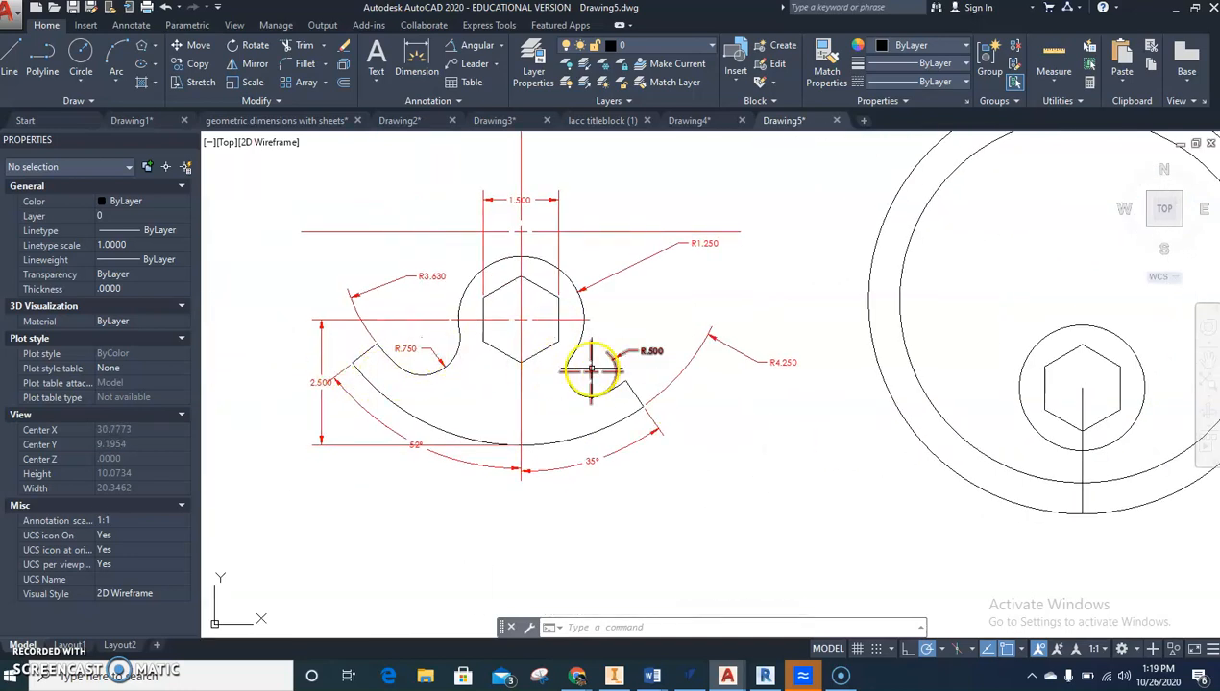
middle_click_drag(719, 479, 641, 488)
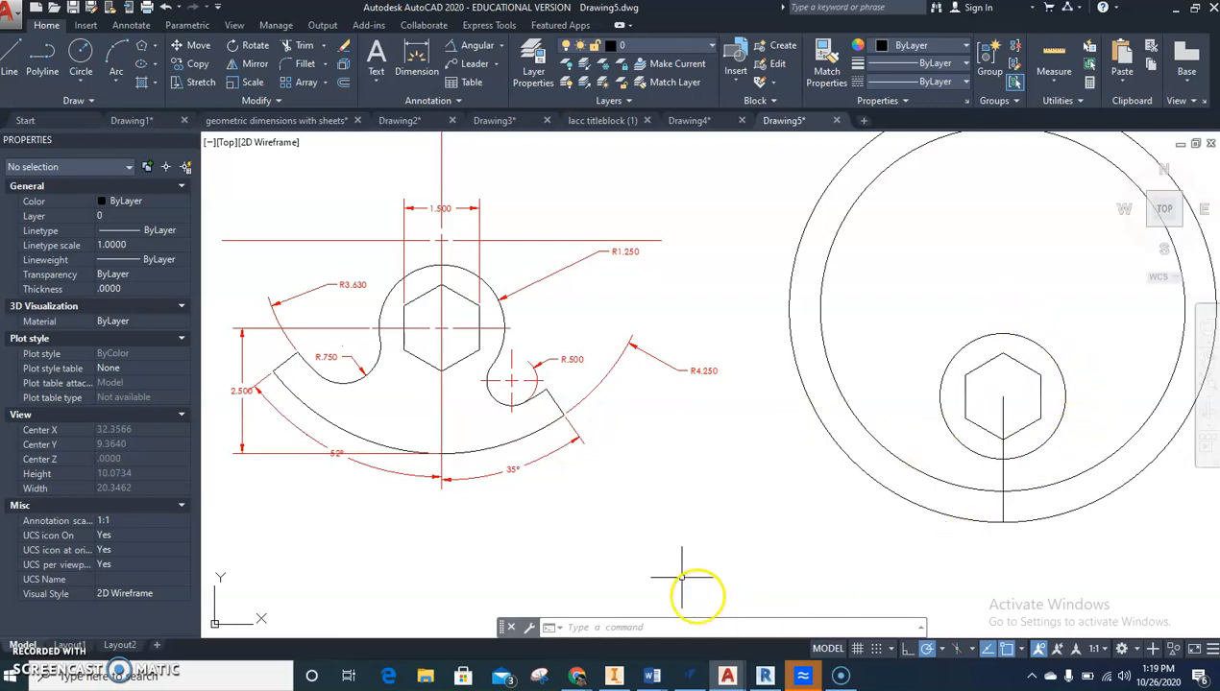
- Set the polar tracking increment to 5° (5, 10, 15, 20...)
left_click(942, 650)
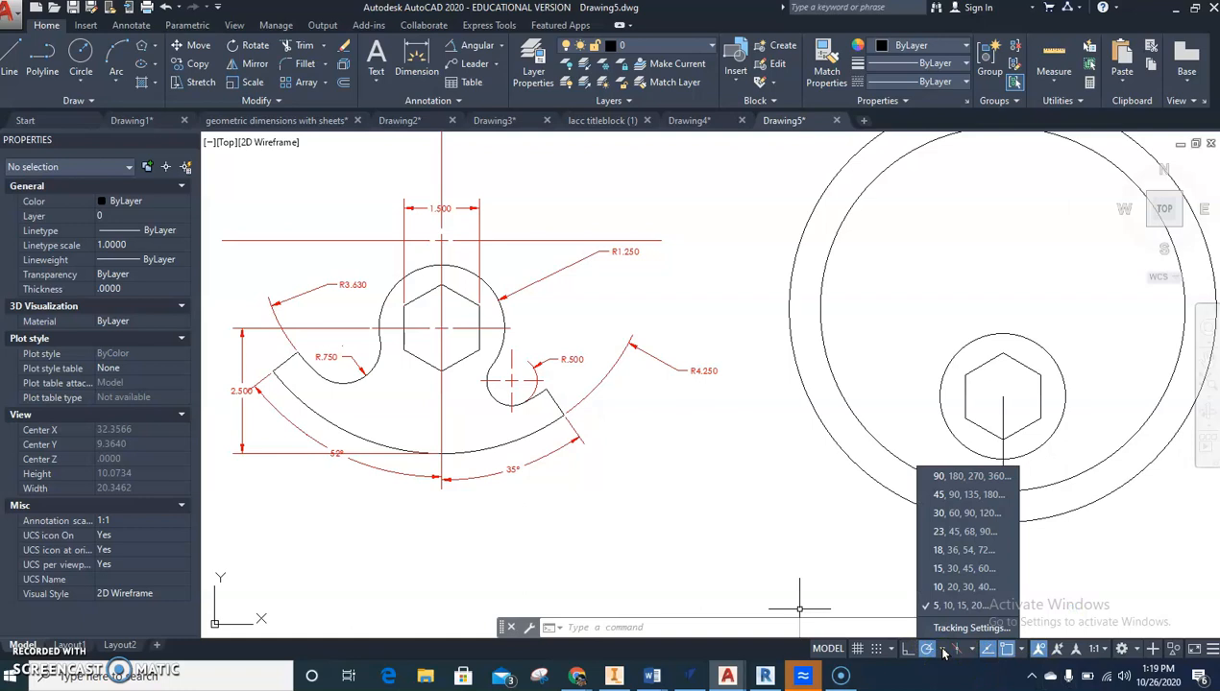
left_click(951, 607)
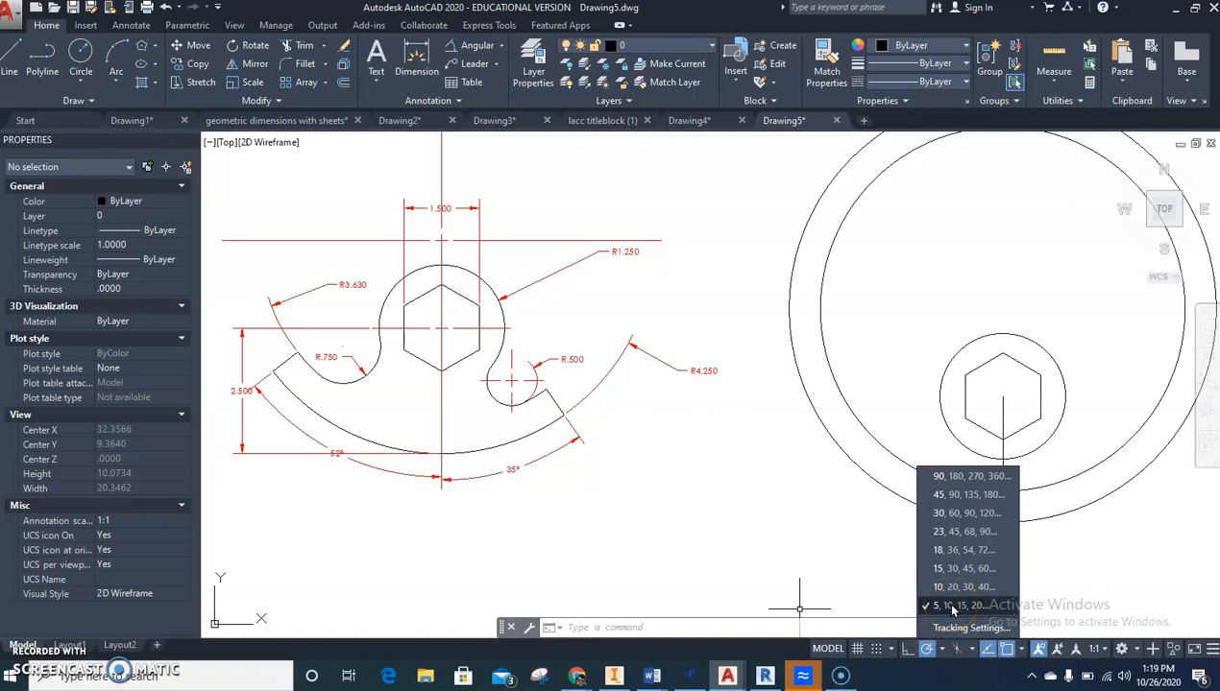
left_click(954, 609)
left_click(301, 423)
- Draw a line from the centre of the large circles down-right to the outer circle, 35° from the vertical
left_click(13, 53)
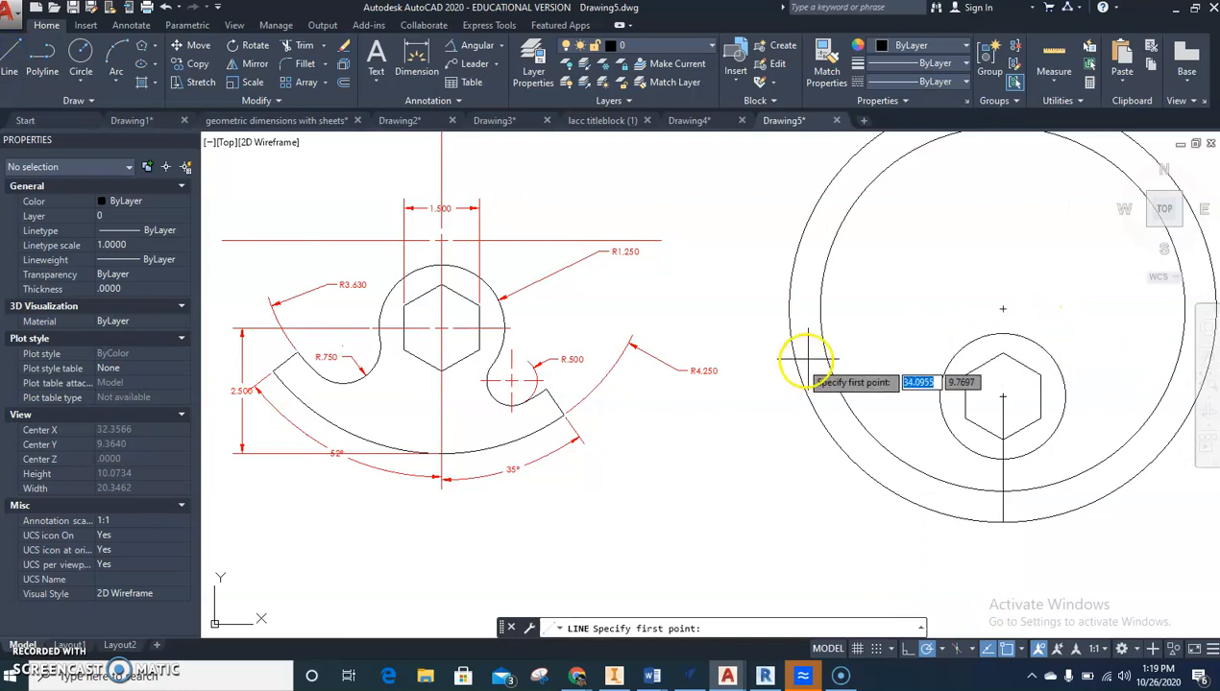
left_click(1002, 308)
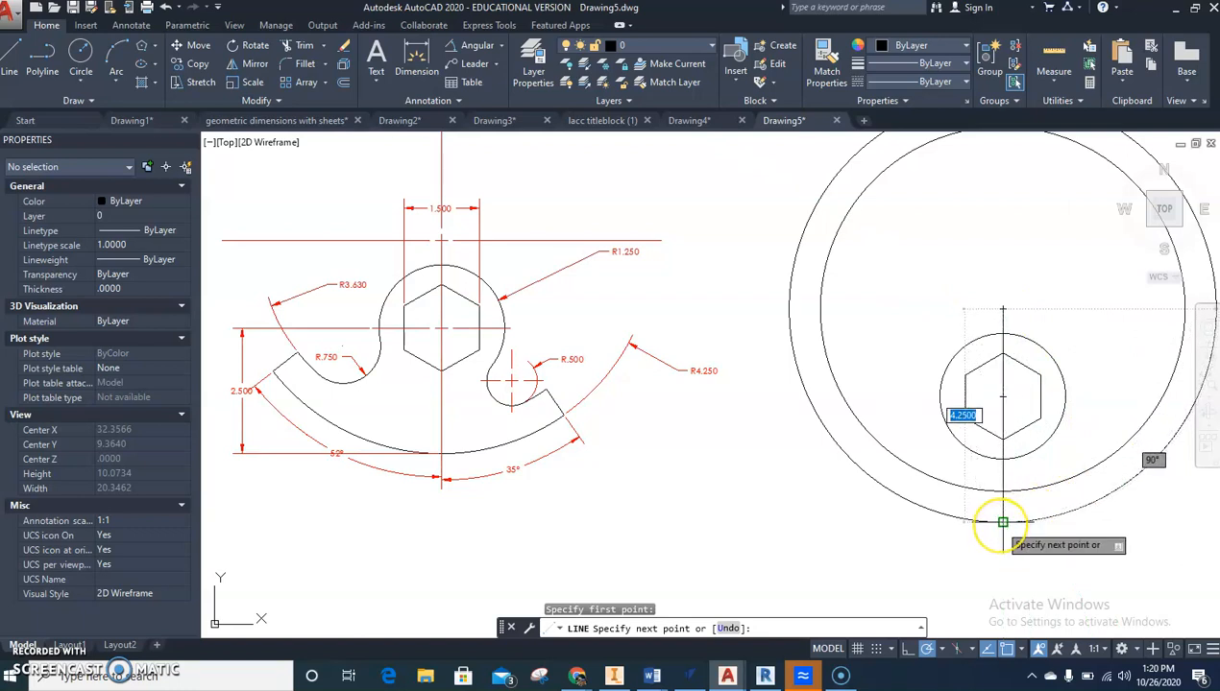
left_click(1001, 522)
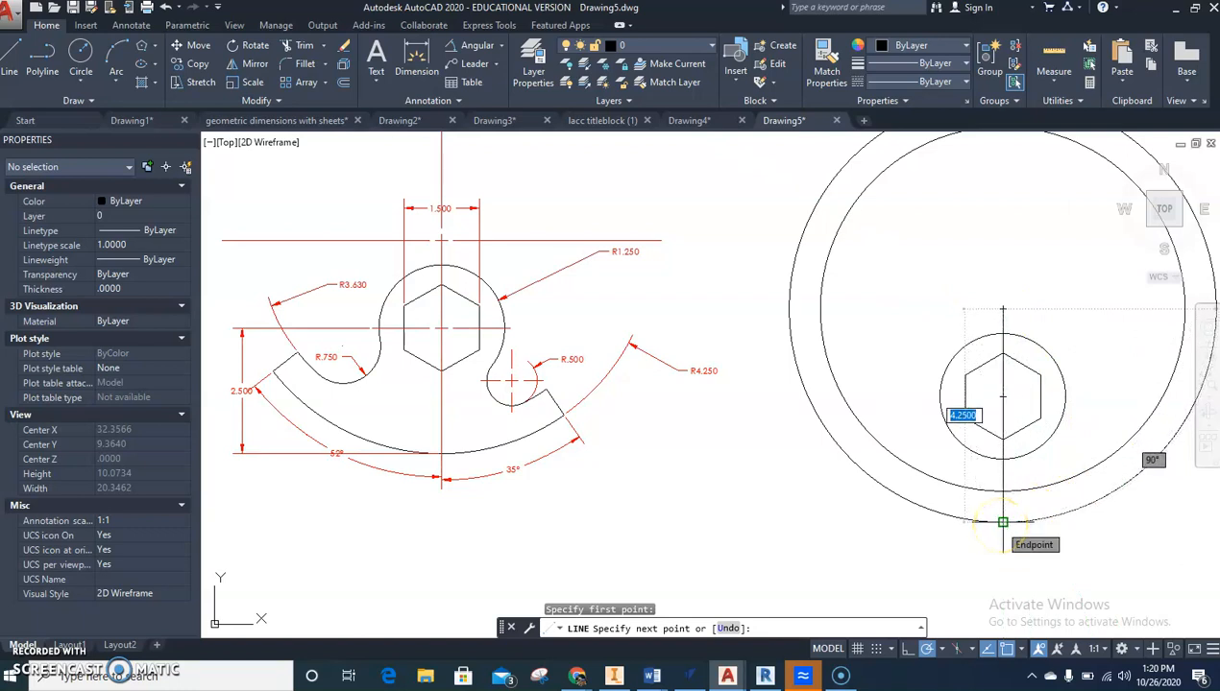
left_click(1131, 487)
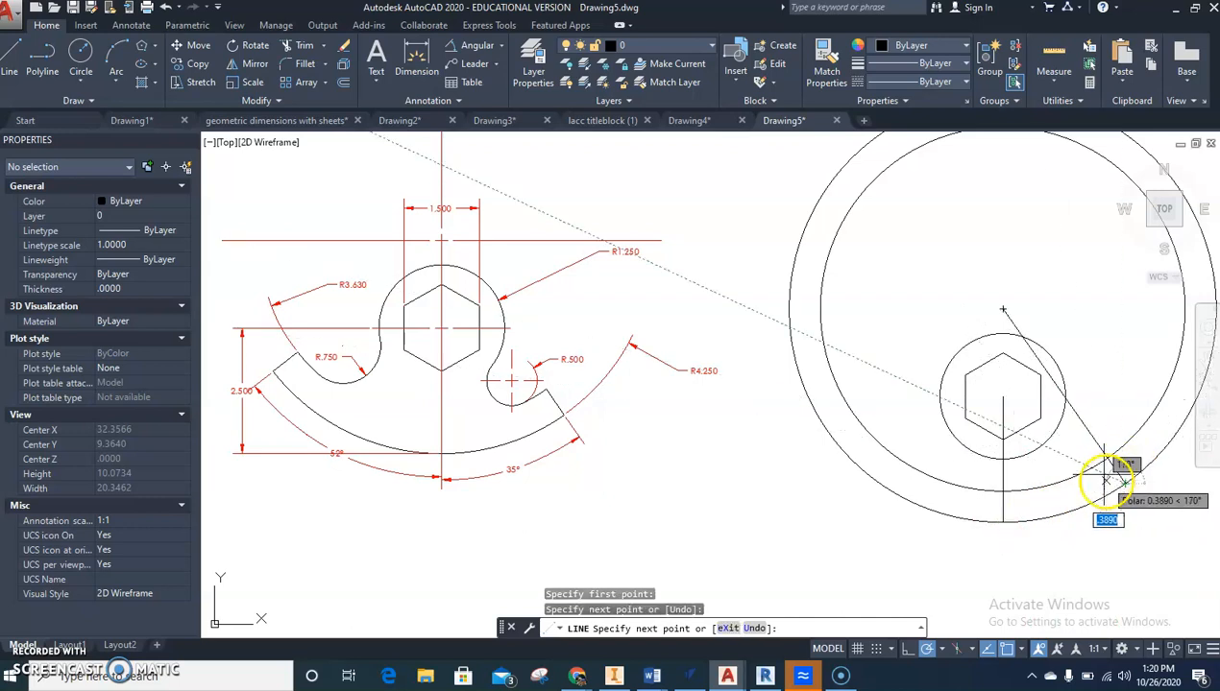
key("Escape")
key("Escape")
key("Escape")
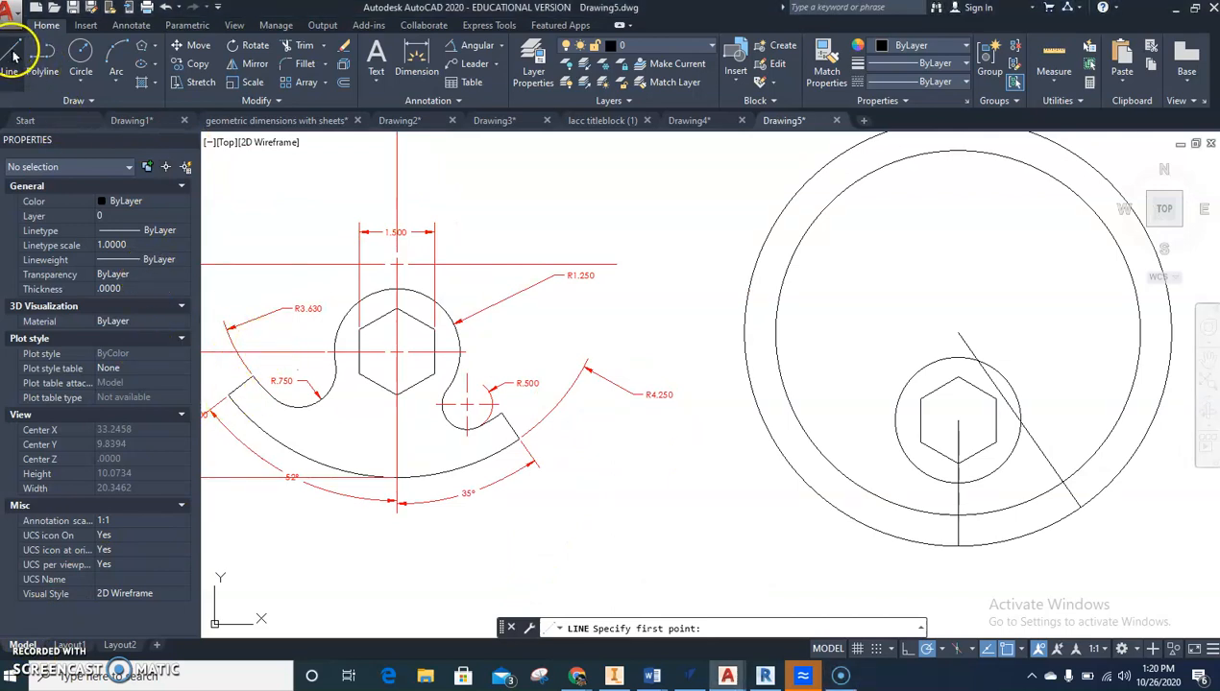
- Draw a line from the large circles' centre down-left past the outer circle, entering an angle of 142°
left_click(957, 333)
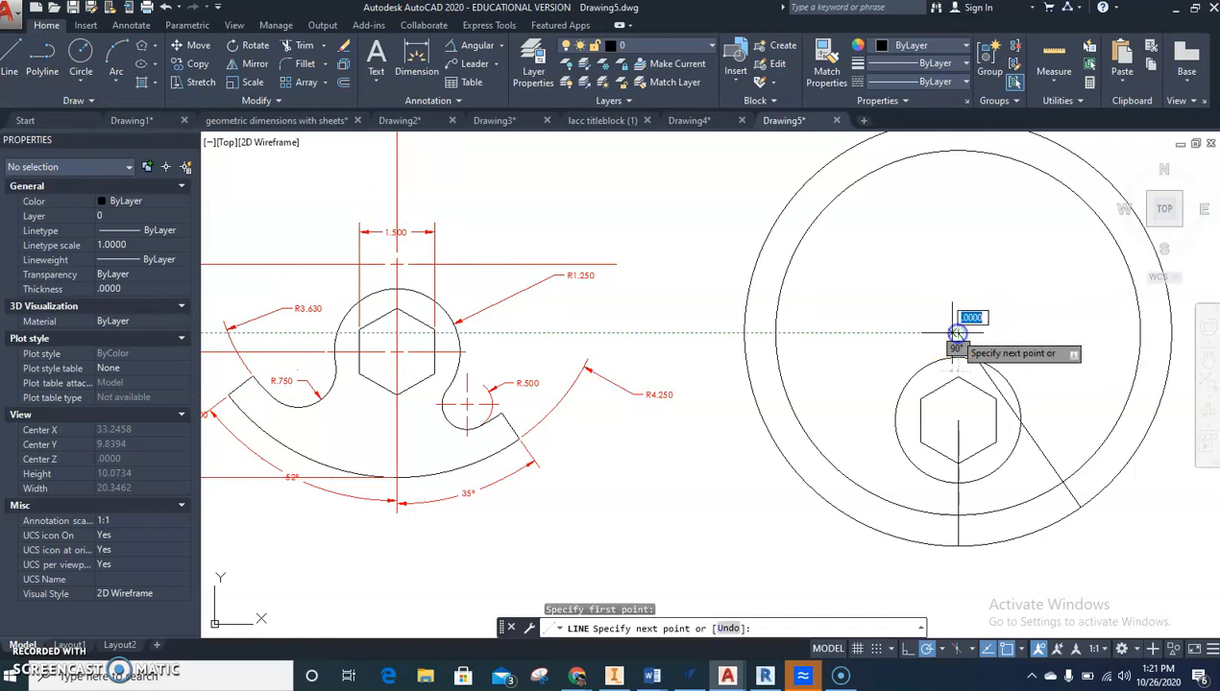
left_click(739, 490)
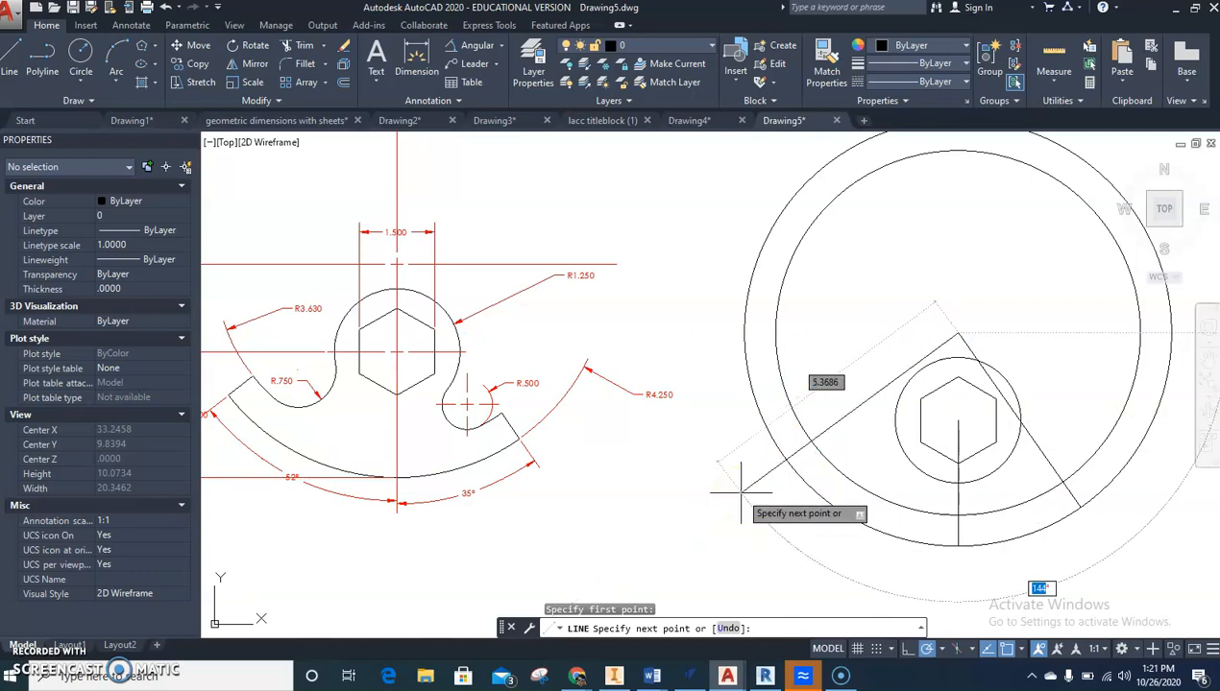
key("Tab")
key("Tab")
key("Return")
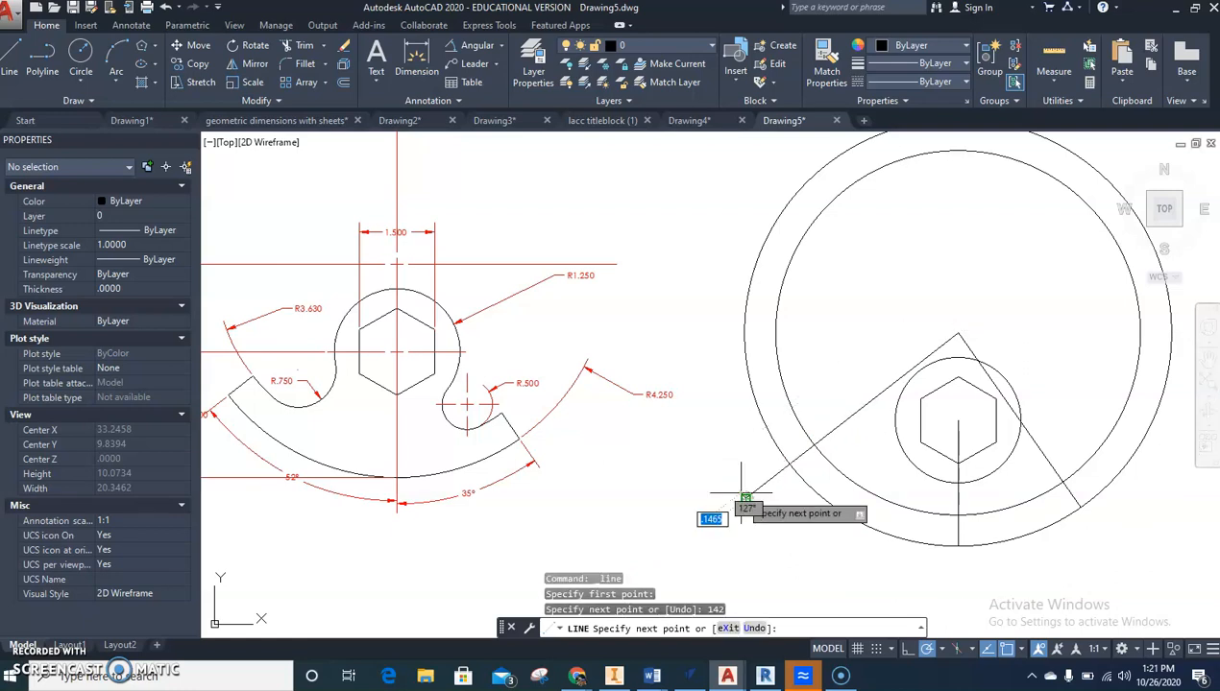
key("Escape")
key("Escape")
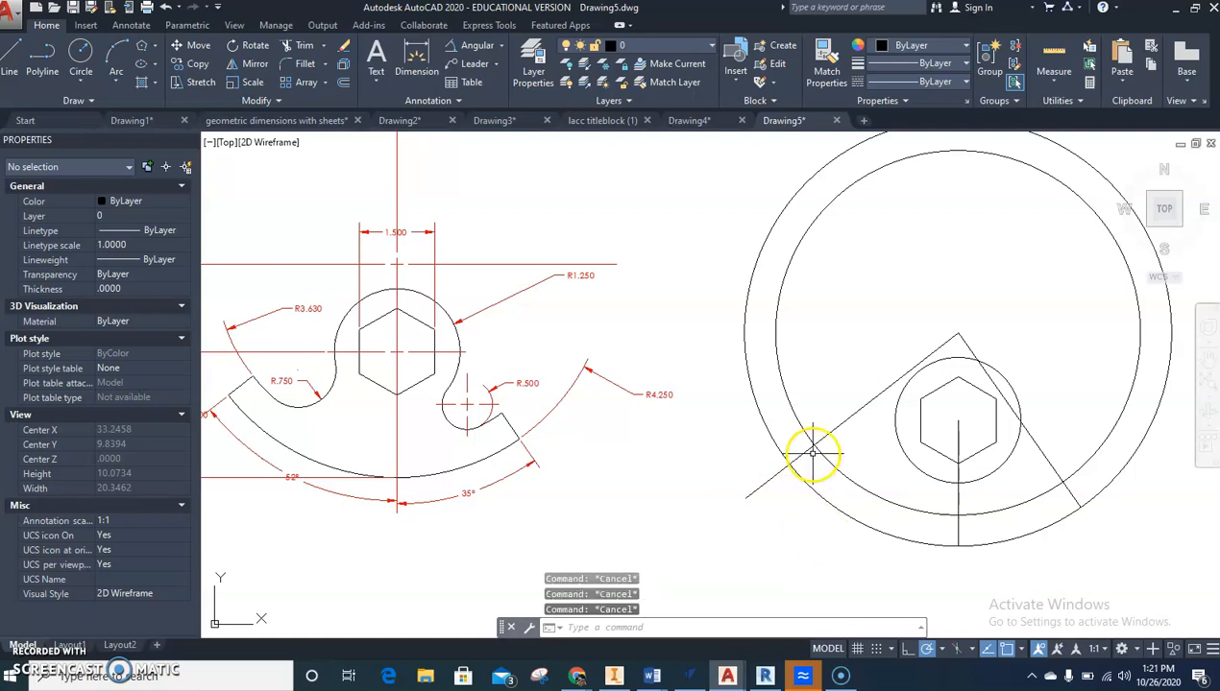
- Check the angle between the vertical line and the down-left line with an angular dimension, and erase that dimension
left_click(470, 48)
left_click(467, 46)
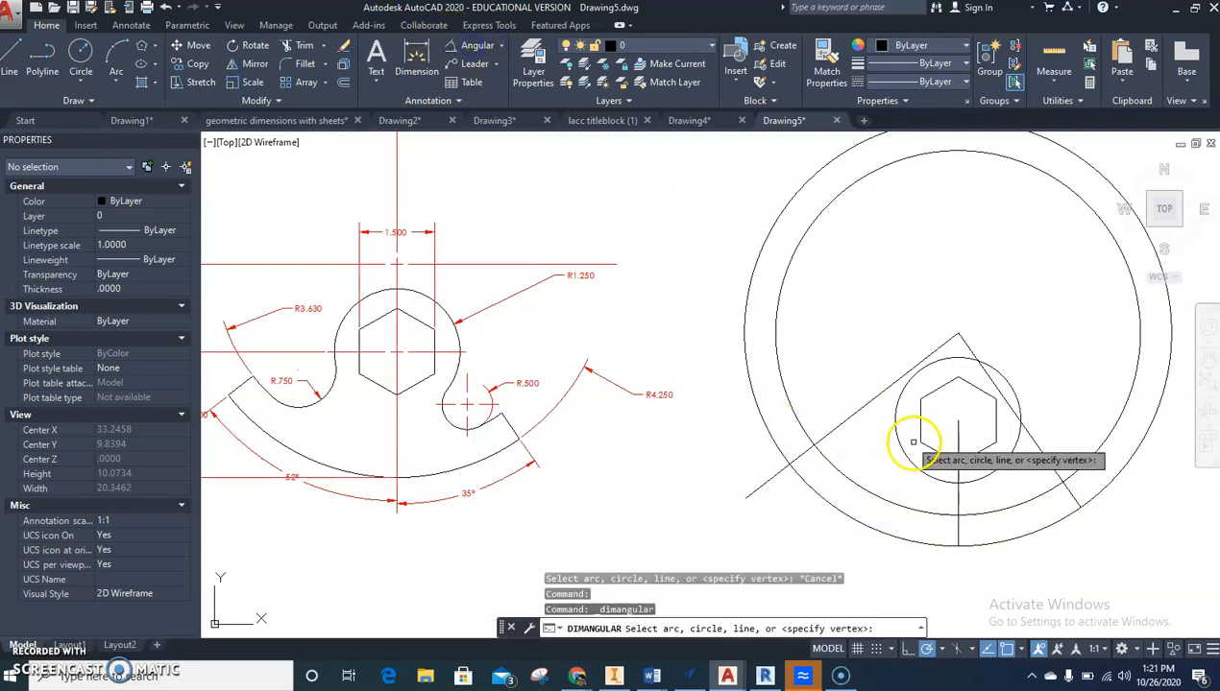
left_click(957, 490)
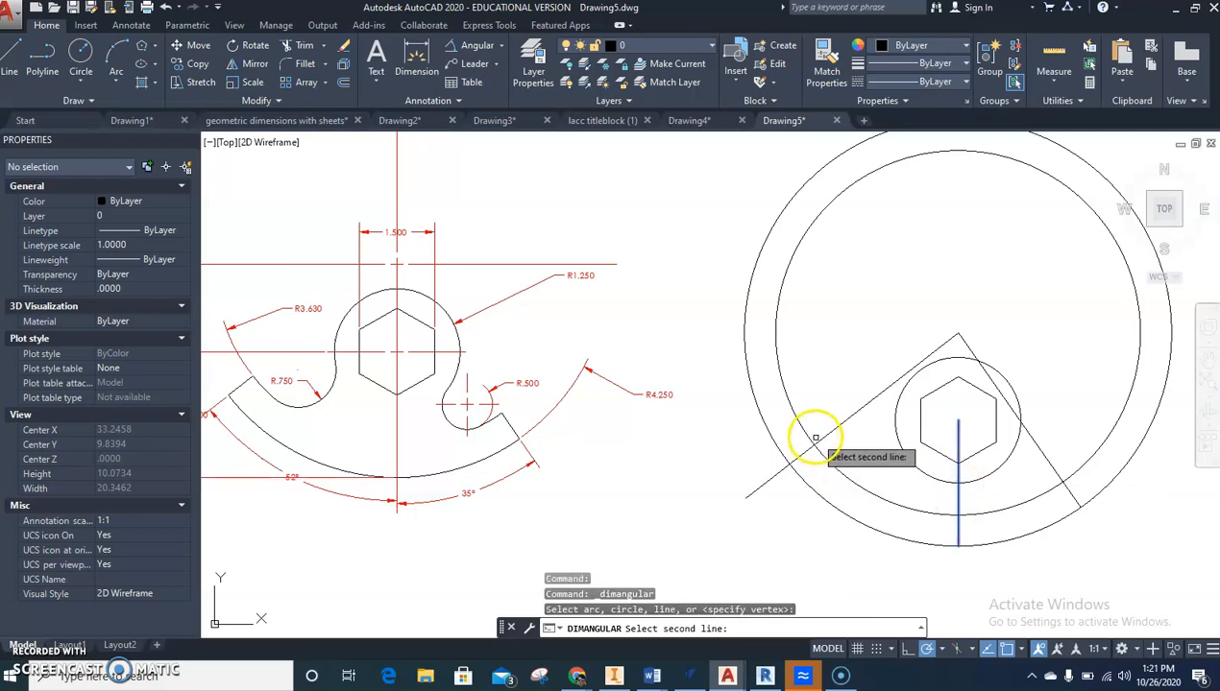
left_click(815, 440)
left_click(809, 535)
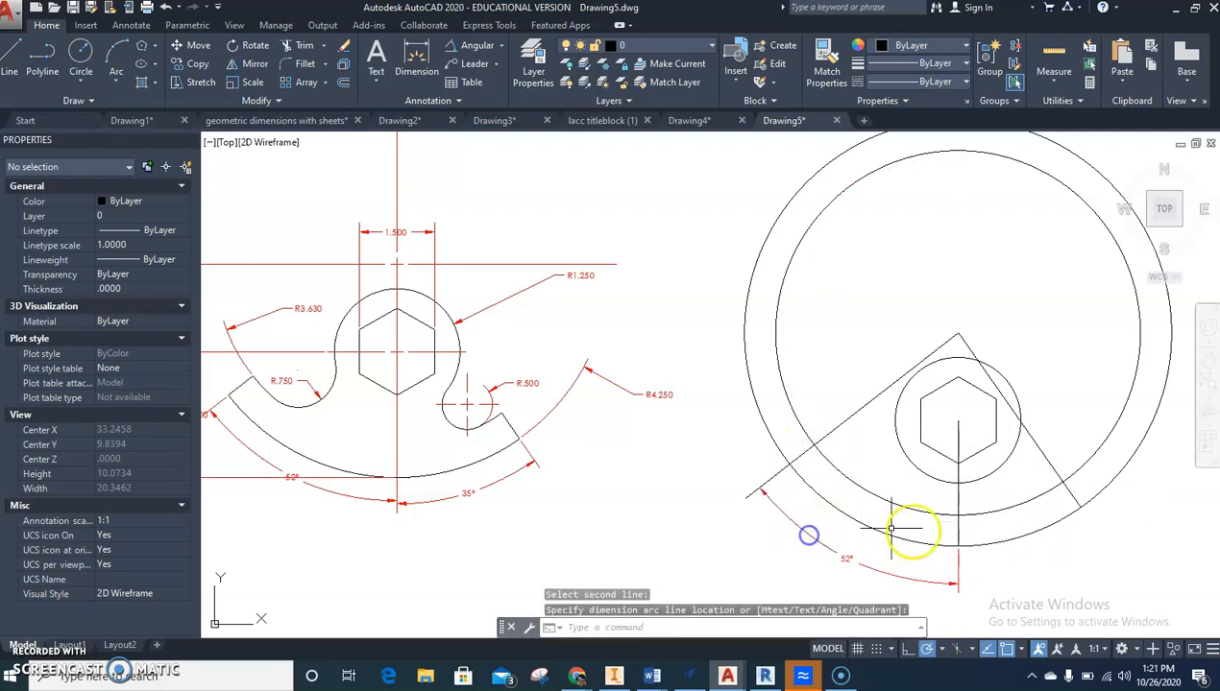
key("Escape")
key("Escape")
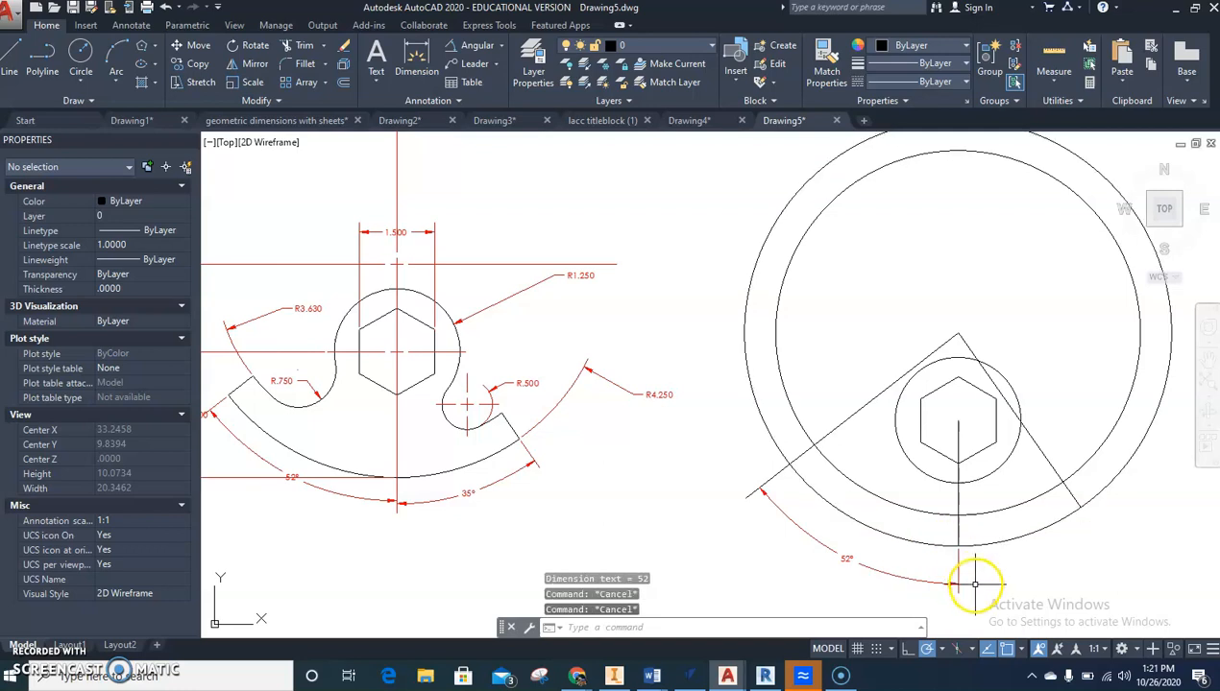
left_click(959, 576)
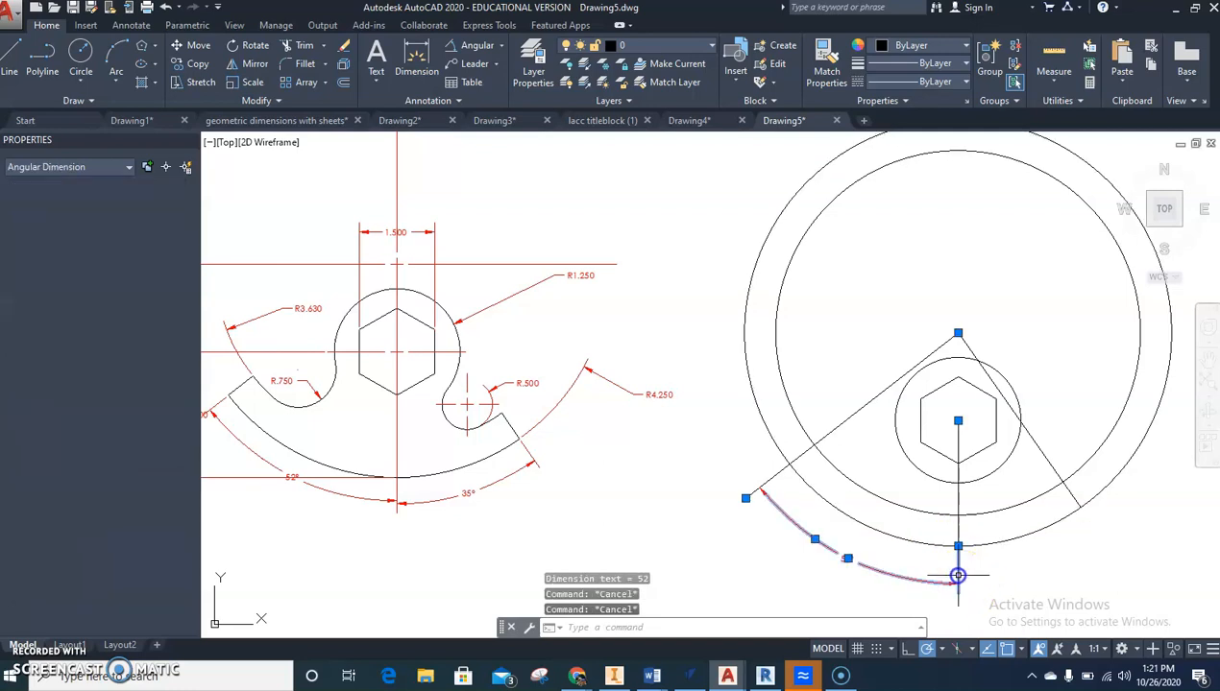
key("Delete")
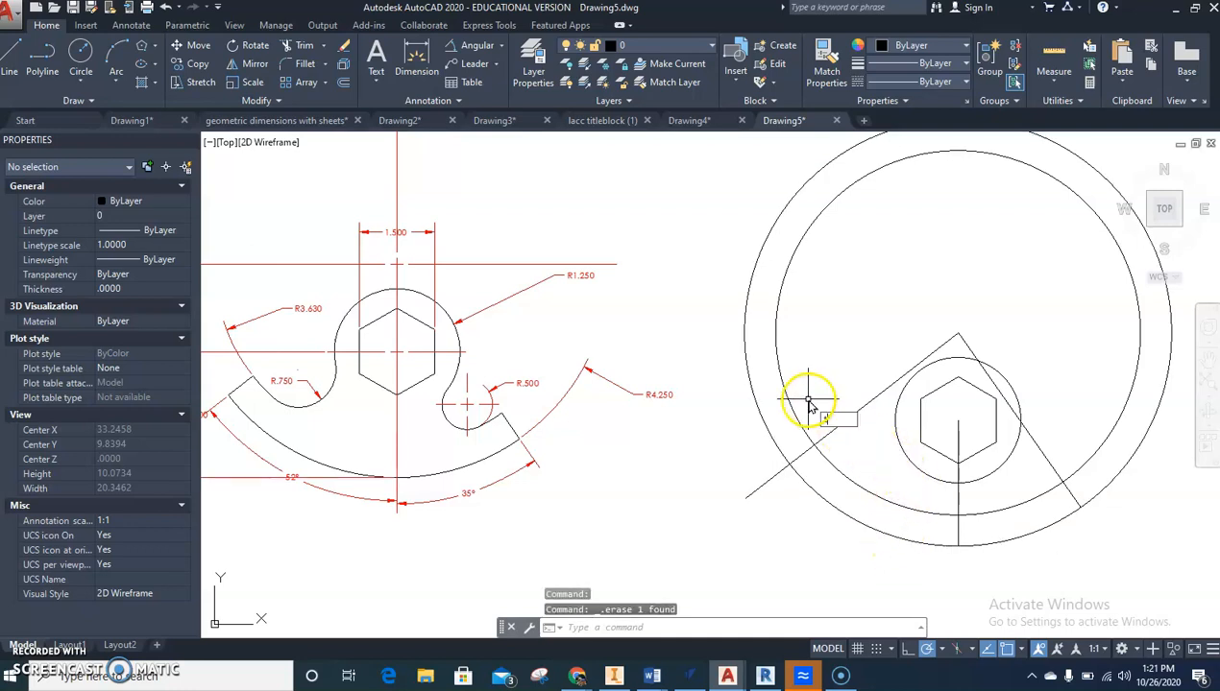
- Trim both large circles down to the lower arcs between the two slanted lines
type("tr")
key("Return")
key("Return")
left_click(816, 340)
left_click(706, 296)
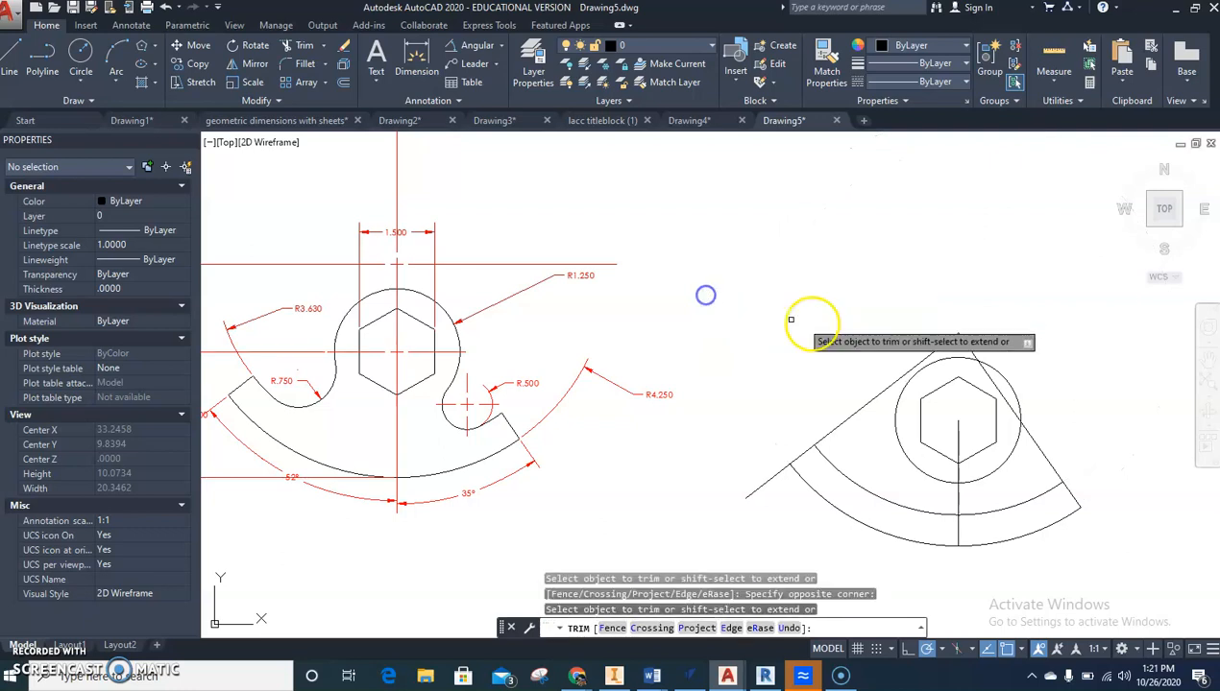
- Trim the two slanted lines to the short end segments between the inner and outer arcs
left_click(778, 472)
left_click(829, 424)
left_click(964, 346)
left_click(984, 377)
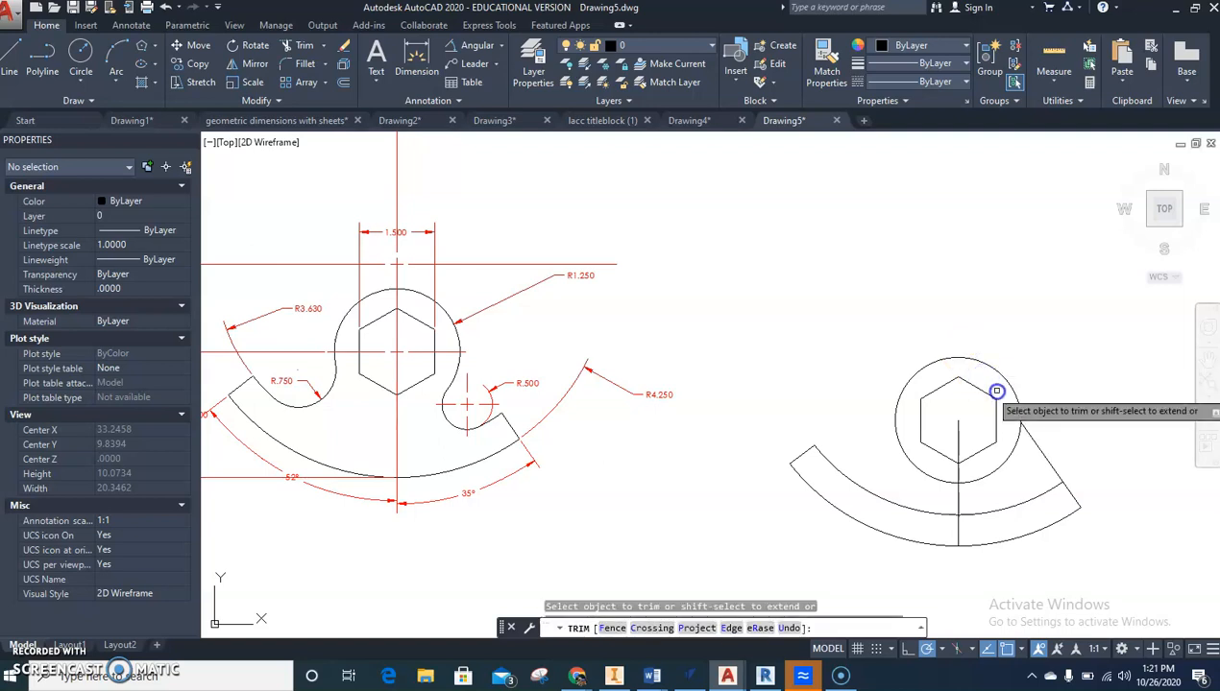
left_click(1034, 437)
left_click(1040, 499)
key("Escape")
key("Escape")
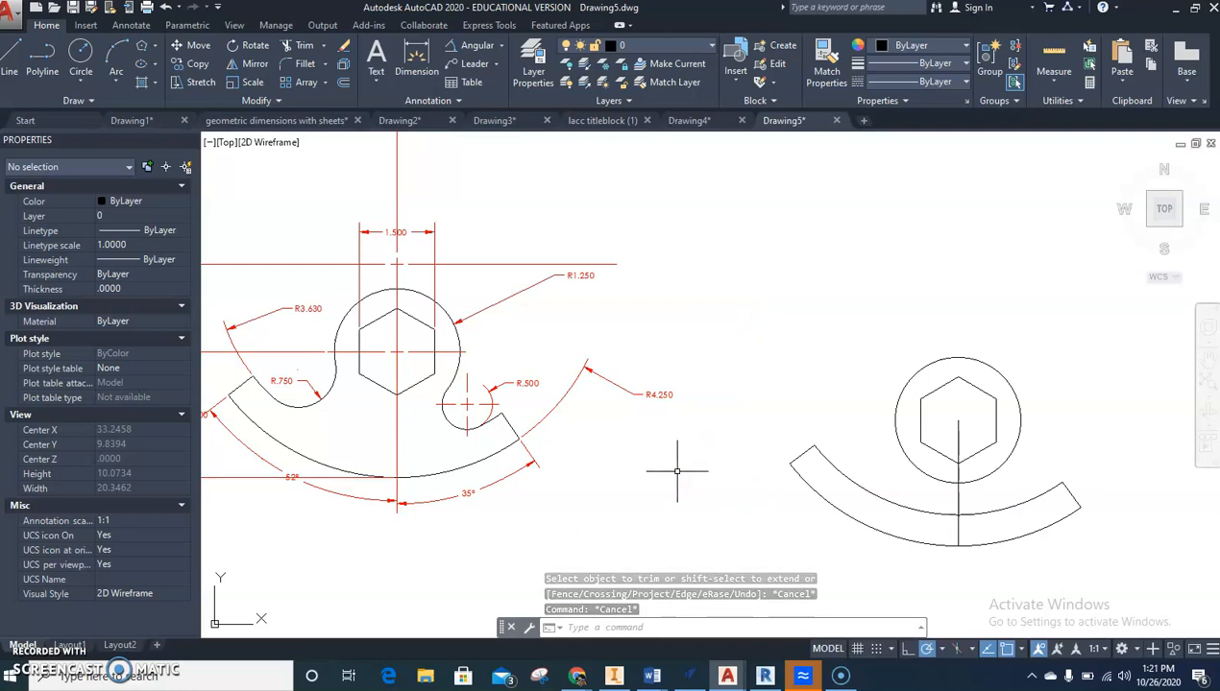
- Draw a circle of radius .75 tangent to the inner arc and the left side of the circle around the hexagon
left_click(81, 82)
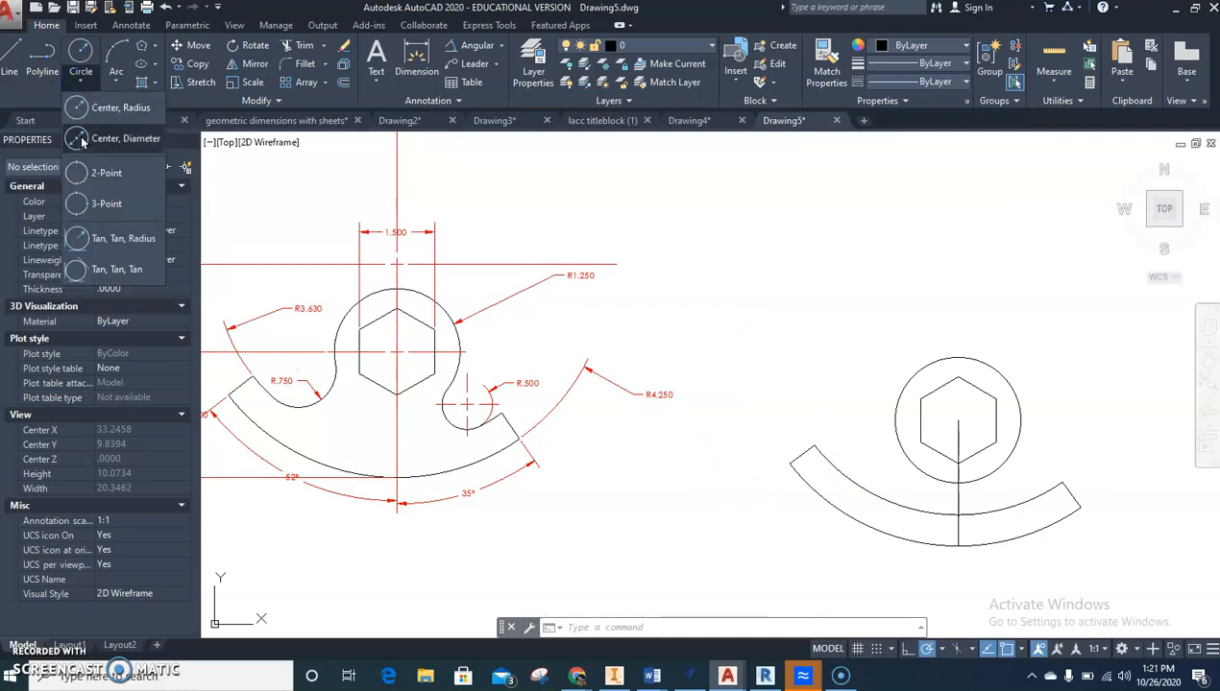
left_click(97, 241)
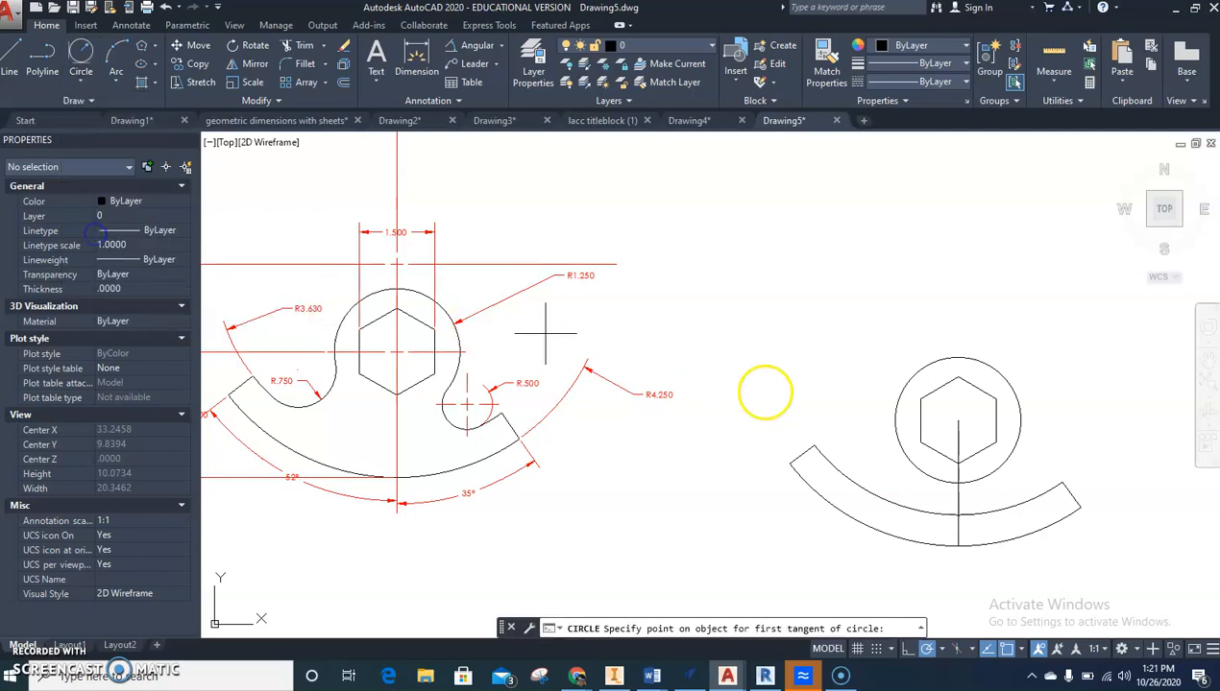
left_click(848, 477)
left_click(900, 446)
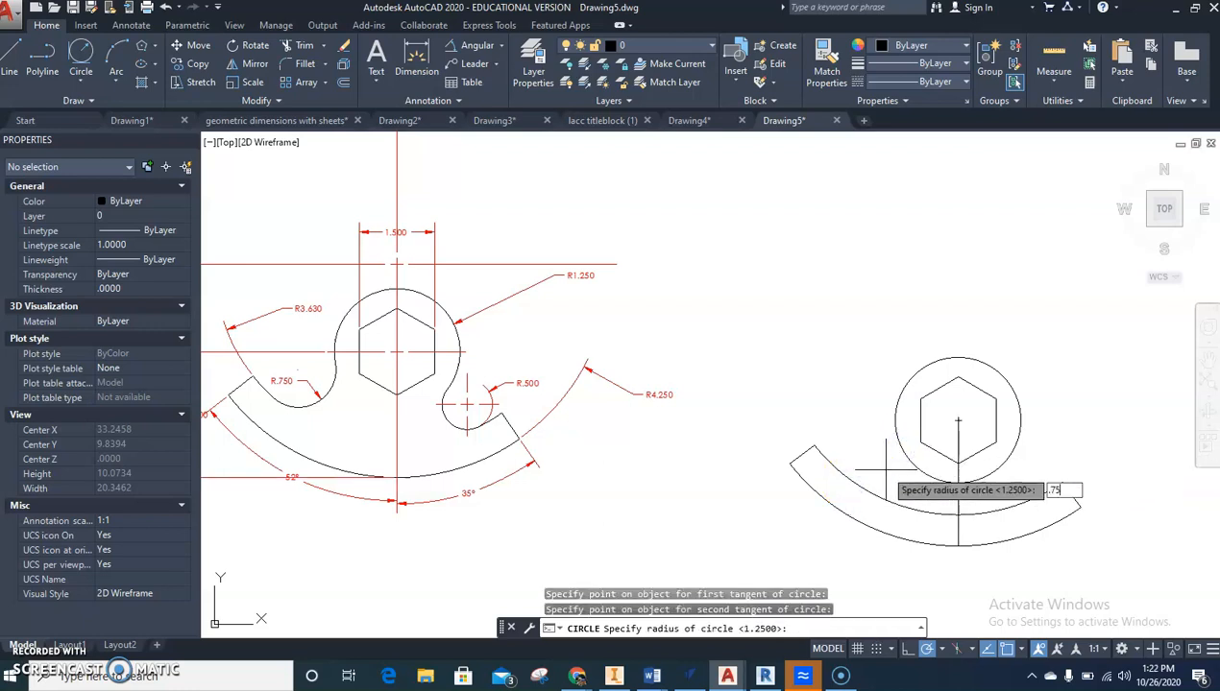
key("Return")
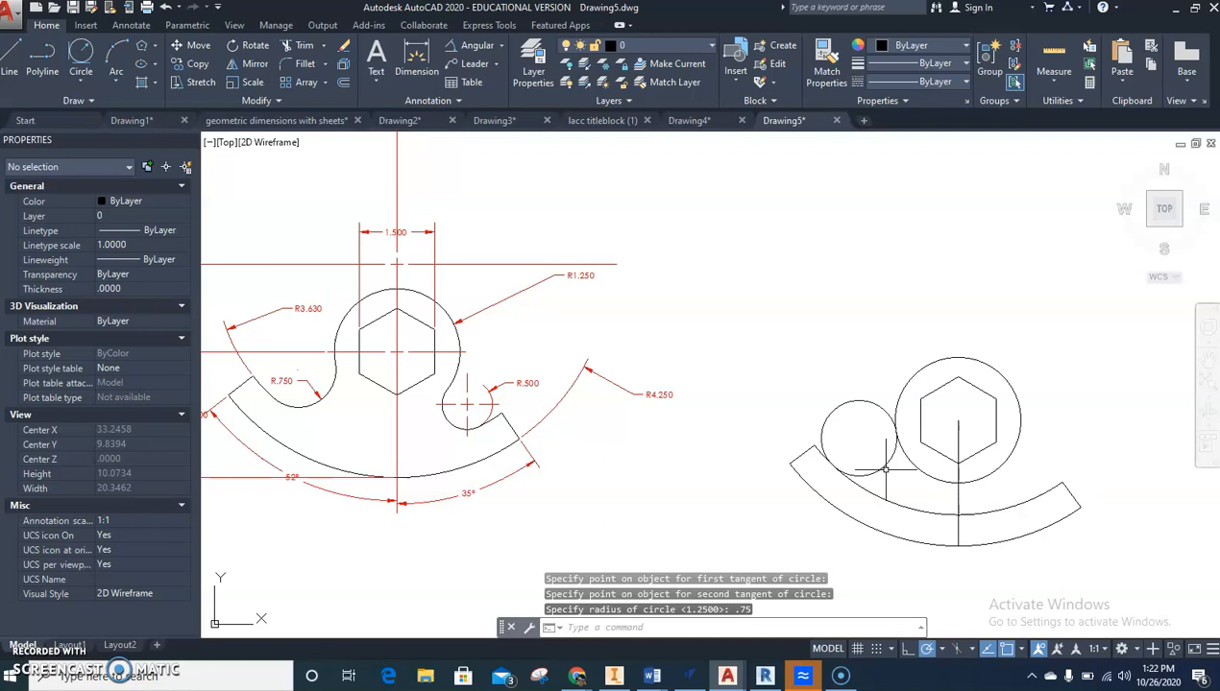
- Draw a circle of radius .5 tangent to the inner arc and the right side of the circle around the hexagon
left_click(82, 52)
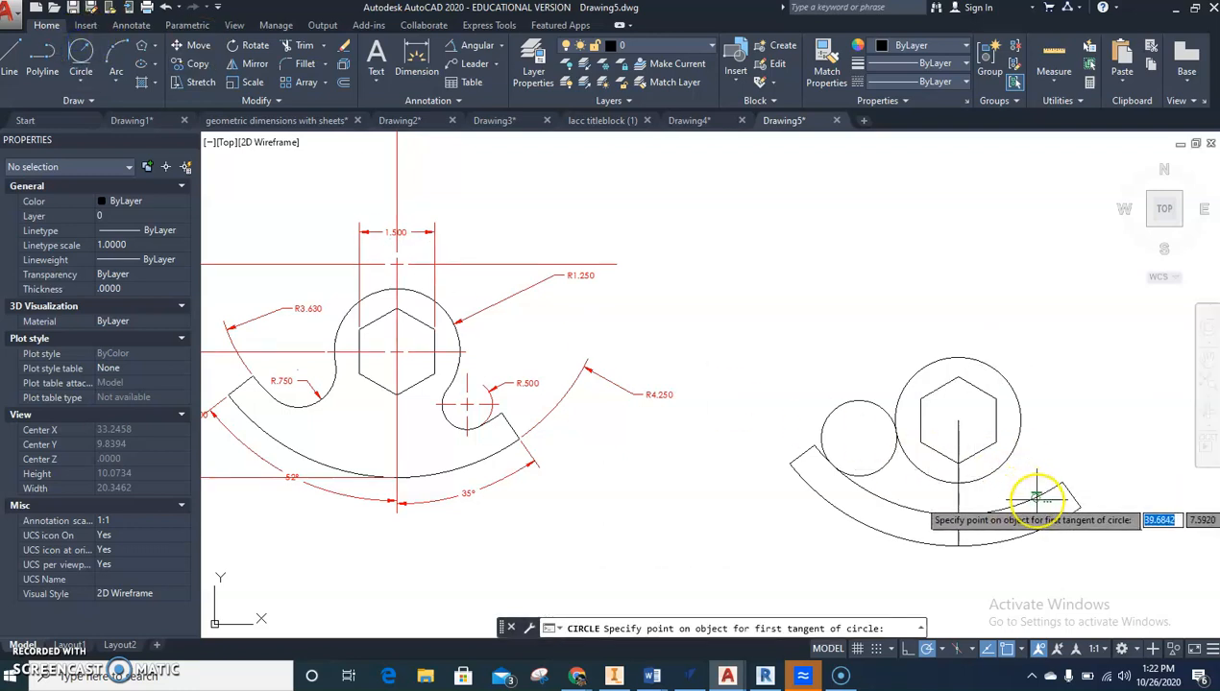
left_click(1037, 496)
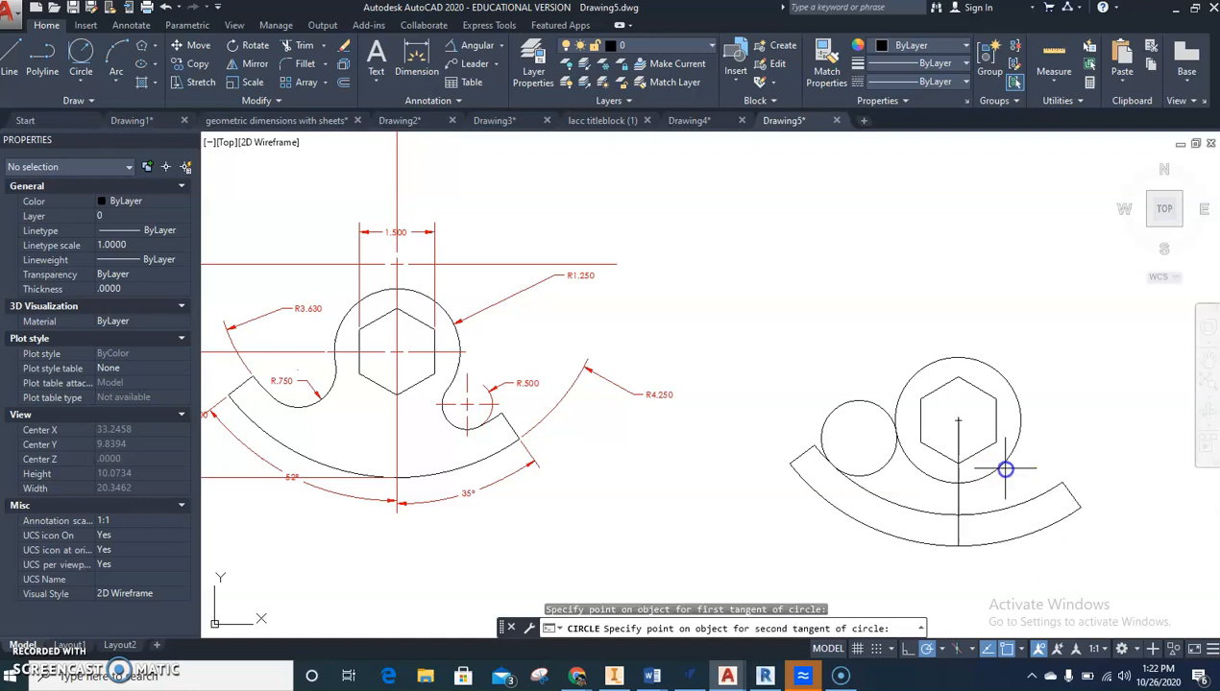
left_click(1001, 468)
type(".5")
key("Return")
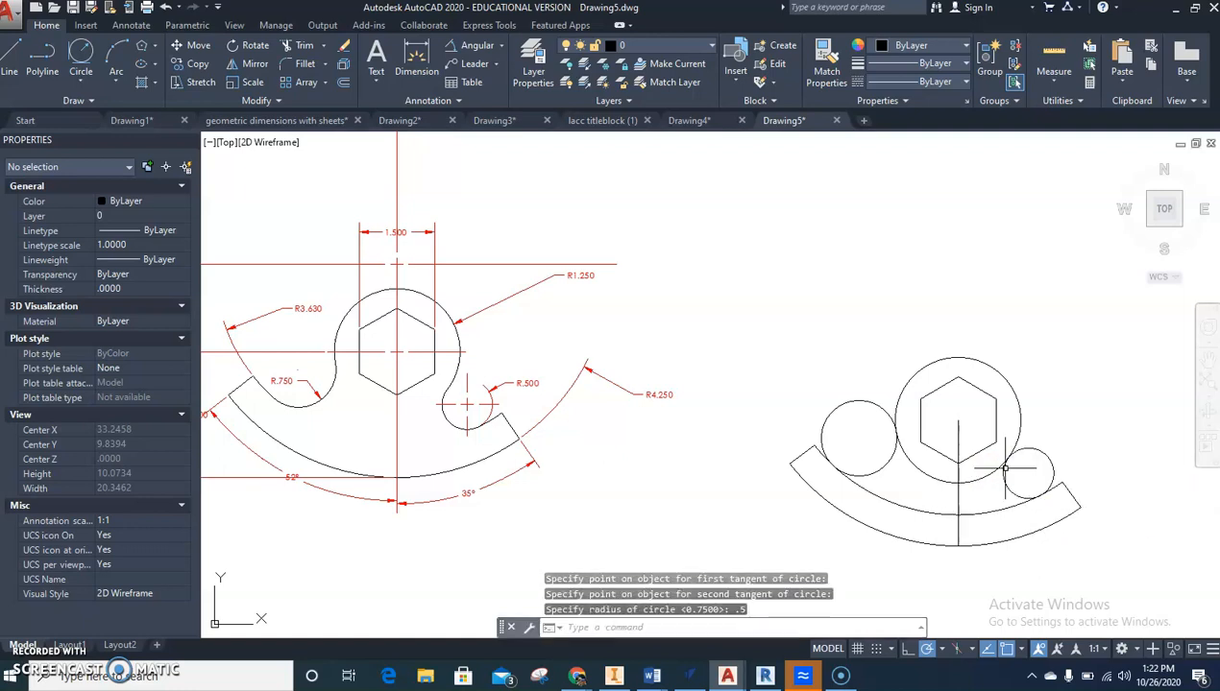
key("Escape")
- Trim the outer portions of both tangent circles and the lower part of the circle around the hexagon
key("Return")
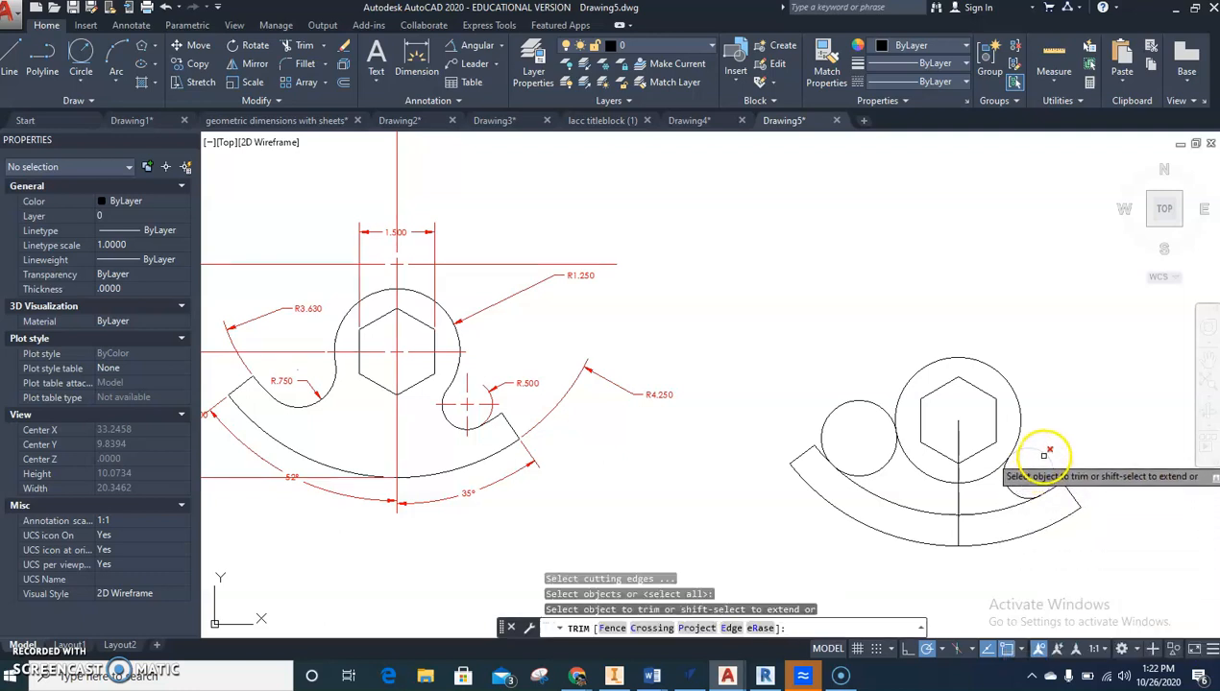
left_click(1040, 459)
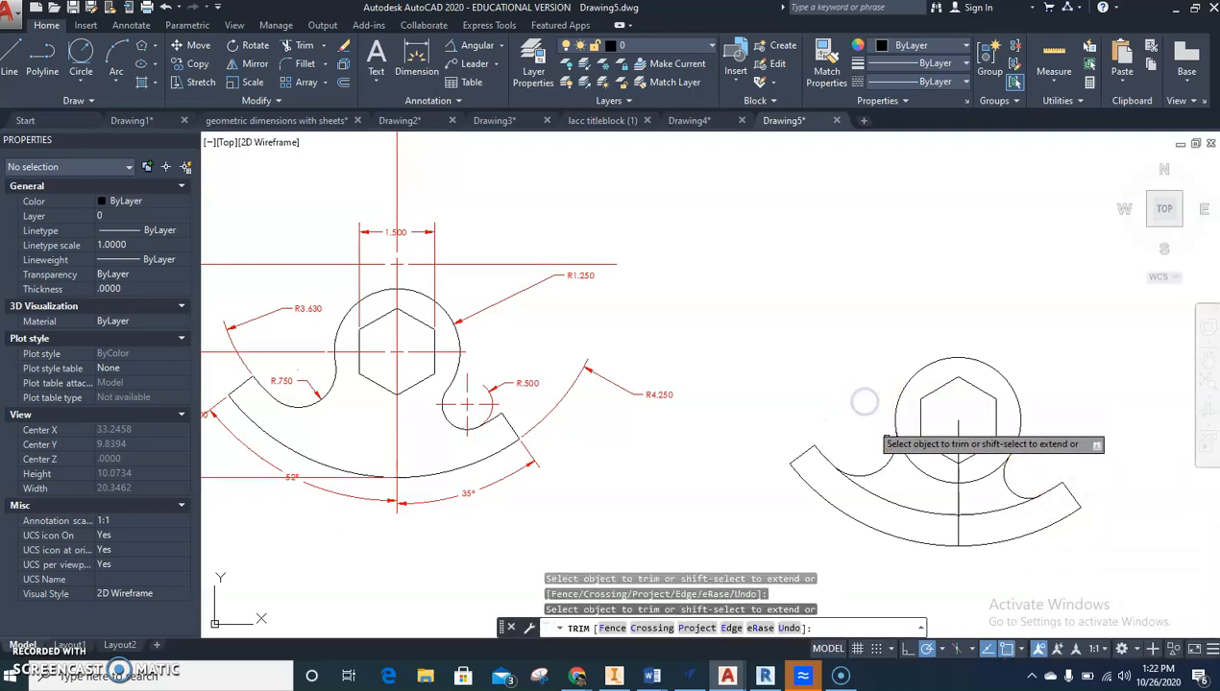
left_click(910, 462)
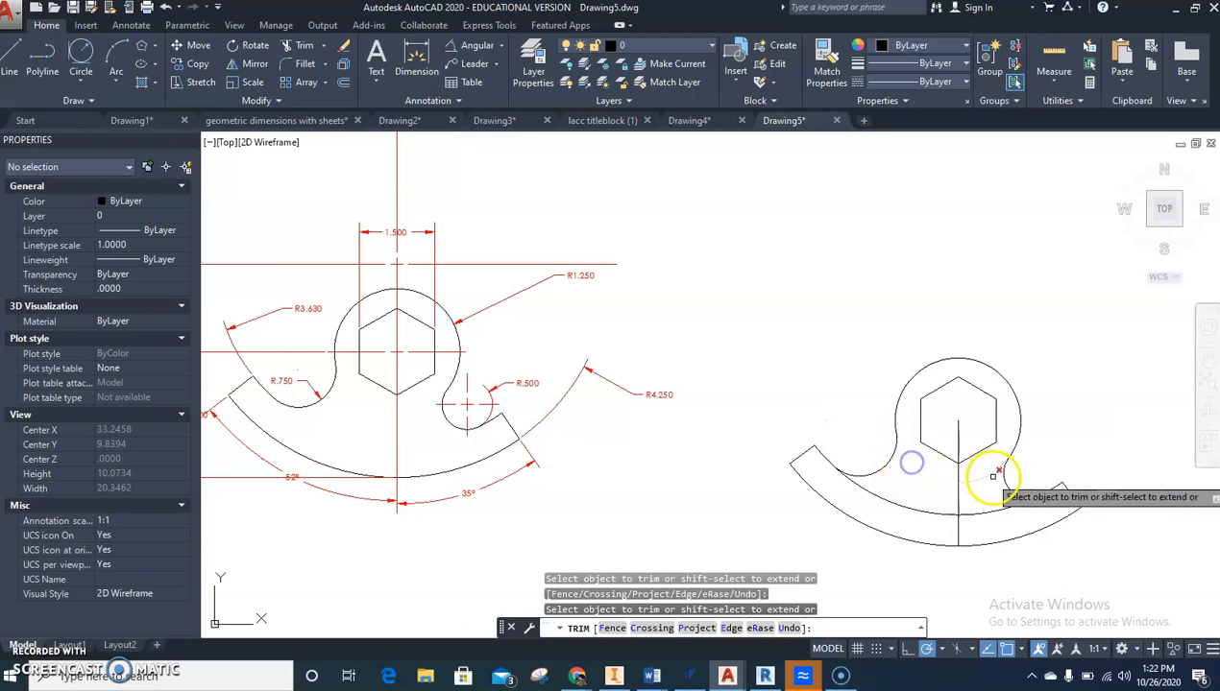
left_click(949, 478)
key("Escape")
- Delete the vertical line below the hexagon and trim the inner arc between the two tangent arcs
left_click(957, 478)
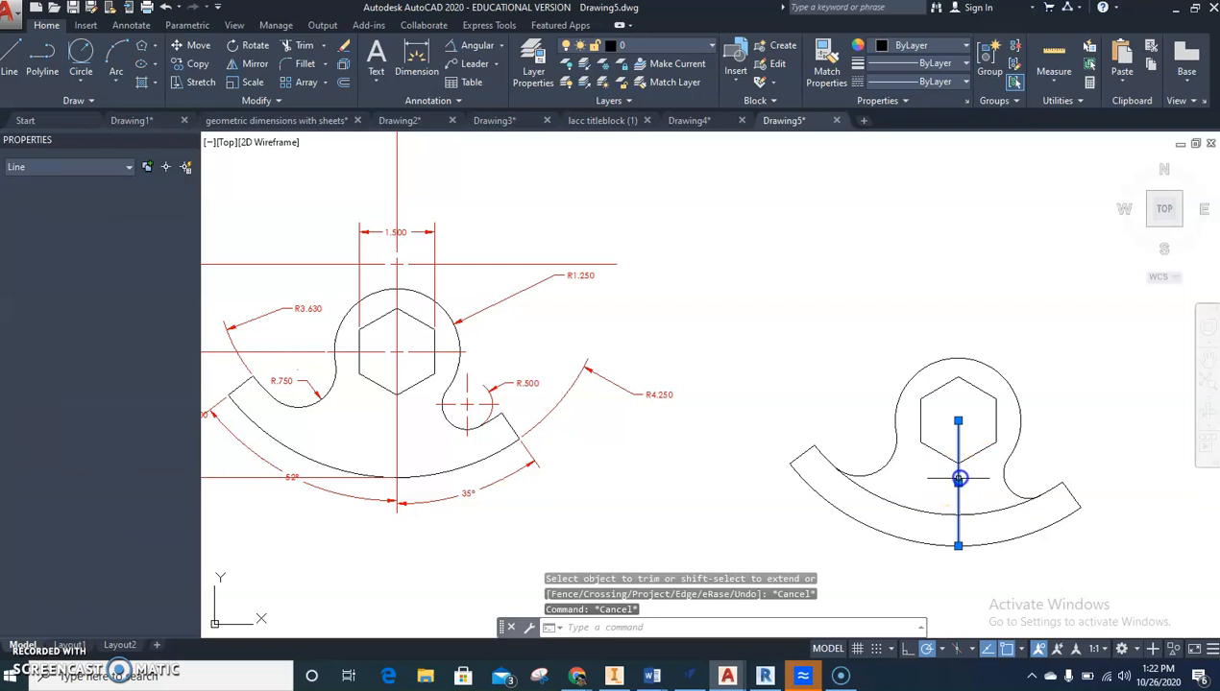
key("Delete")
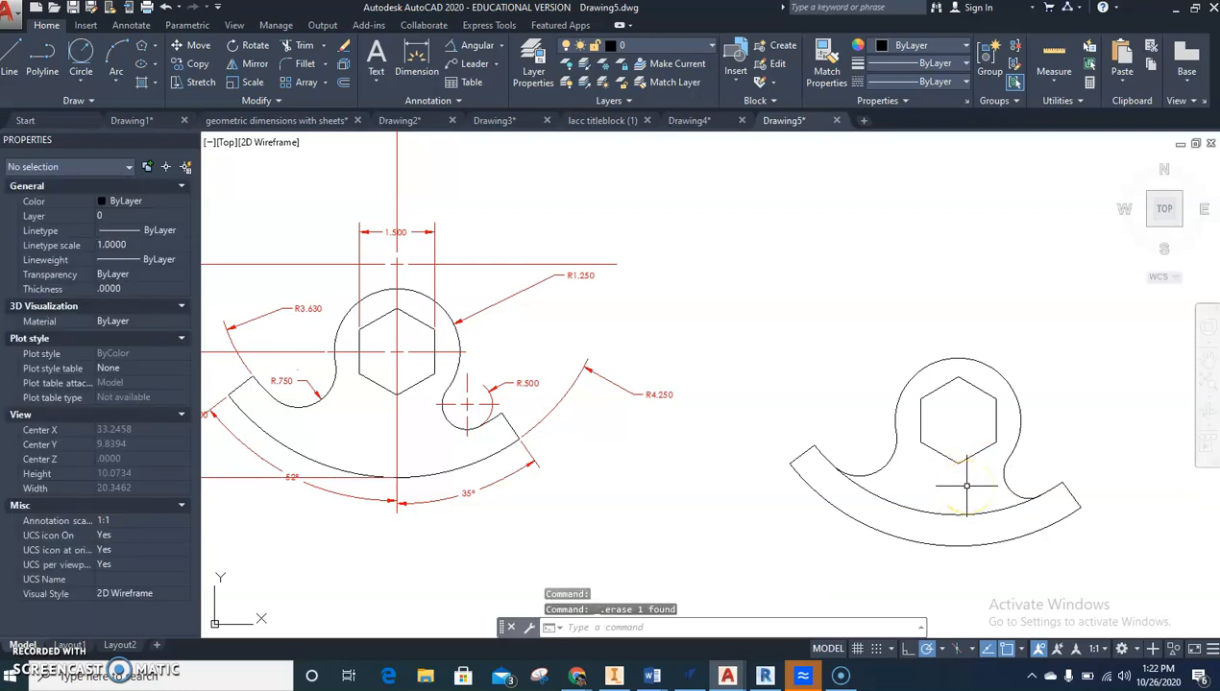
type("tr")
key("Return")
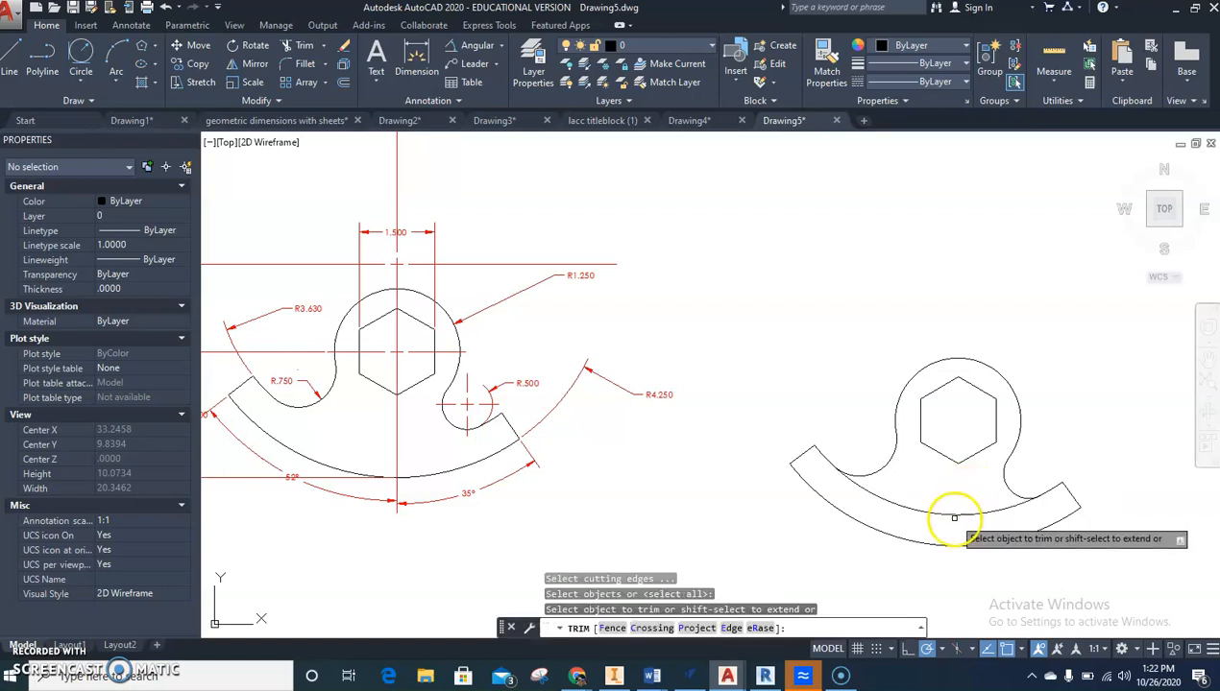
key("Escape")
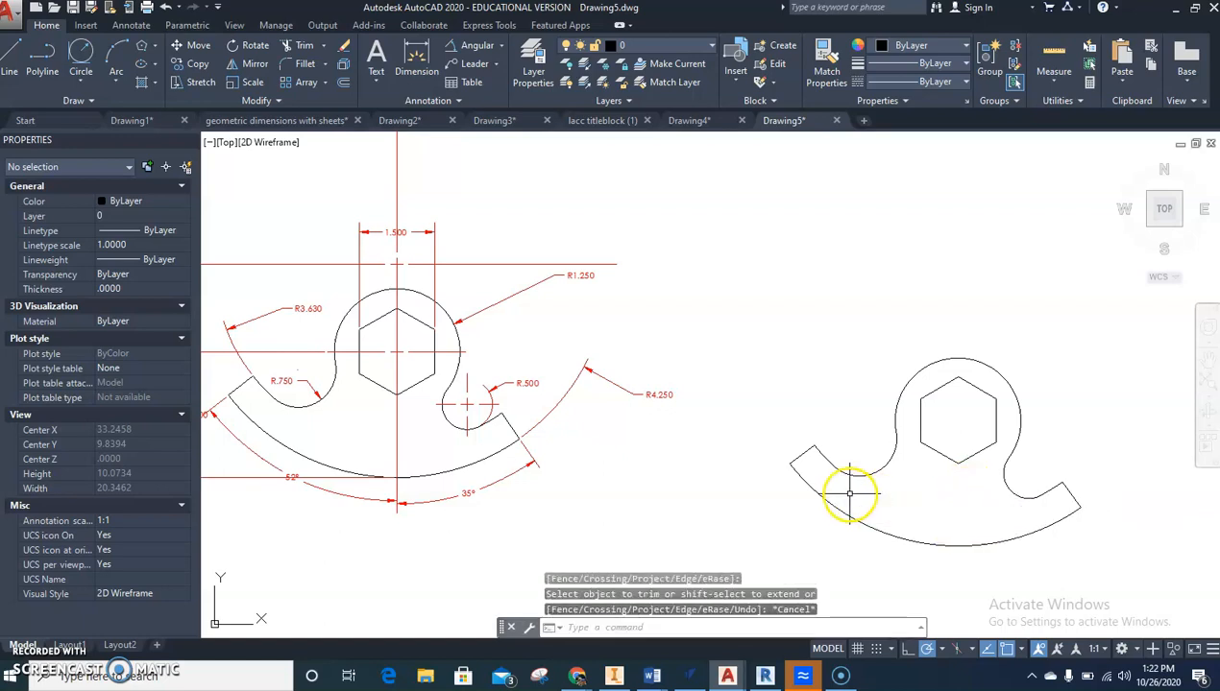
left_click(115, 26)
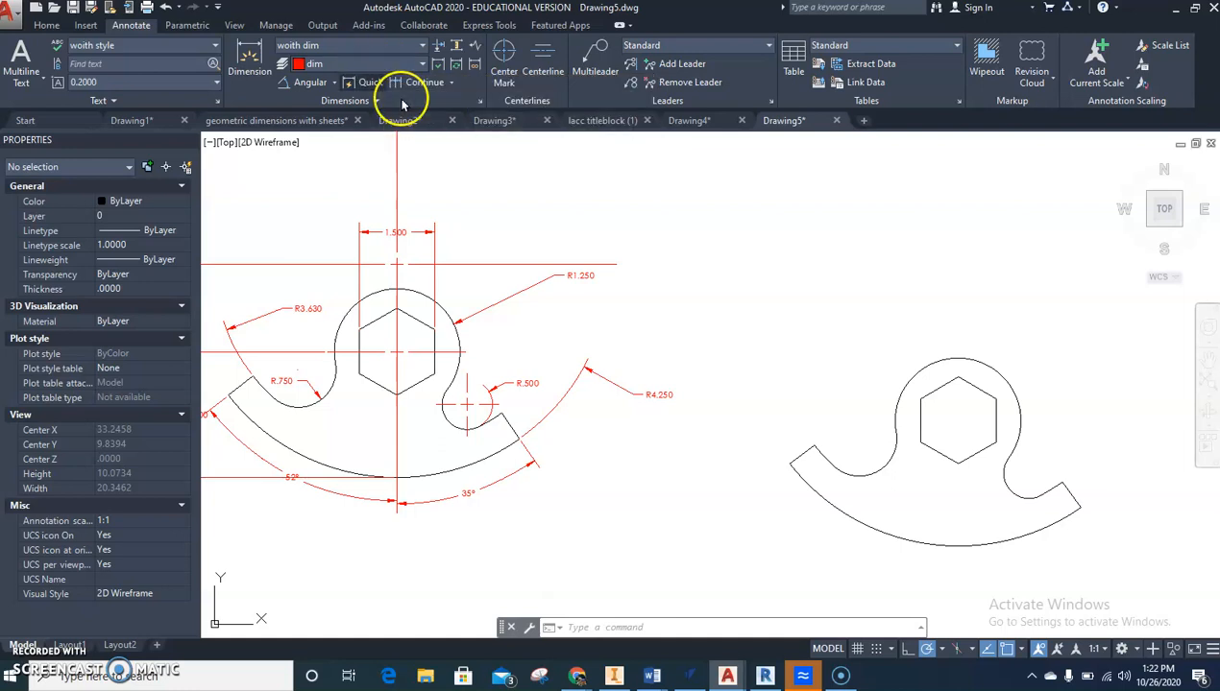
left_click(38, 26)
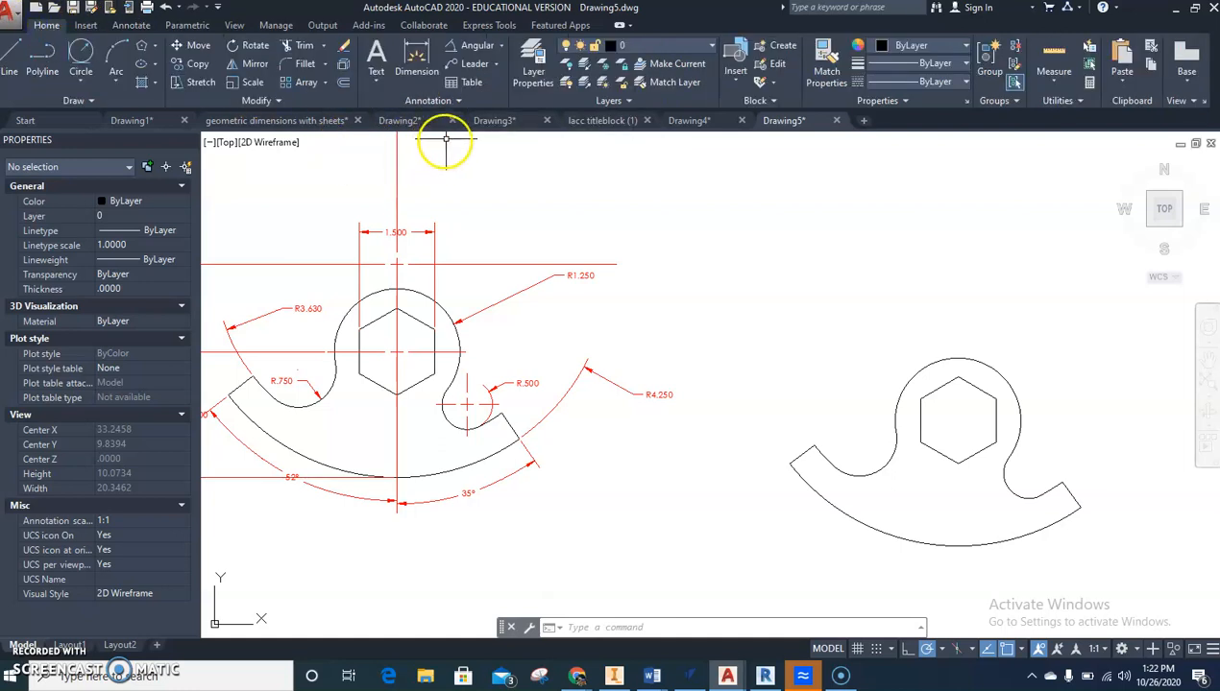
left_click(504, 51)
left_click(477, 188)
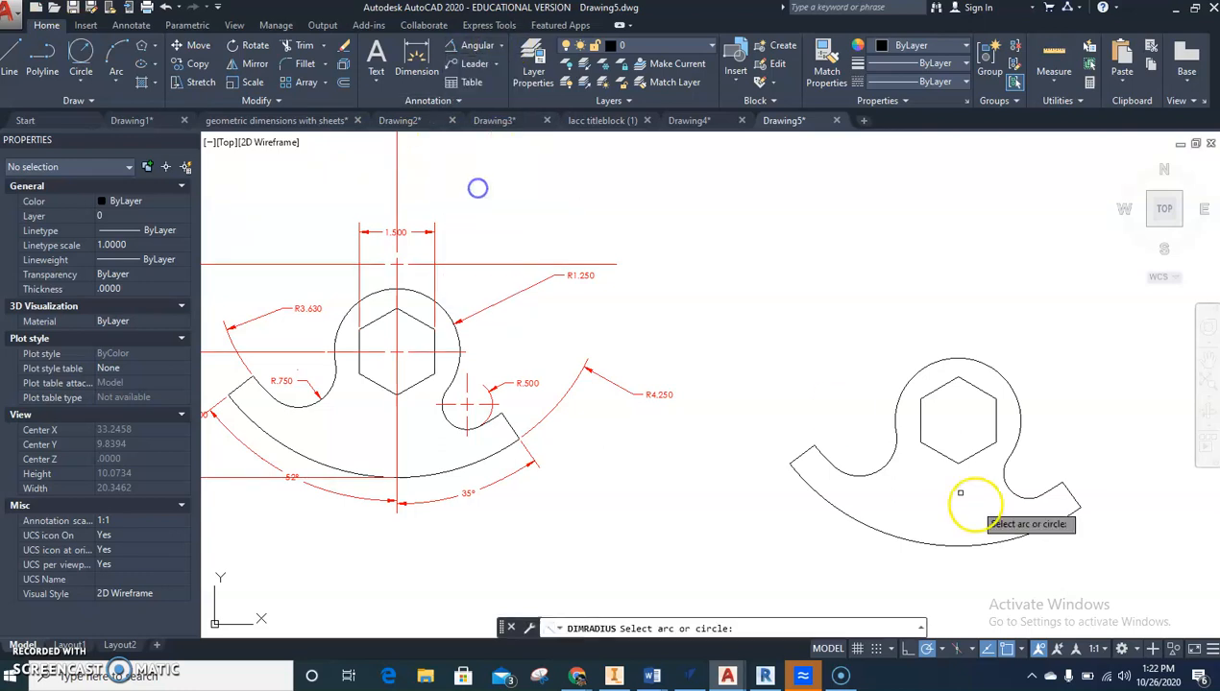
left_click(979, 544)
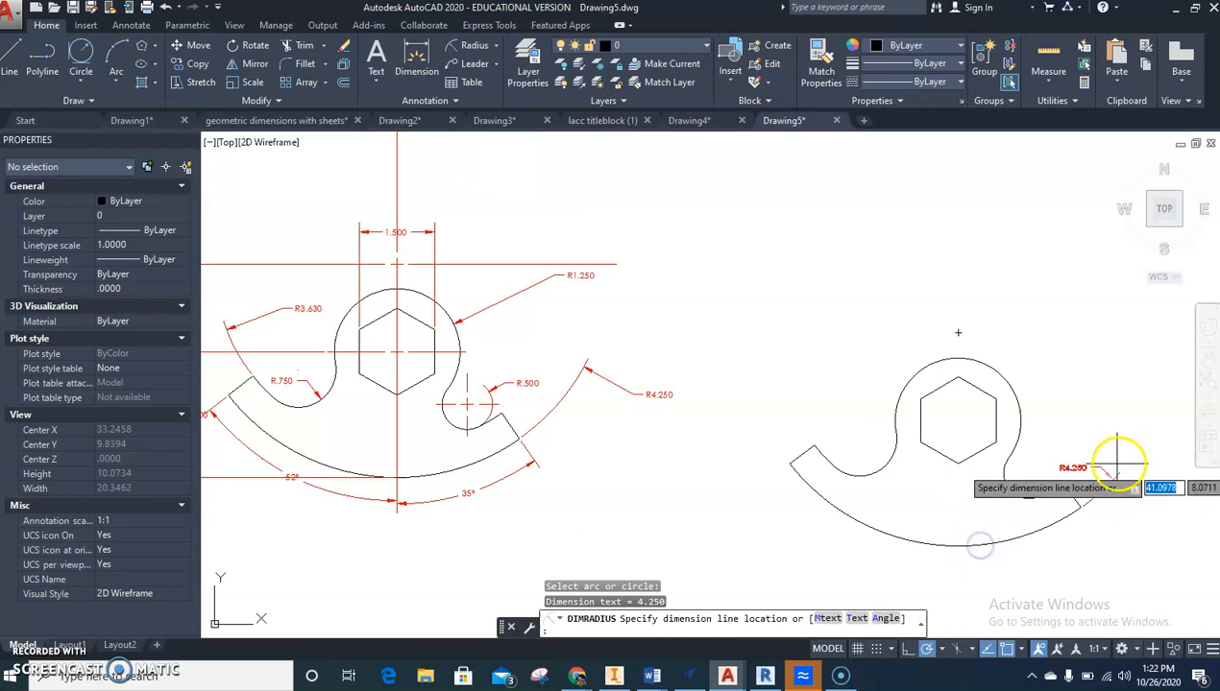
left_click(1125, 412)
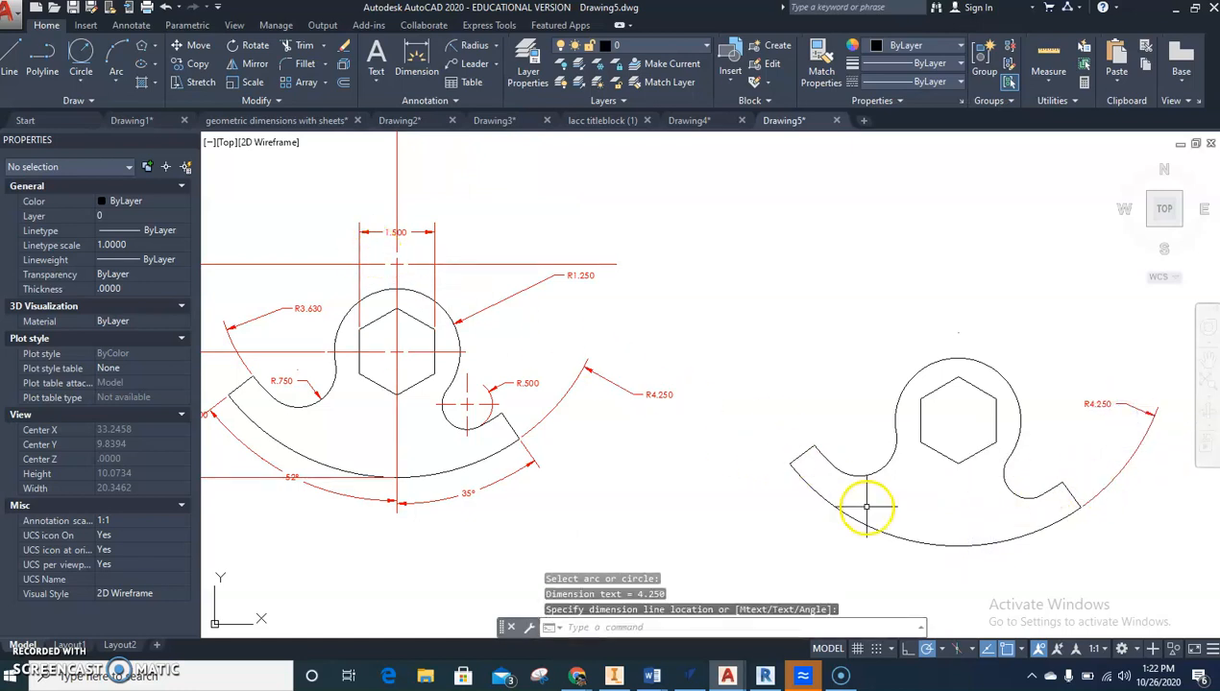
middle_click_drag(866, 507, 895, 503)
key("Escape")
key("Escape")
key("Escape")
left_click(1154, 459)
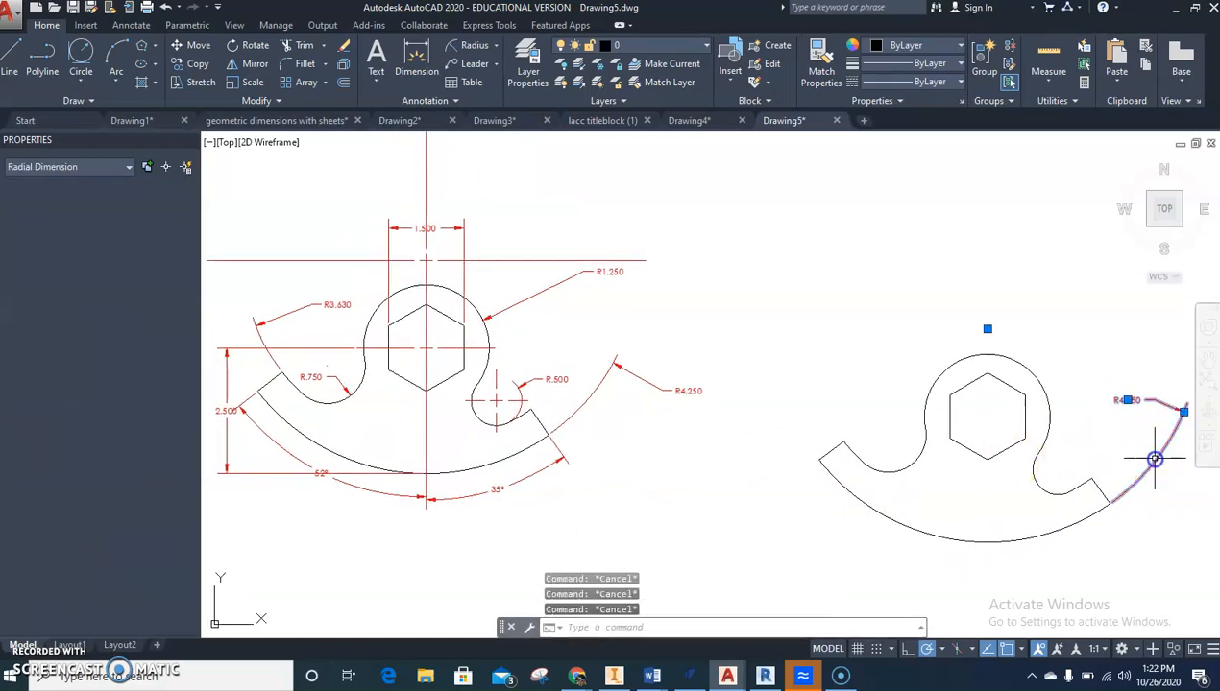
key("Delete")
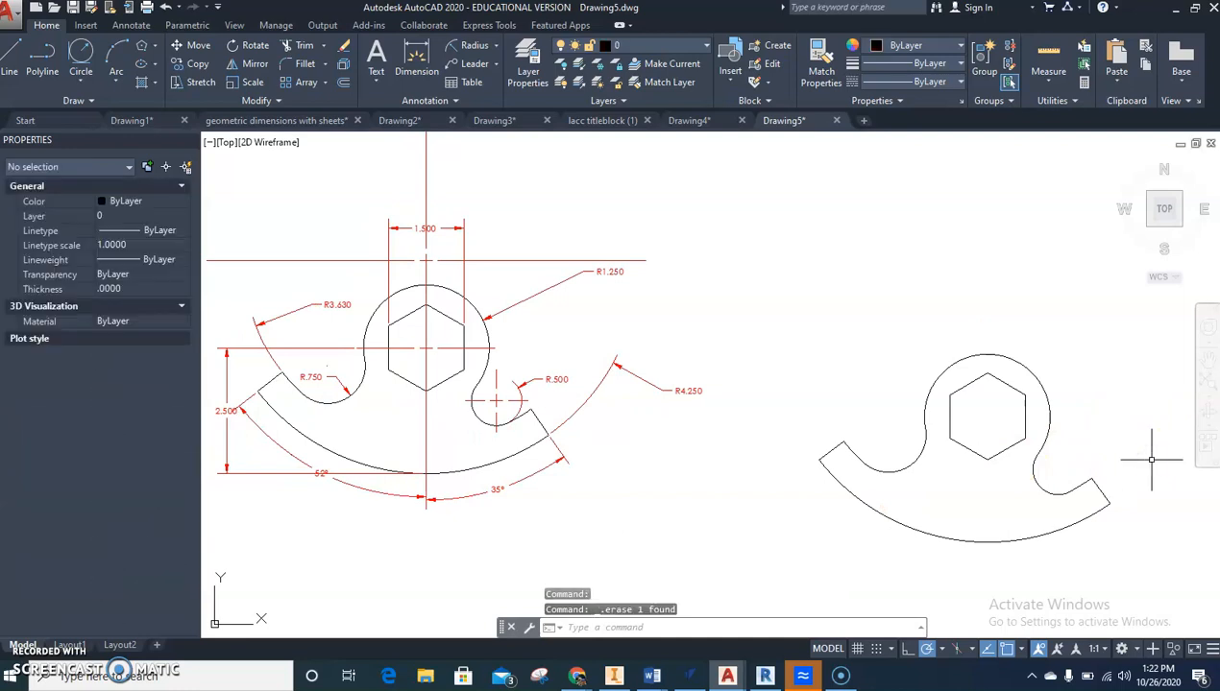
- Check the center mark size variable DIMCEN and accept -0.1200
type("dimcen")
key("Return")
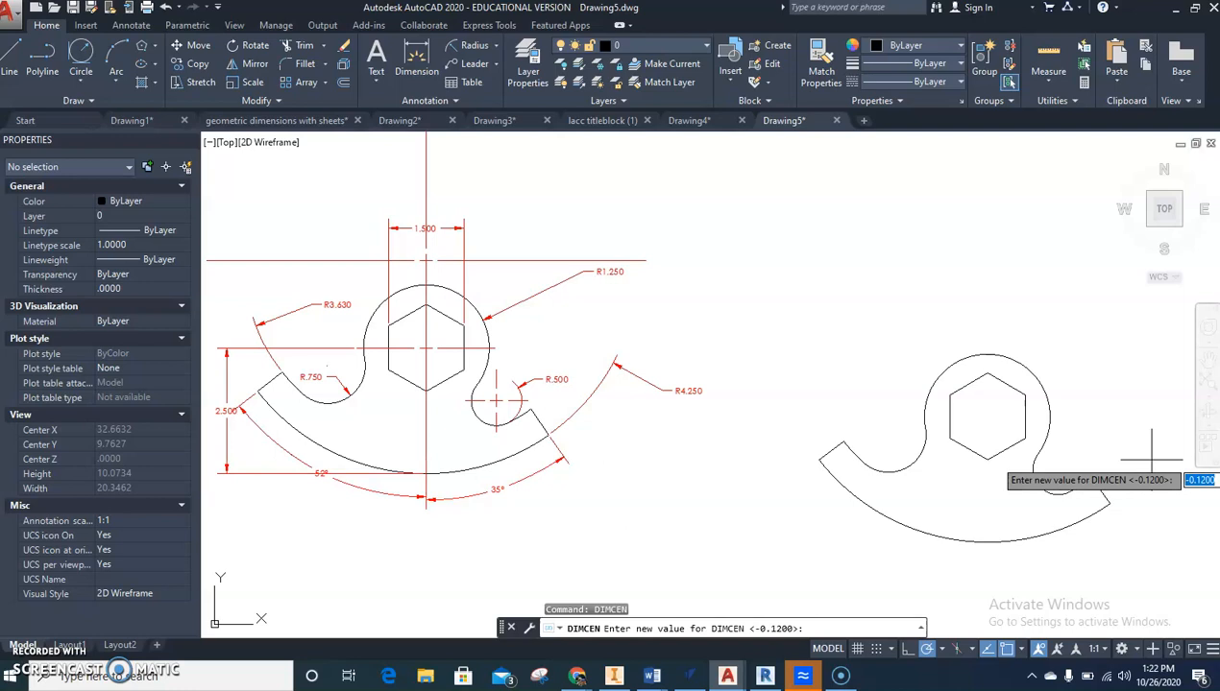
key("Return")
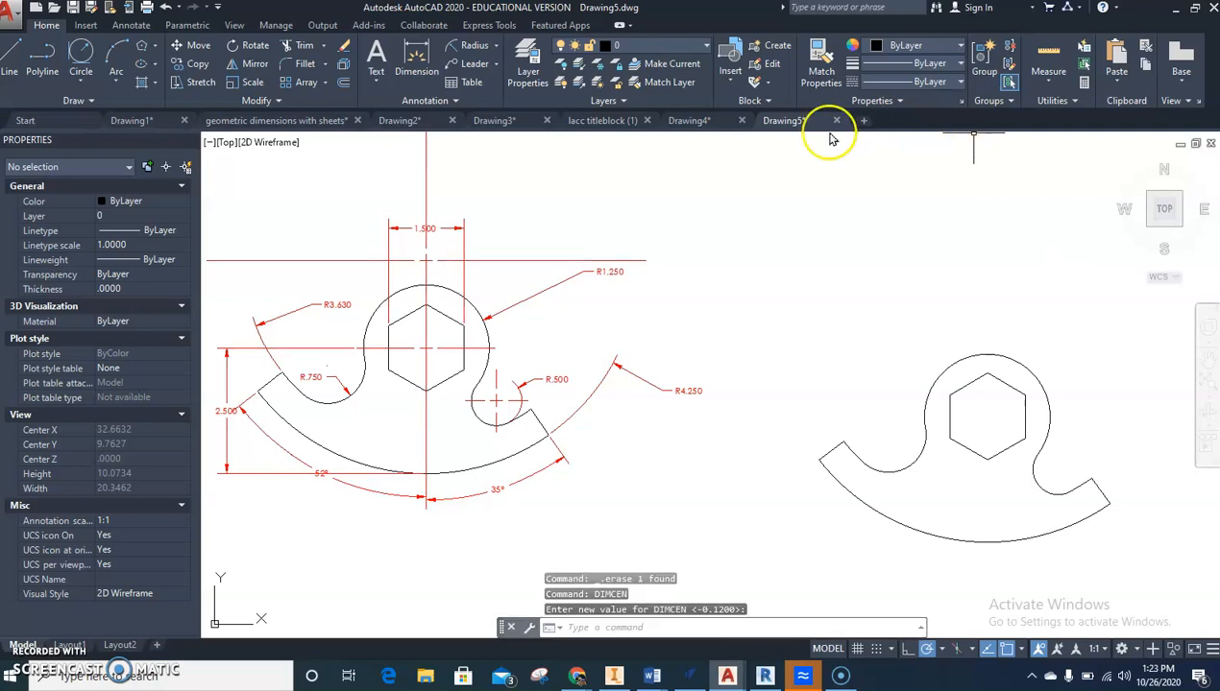
- Add a radius dimension to the new plate's large outer arc, with its text outside the arc beyond the right end
middle_click_drag(803, 150, 656, 128)
left_click(131, 24)
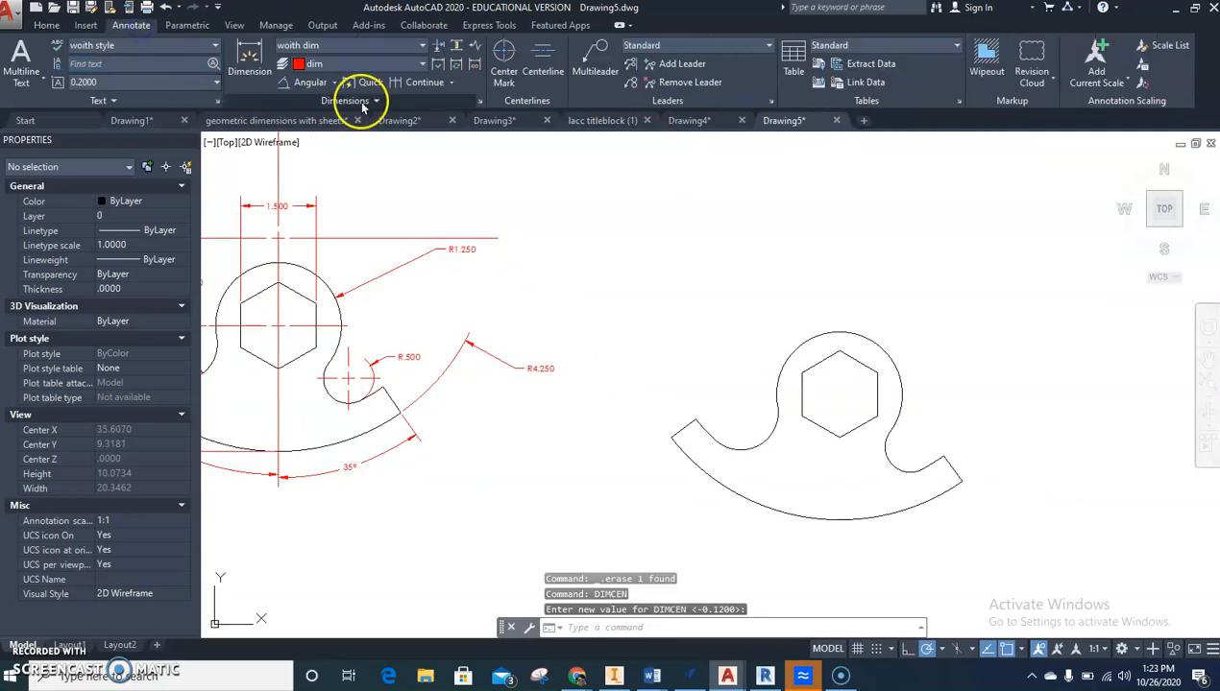
left_click(329, 82)
left_click(334, 82)
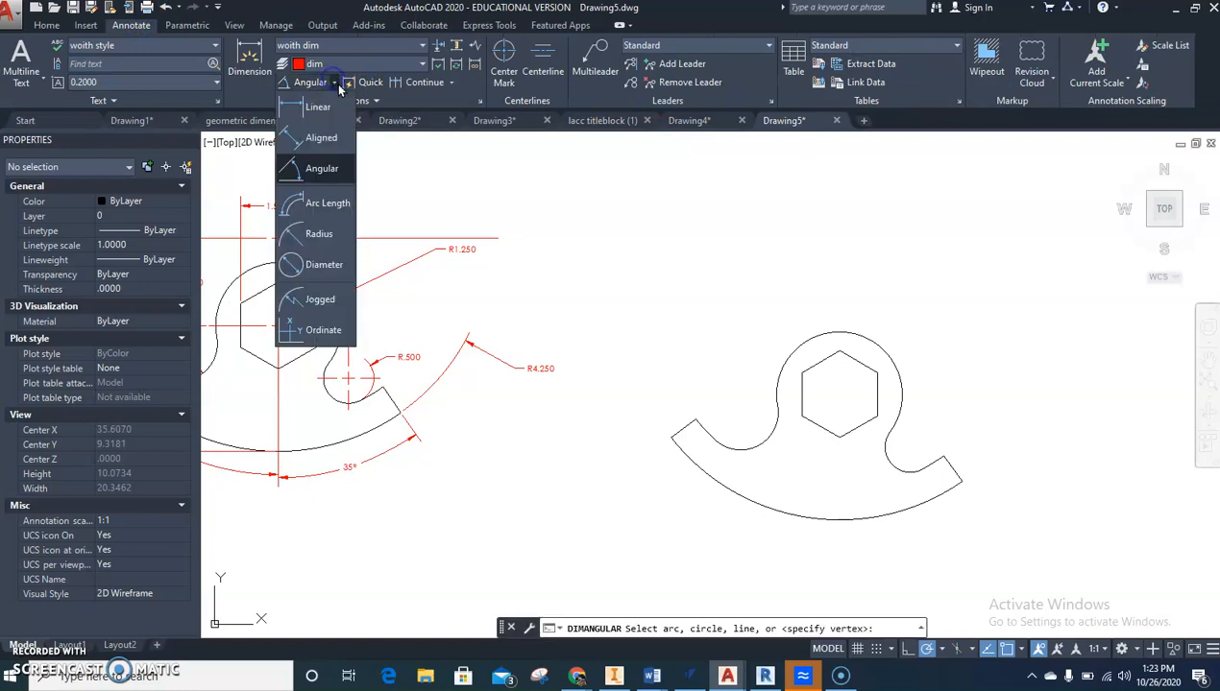
left_click(320, 233)
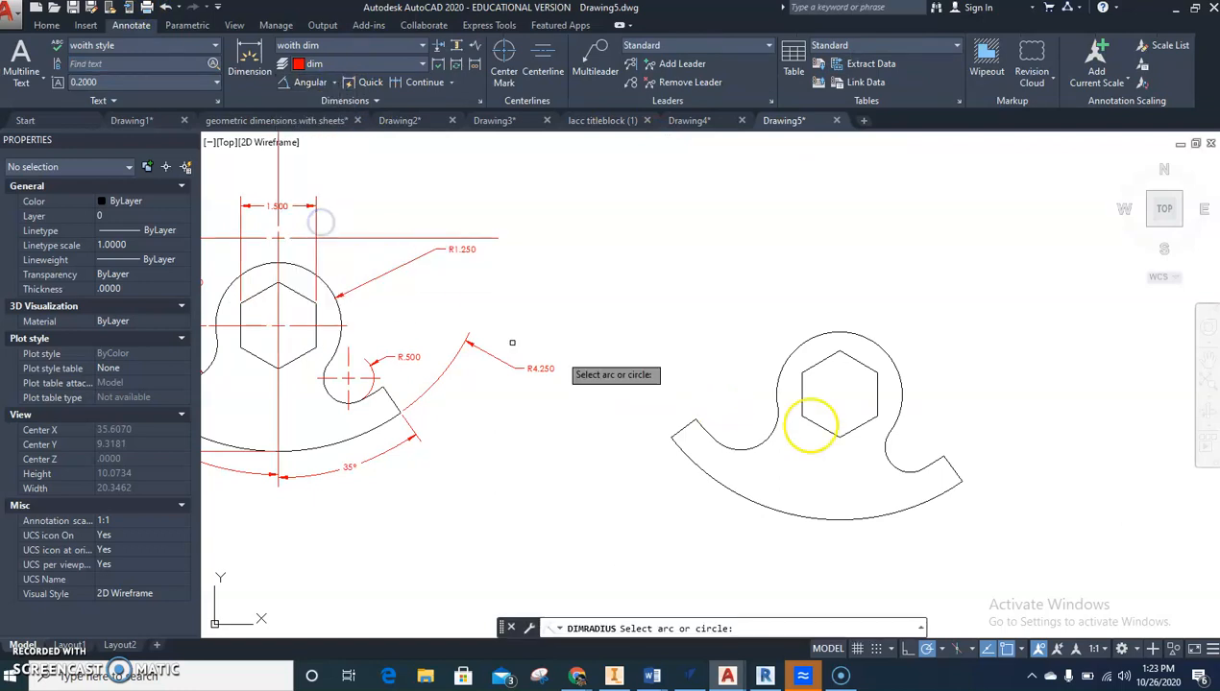
left_click(919, 500)
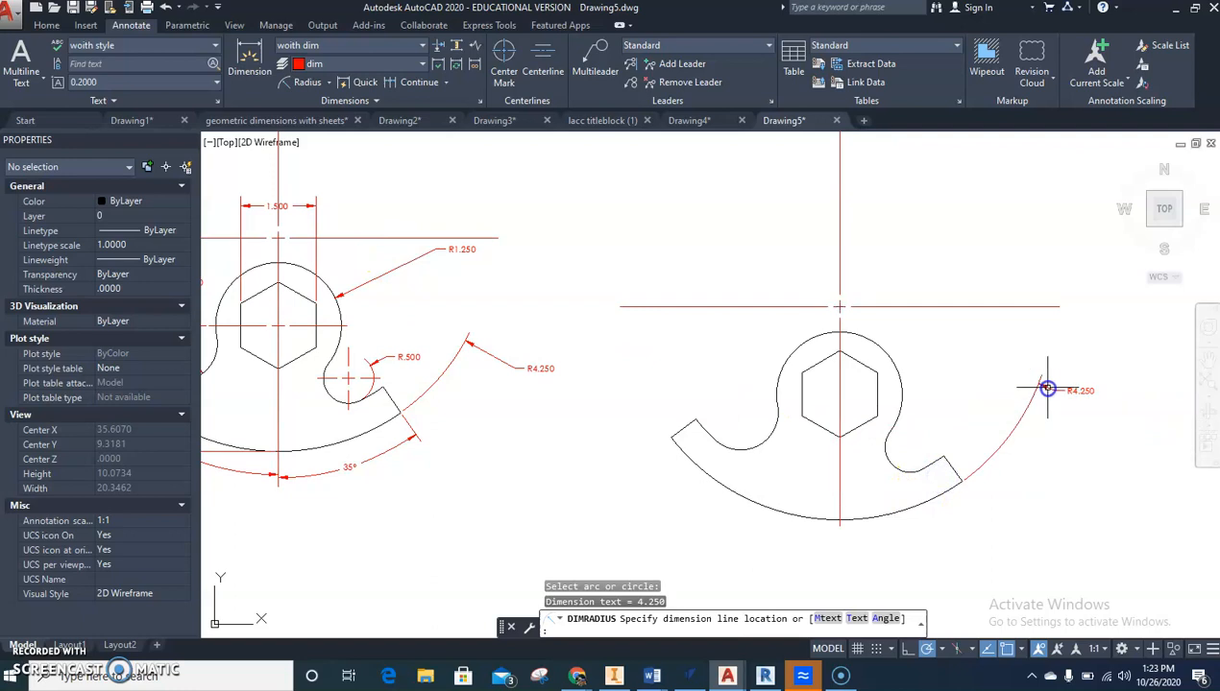
left_click(1020, 394)
- Add radius dimensions to the inner arc beside the right end and to the round top around the hexagon
left_click(288, 82)
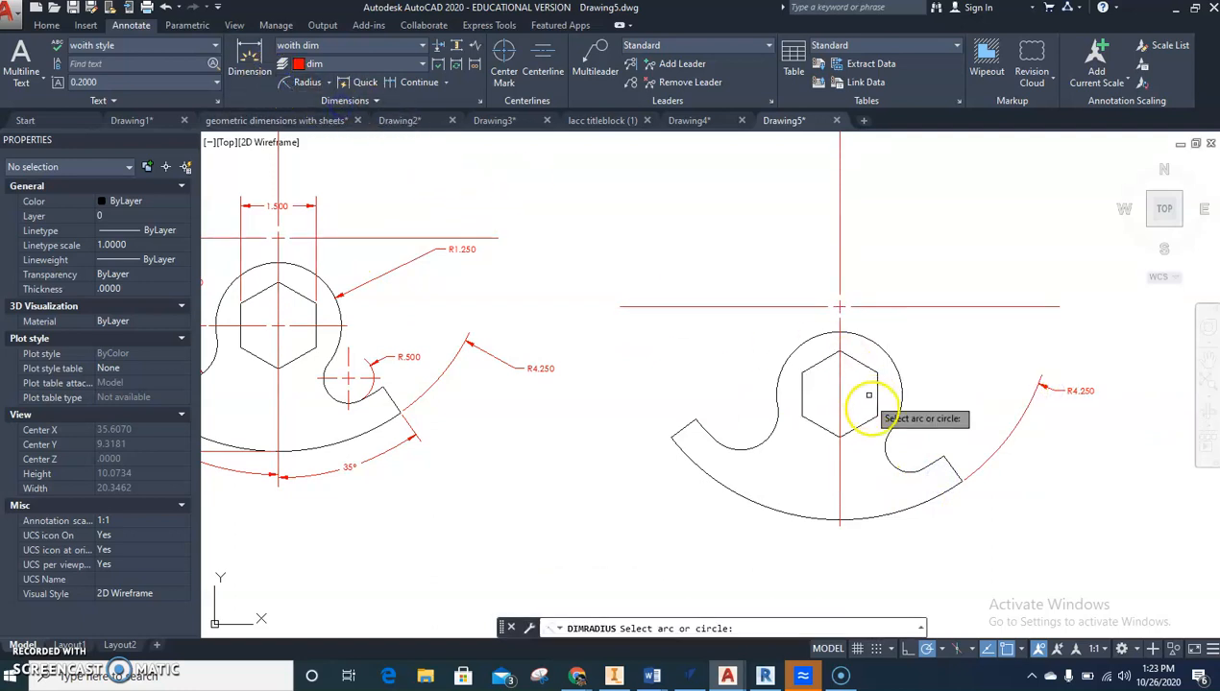
left_click(931, 463)
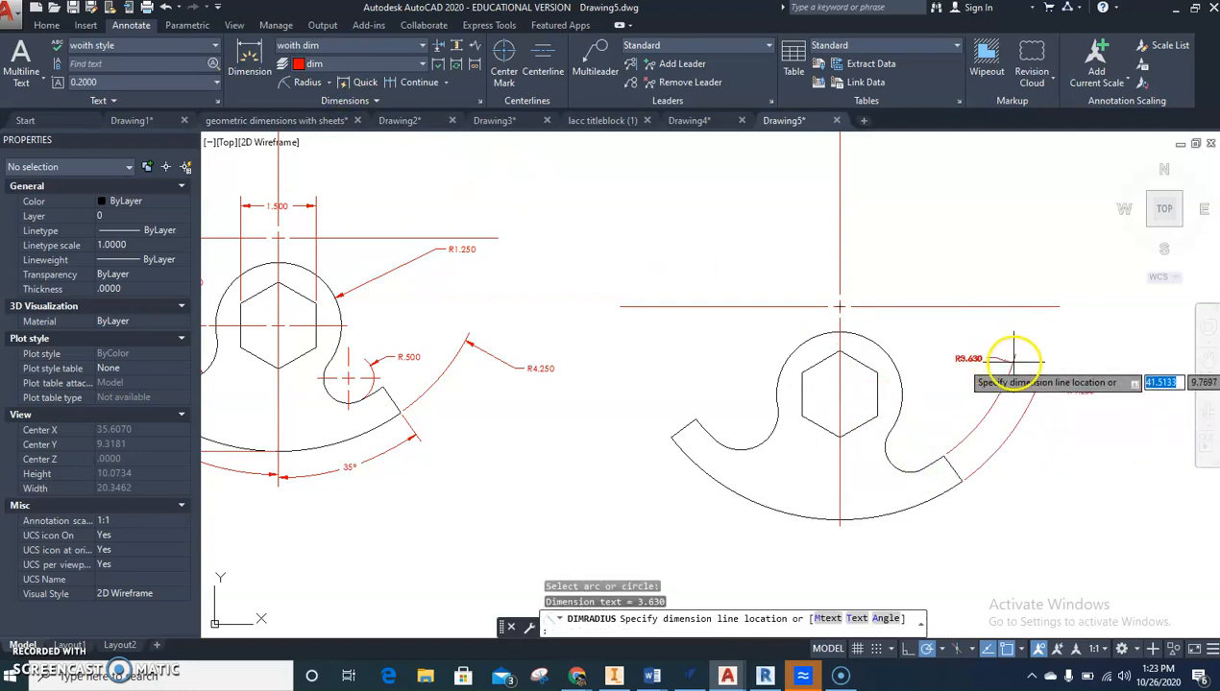
left_click(1047, 357)
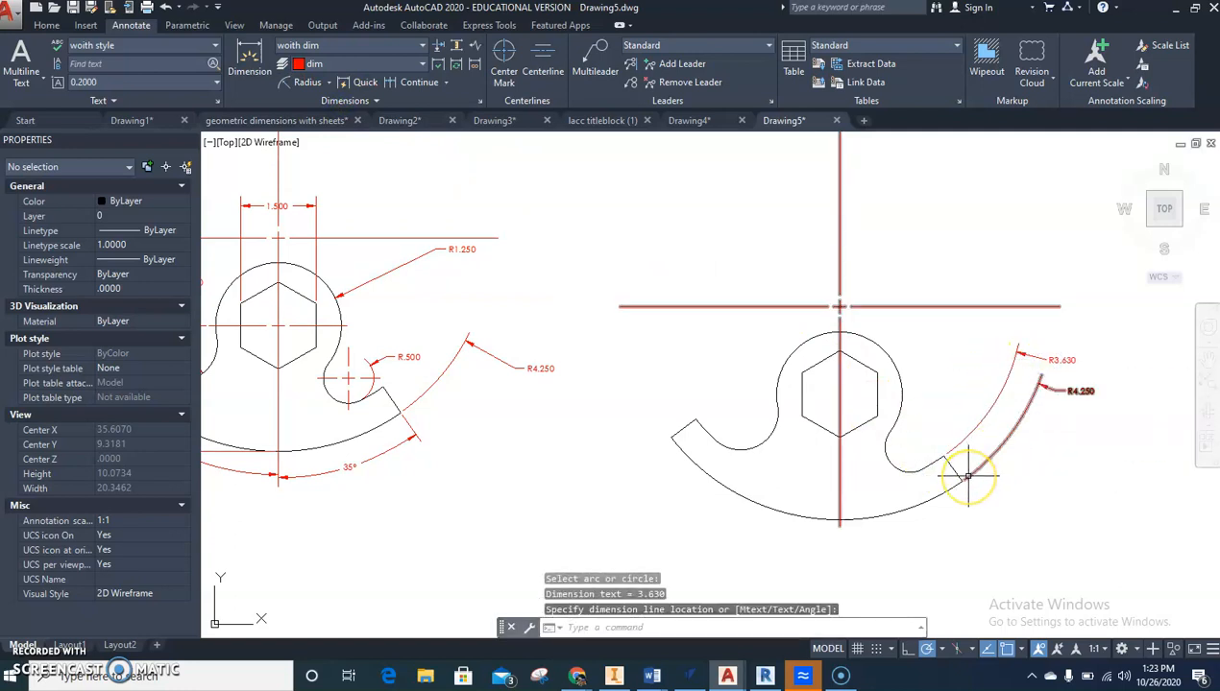
left_click(302, 84)
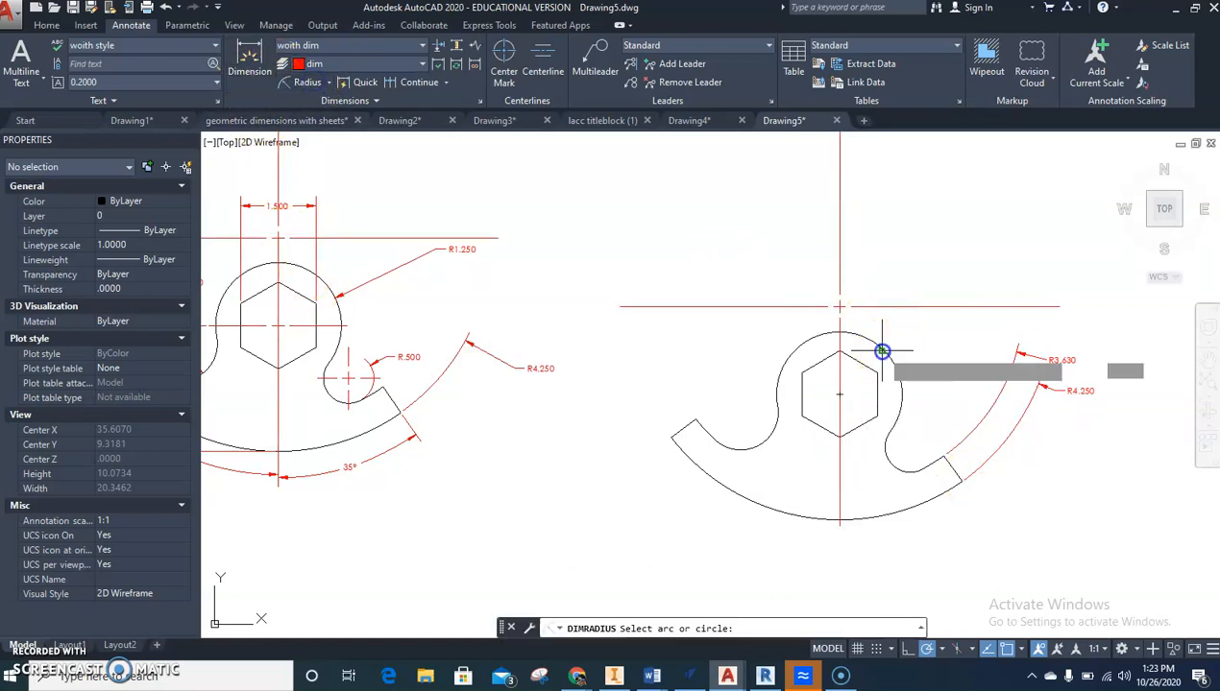
left_click(881, 351)
left_click(927, 322)
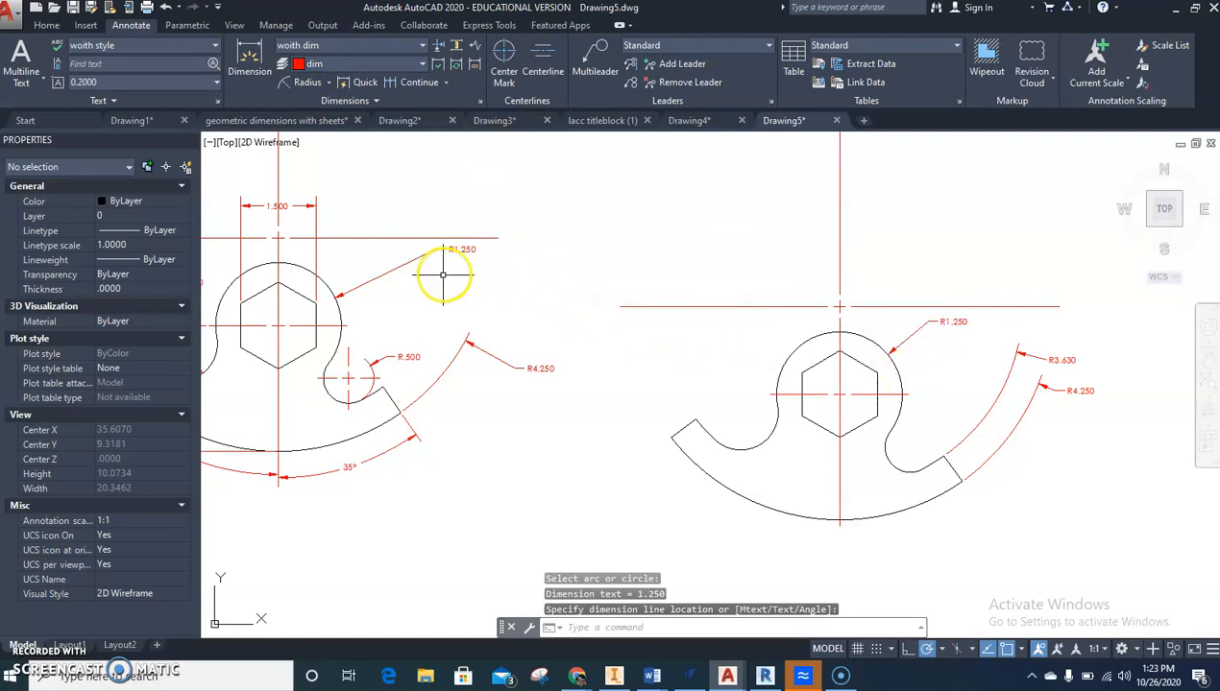
- Add a horizontal linear dimension across the flats of the hexagon, placed just above the round top
left_click(330, 84)
left_click(313, 105)
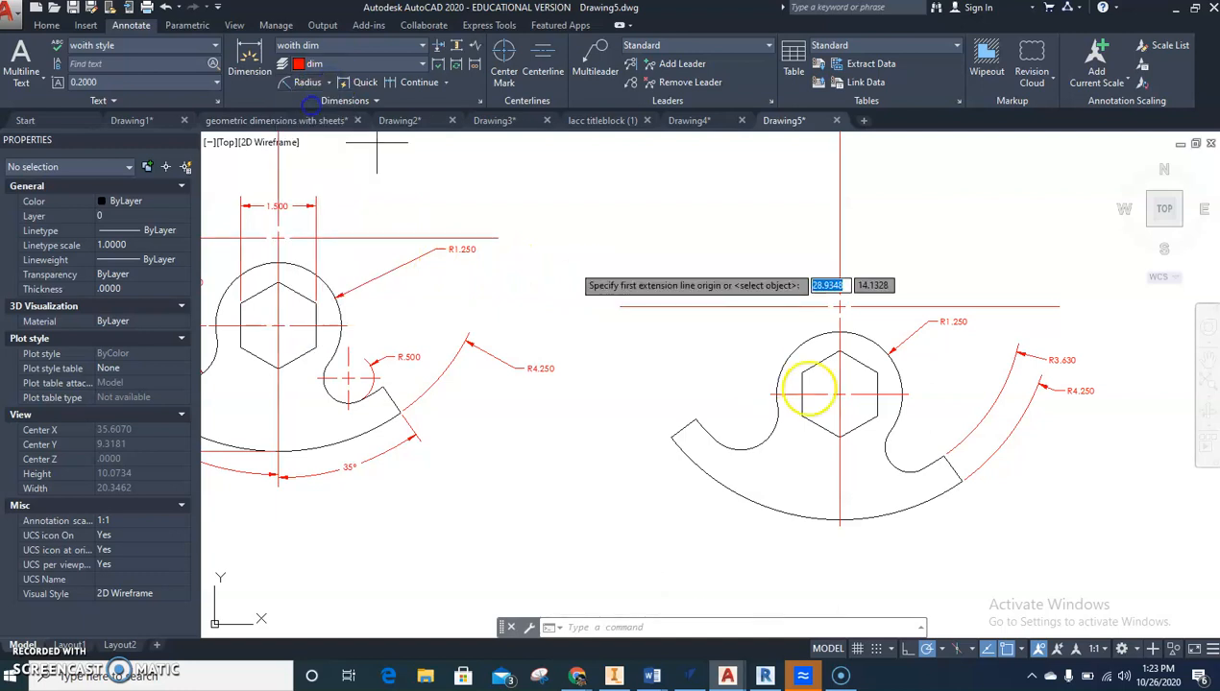
left_click(804, 375)
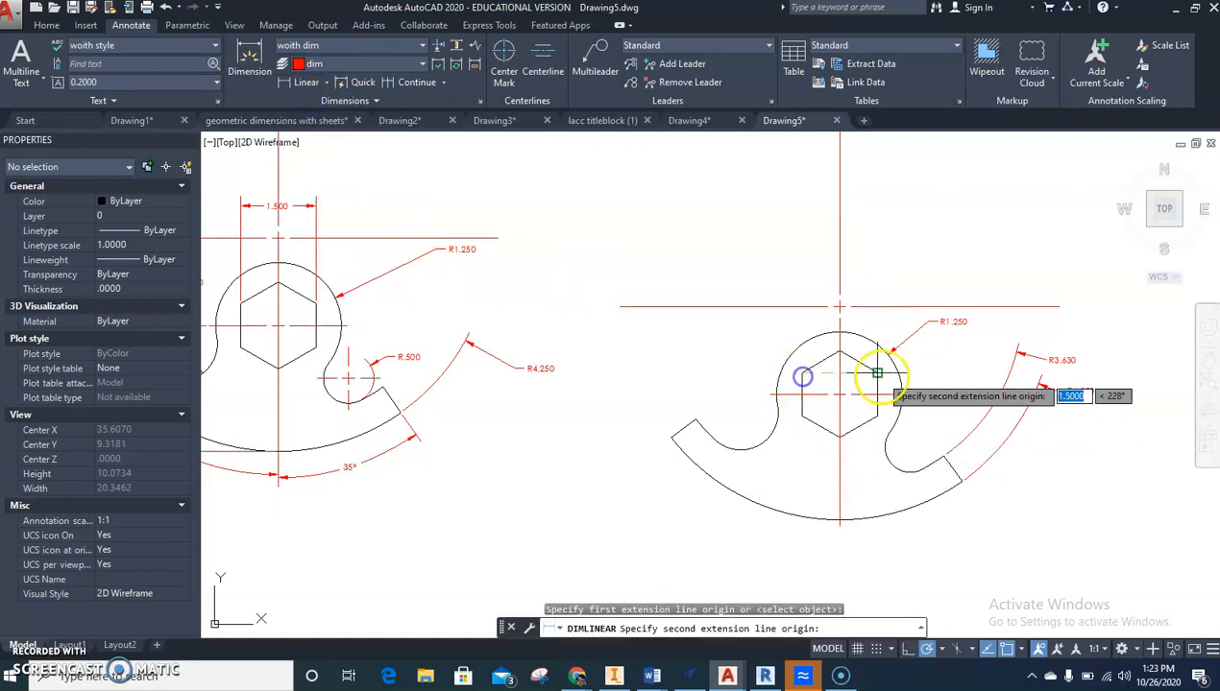
left_click(875, 373)
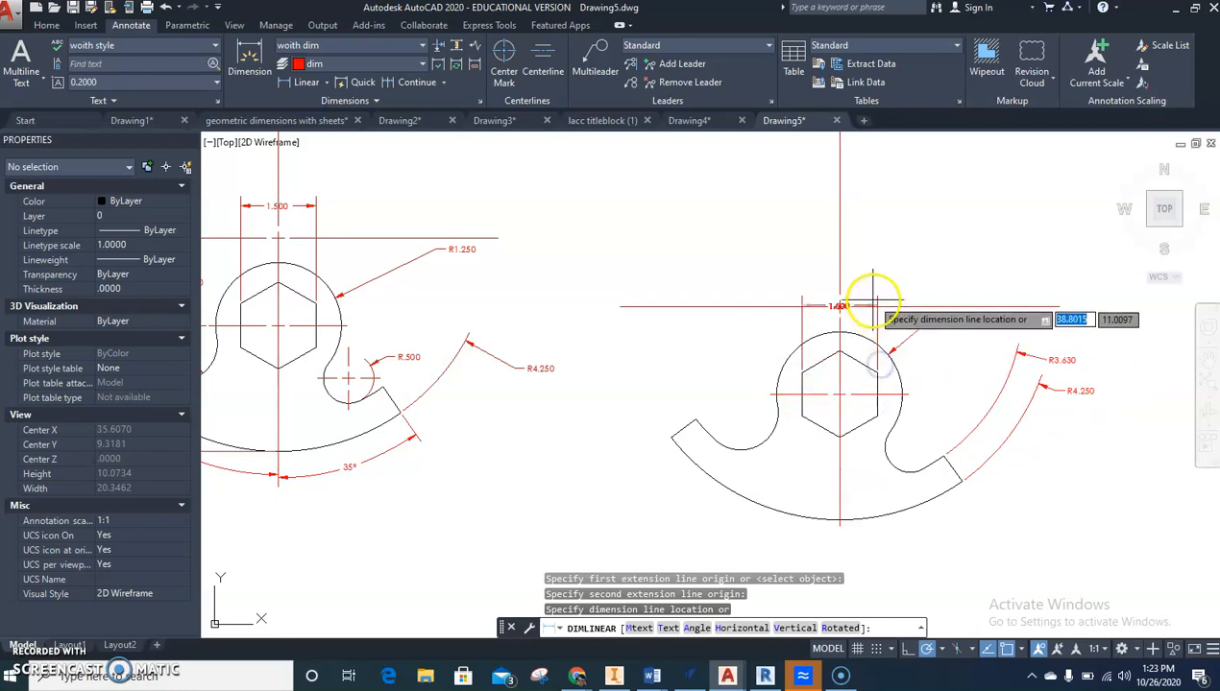
left_click(871, 322)
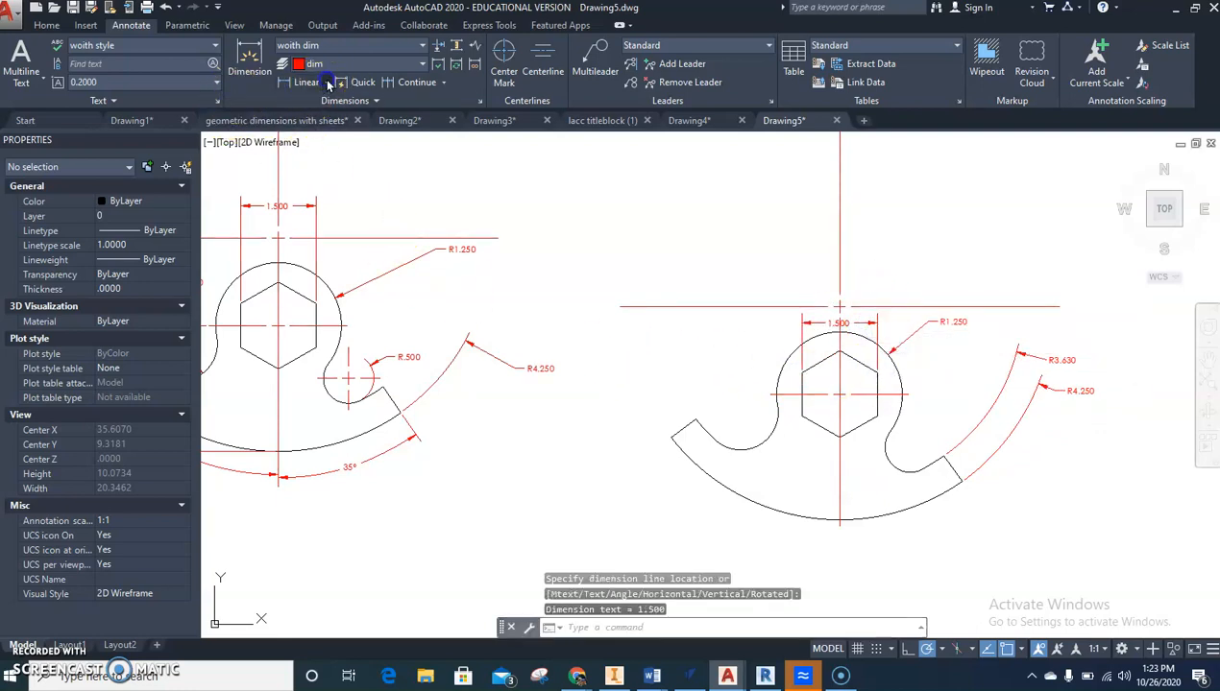
- Add radius dimensions to the small tangent arcs on the right and left sides of the plate
left_click(327, 83)
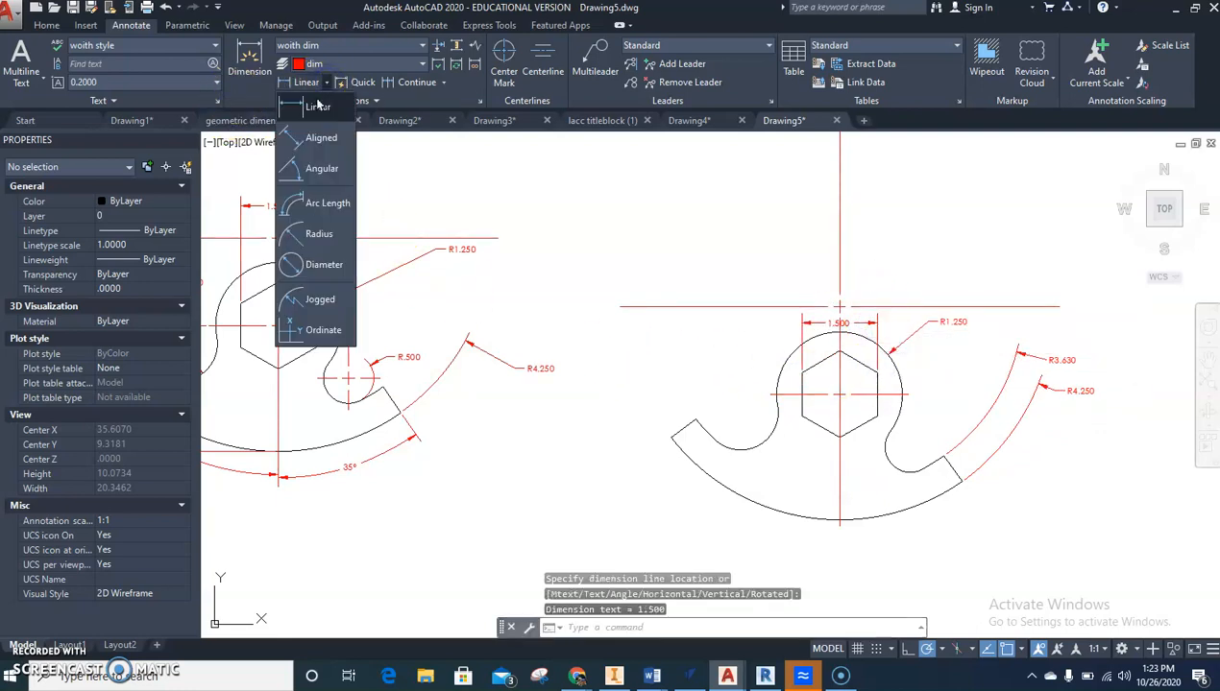
left_click(324, 233)
left_click(896, 465)
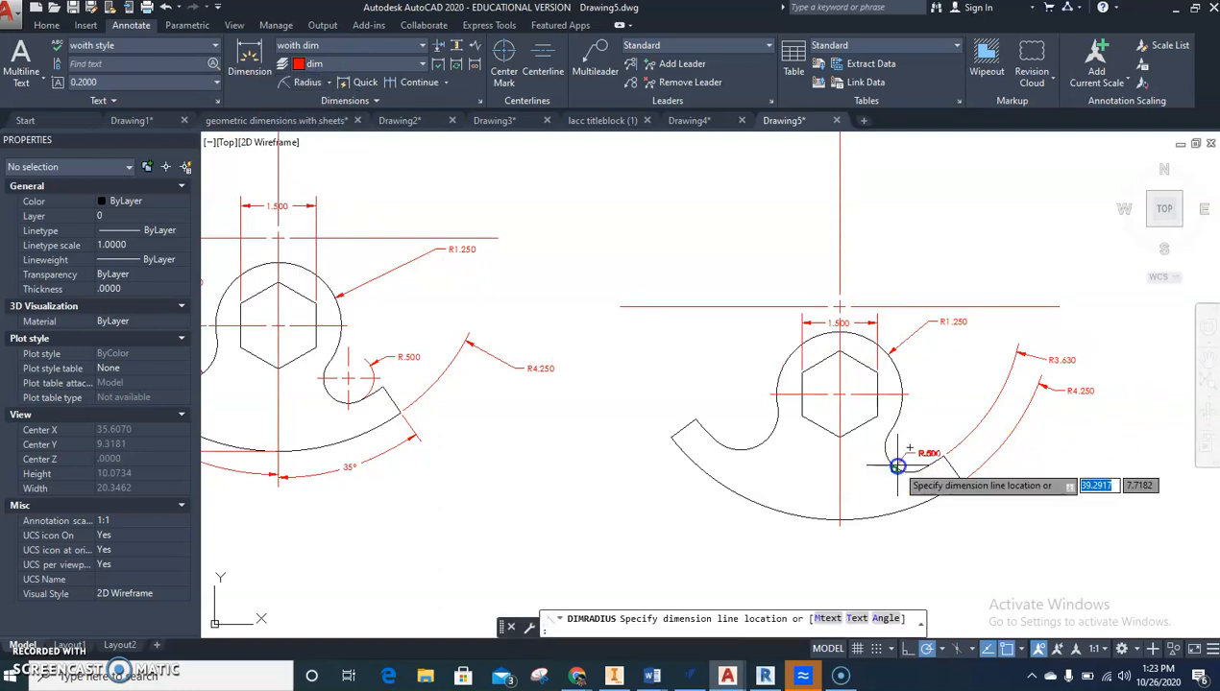
left_click(930, 428)
key("Return")
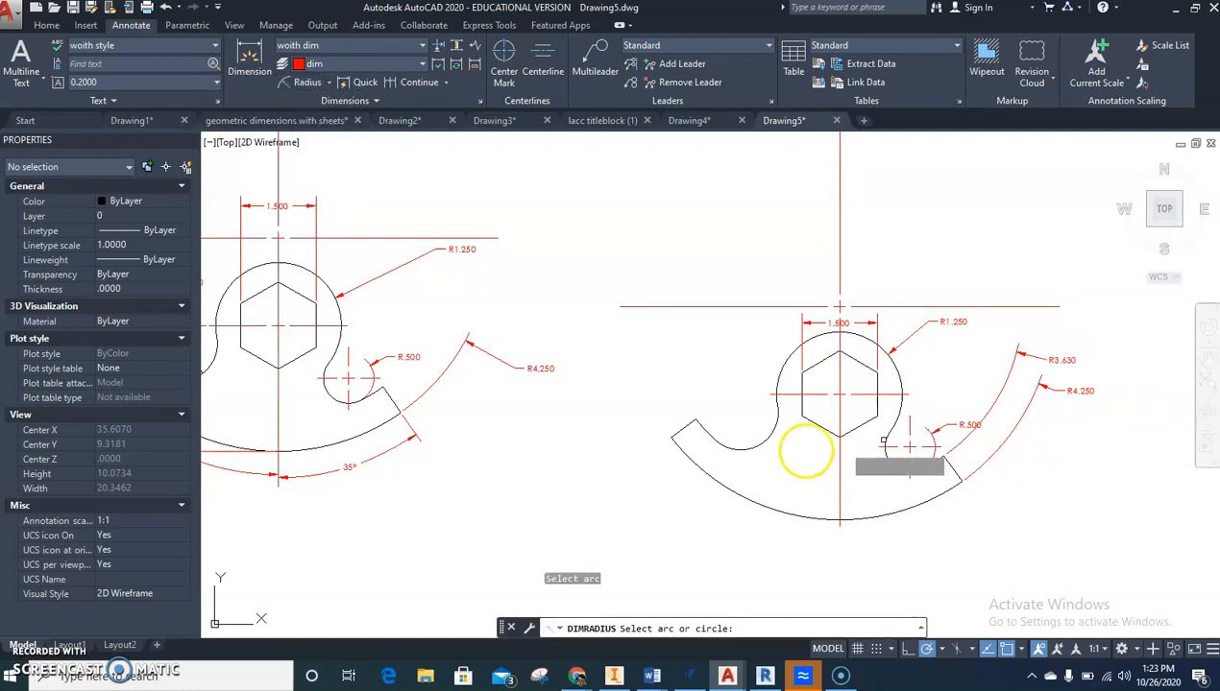
left_click(765, 441)
left_click(746, 415)
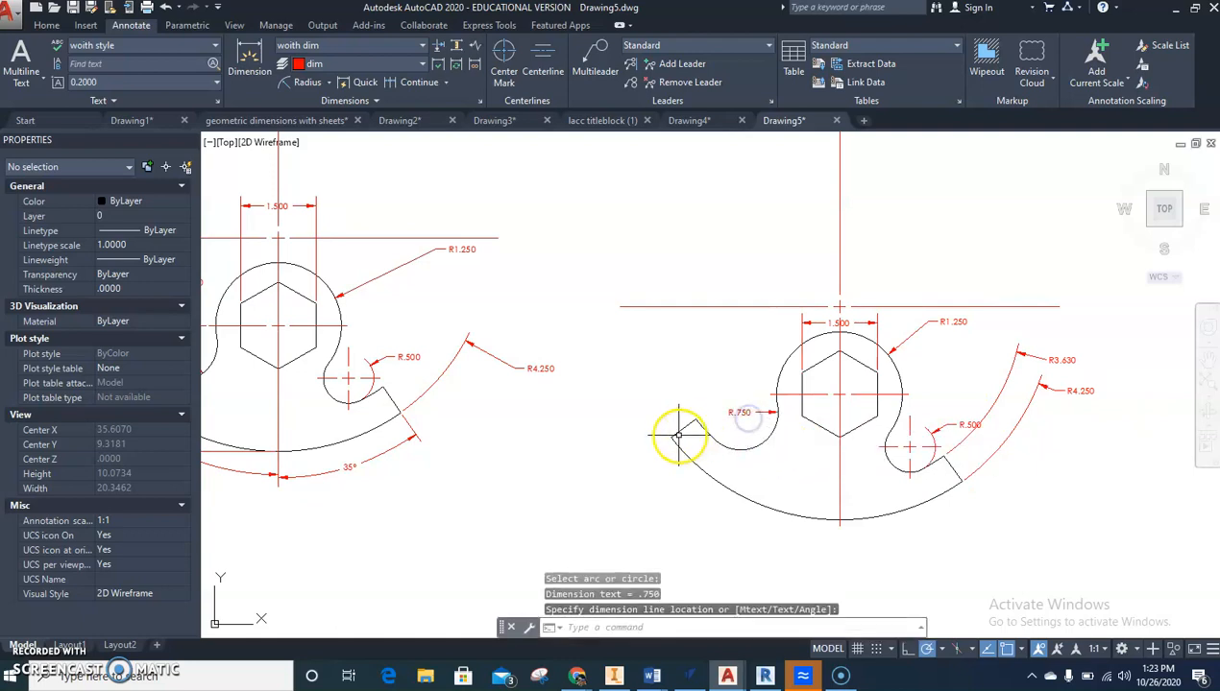
- Add a vertical linear dimension from the lowest point of the outer arc to the hexagon's center, placed left of the plate
middle_click_drag(678, 434, 828, 453)
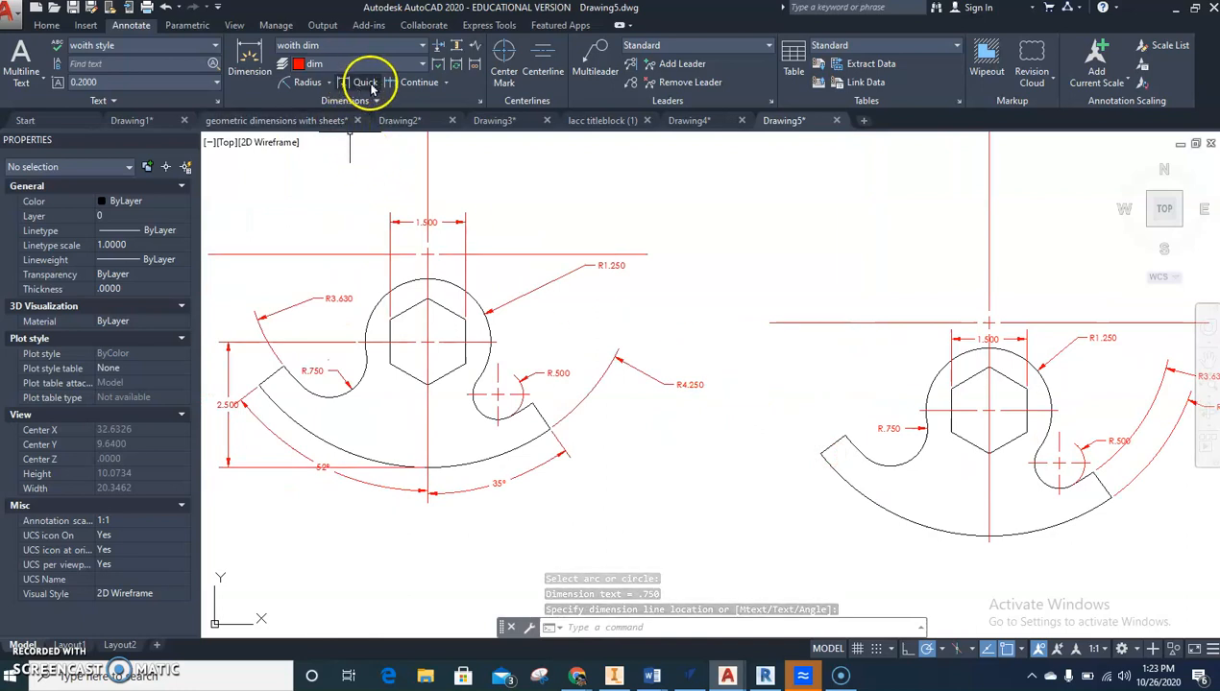
left_click(329, 82)
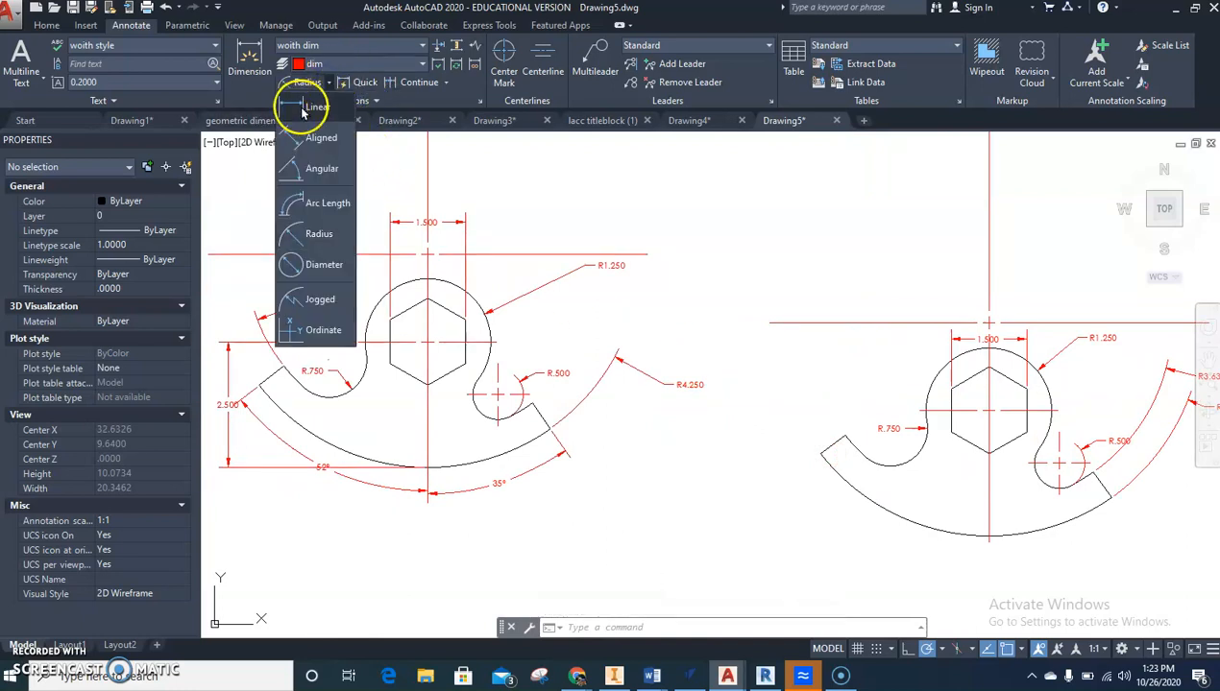
left_click(300, 103)
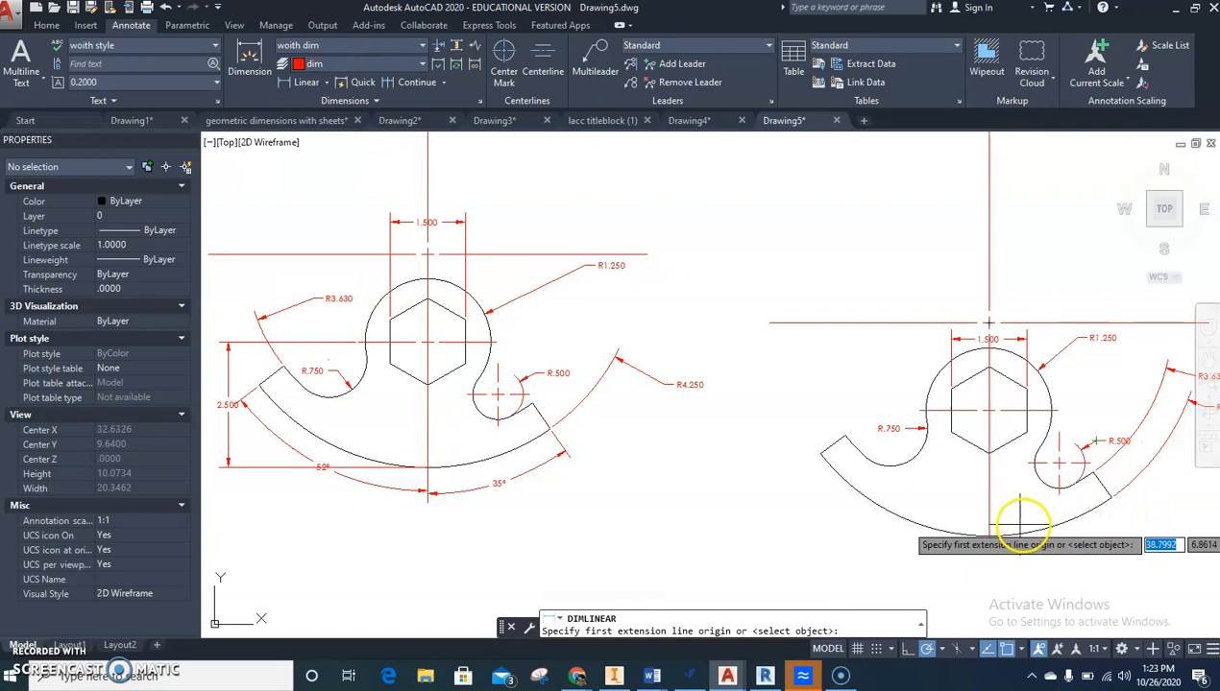
left_click(988, 535)
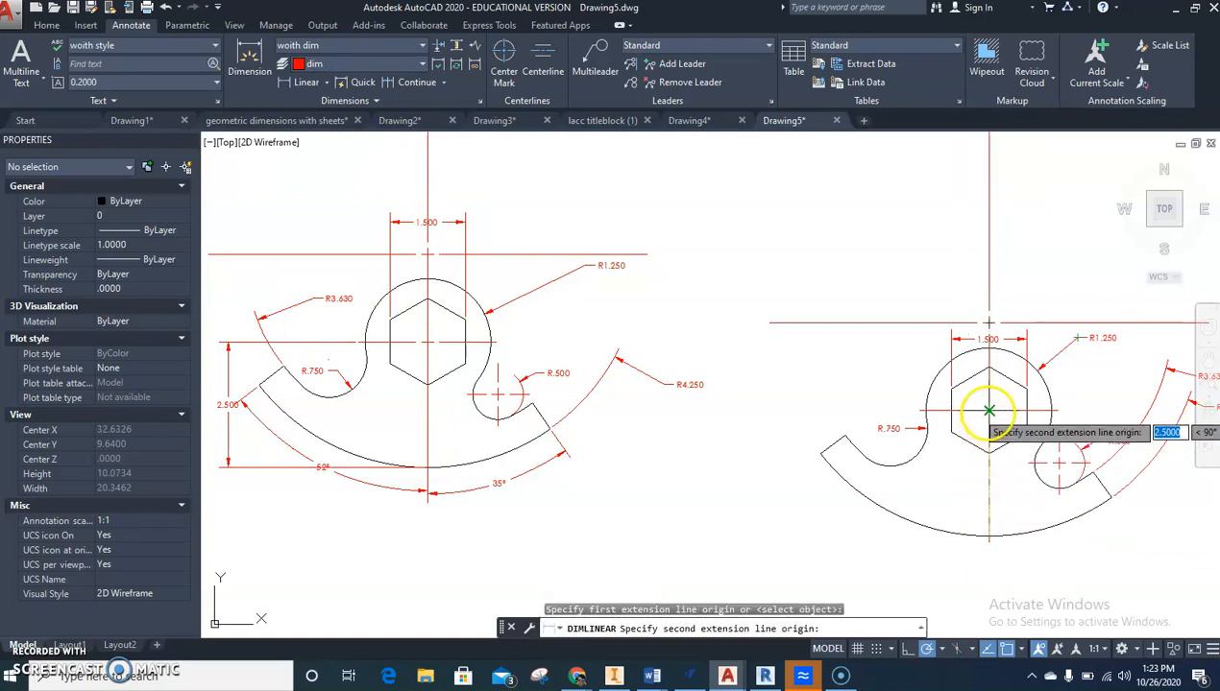
left_click(988, 410)
left_click(708, 410)
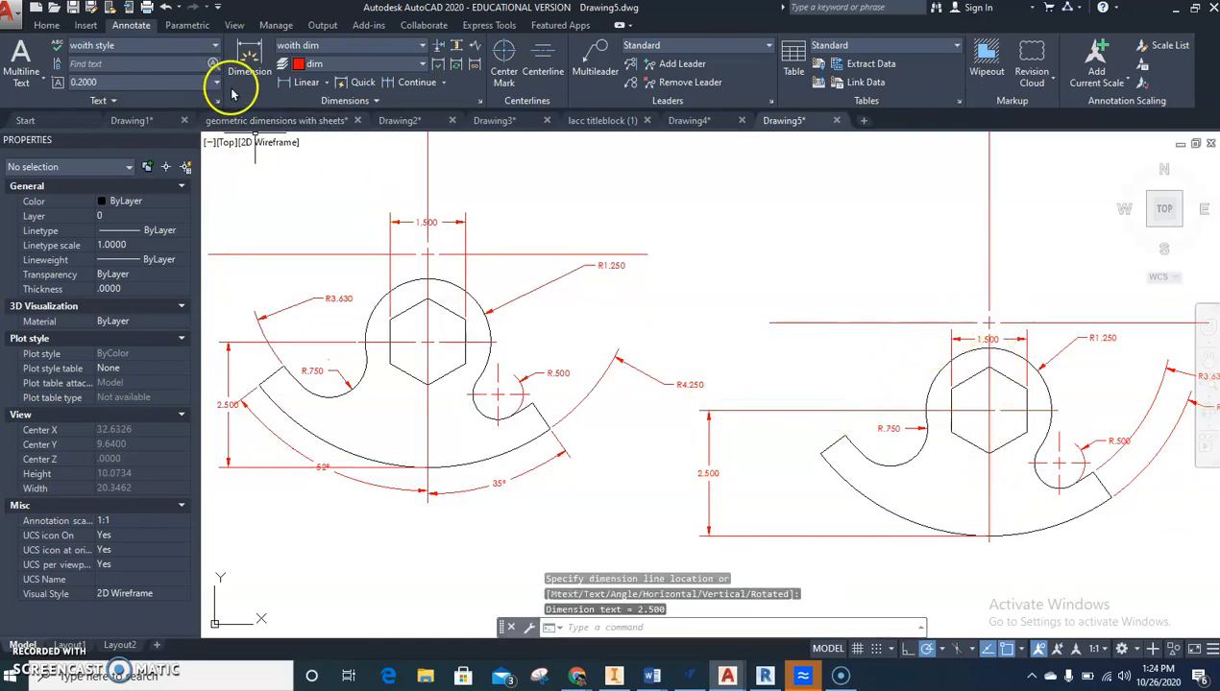
key("Escape")
key("Escape")
key("Escape")
- Make the dim layer current and draw a vertical line from the upper centerline intersection down to the lowest point of the new plate's outer arc
left_click(47, 25)
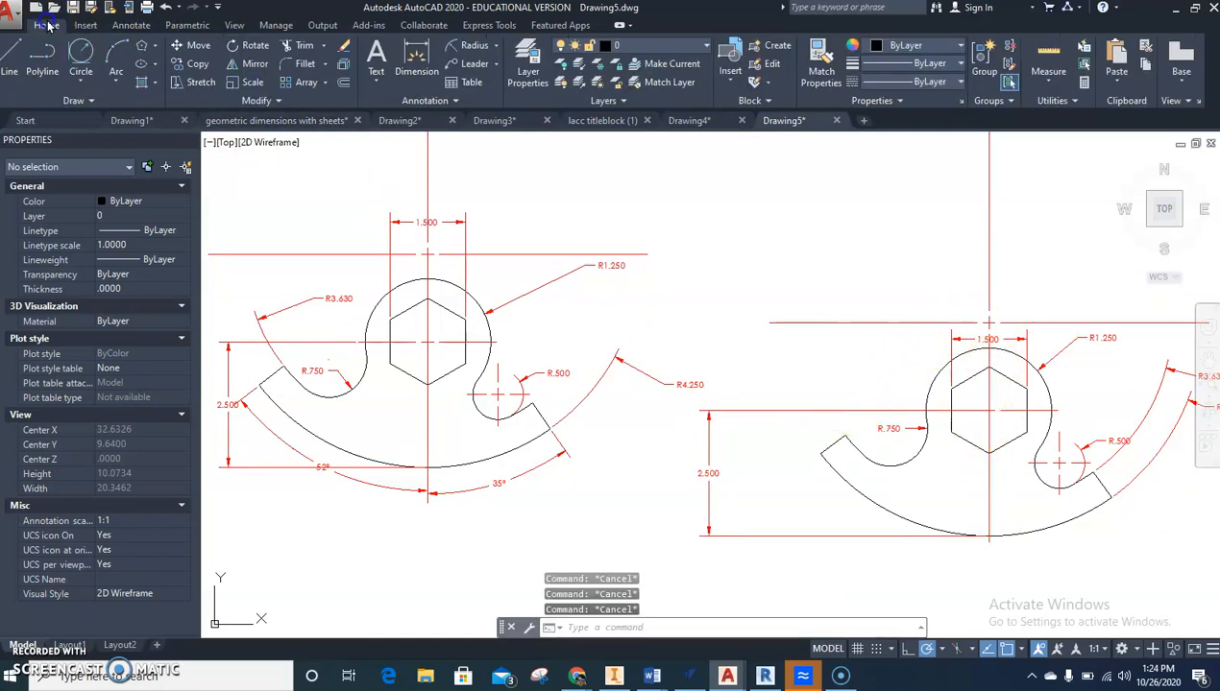
left_click(638, 48)
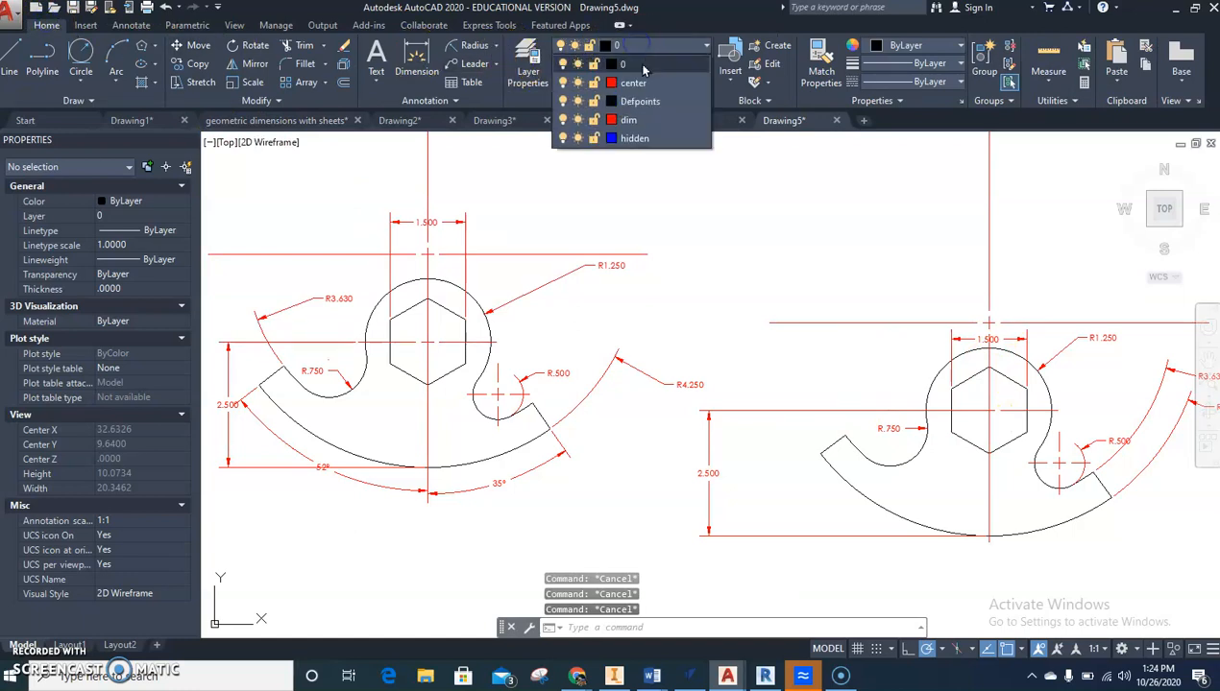
left_click(634, 115)
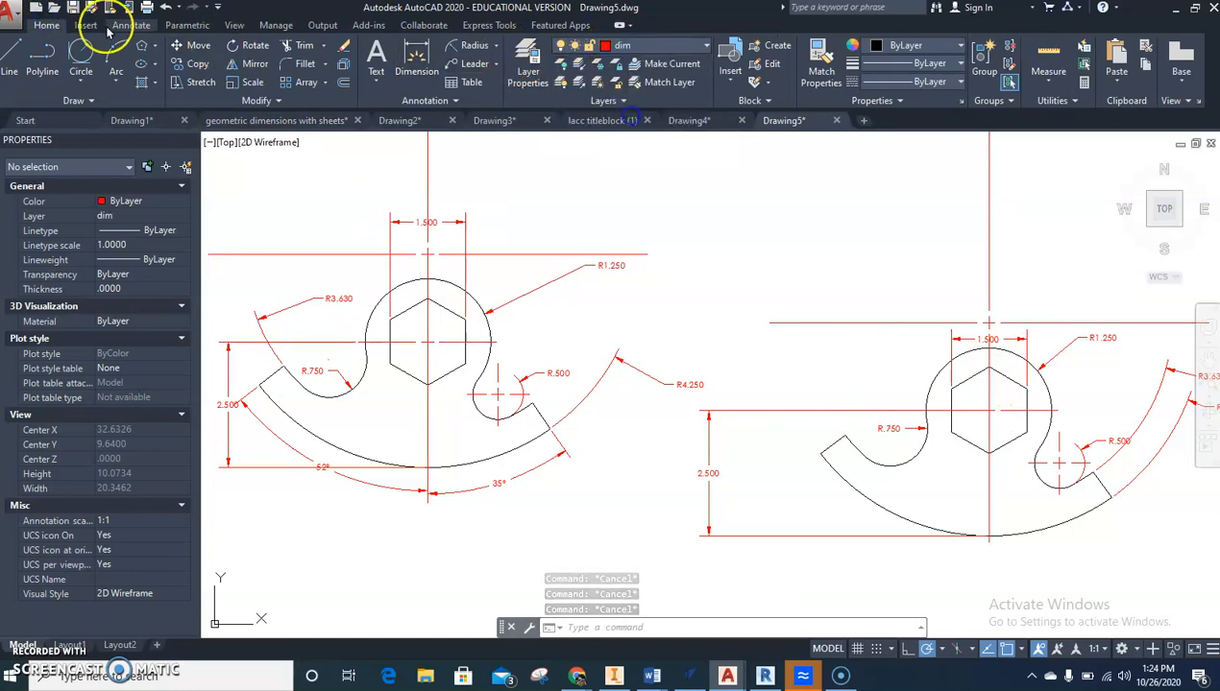
left_click(11, 53)
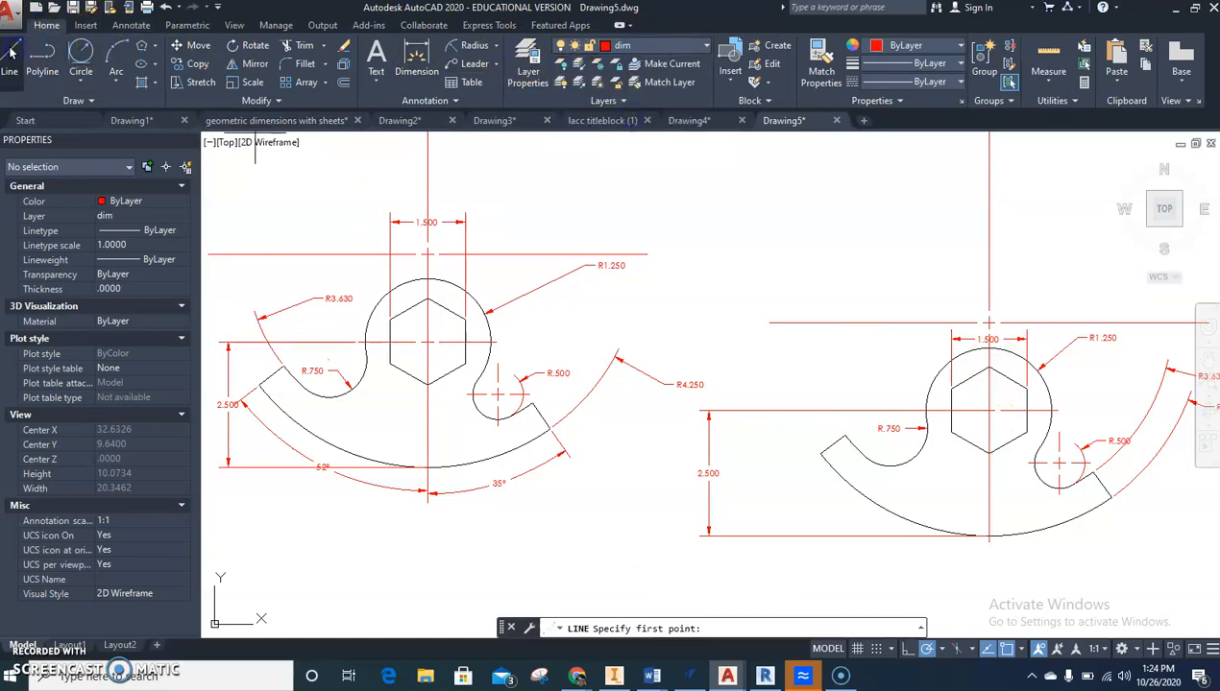
left_click(988, 323)
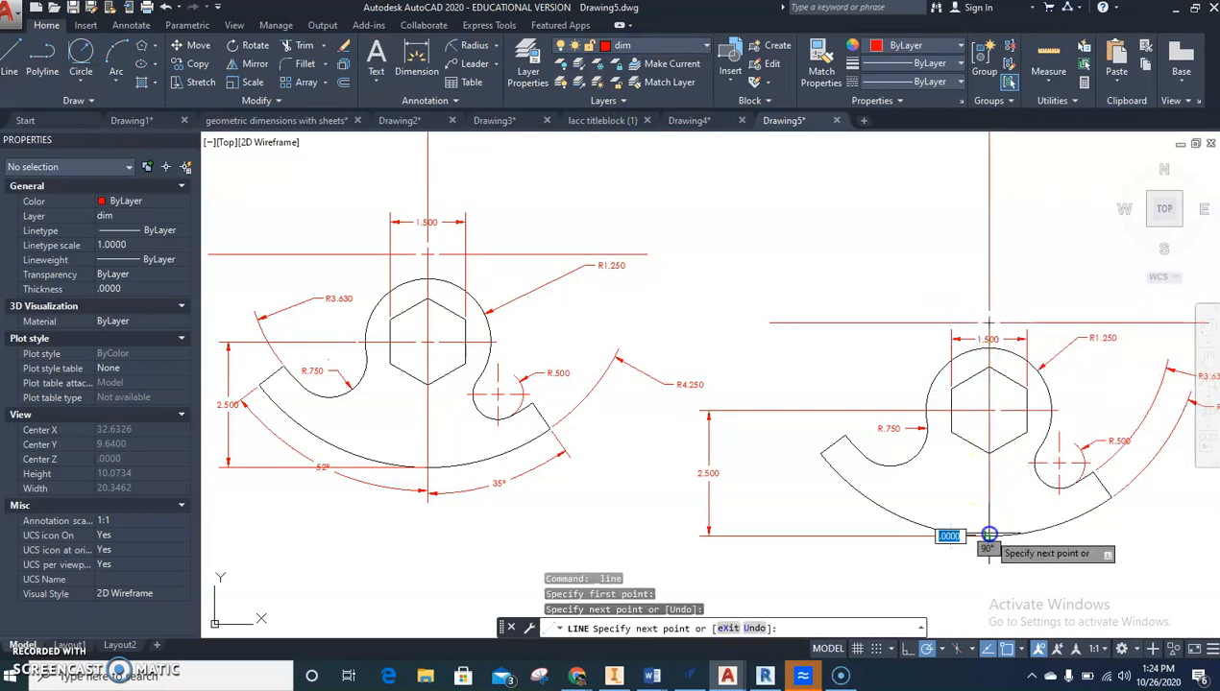
key("Escape")
key("Escape")
key("Escape")
key("Escape")
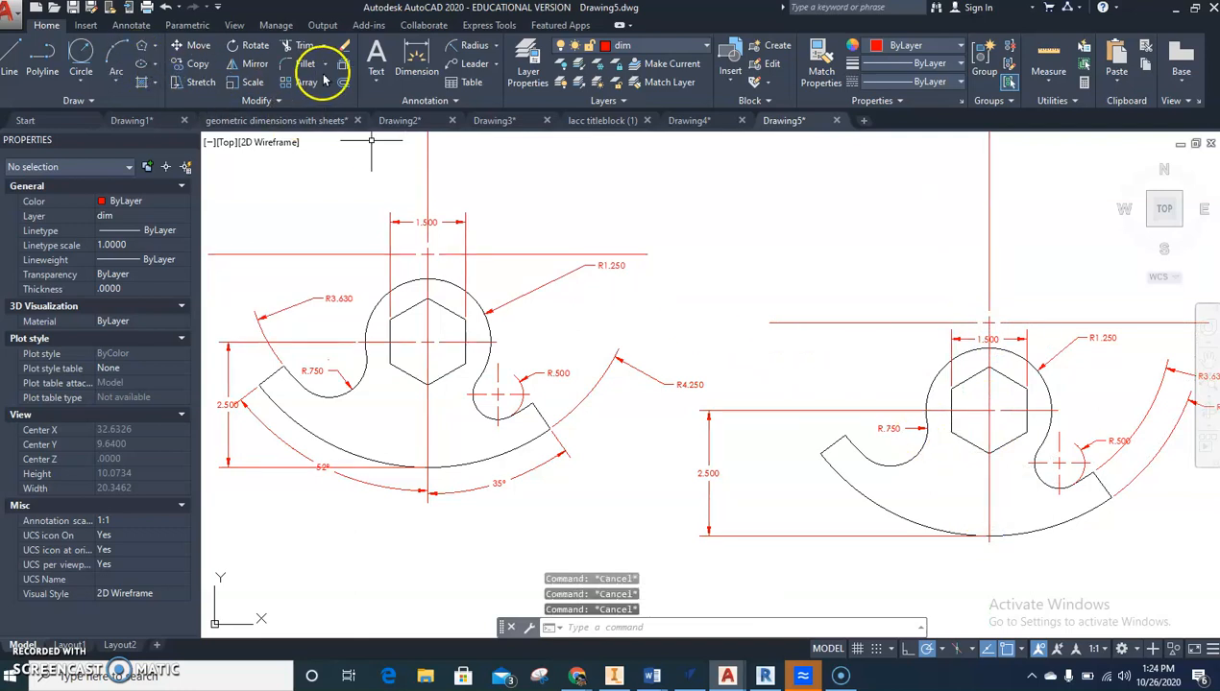
- Add an angular dimension between the plate's left end edge and the vertical centerline, placed below the outer arc
left_click(132, 26)
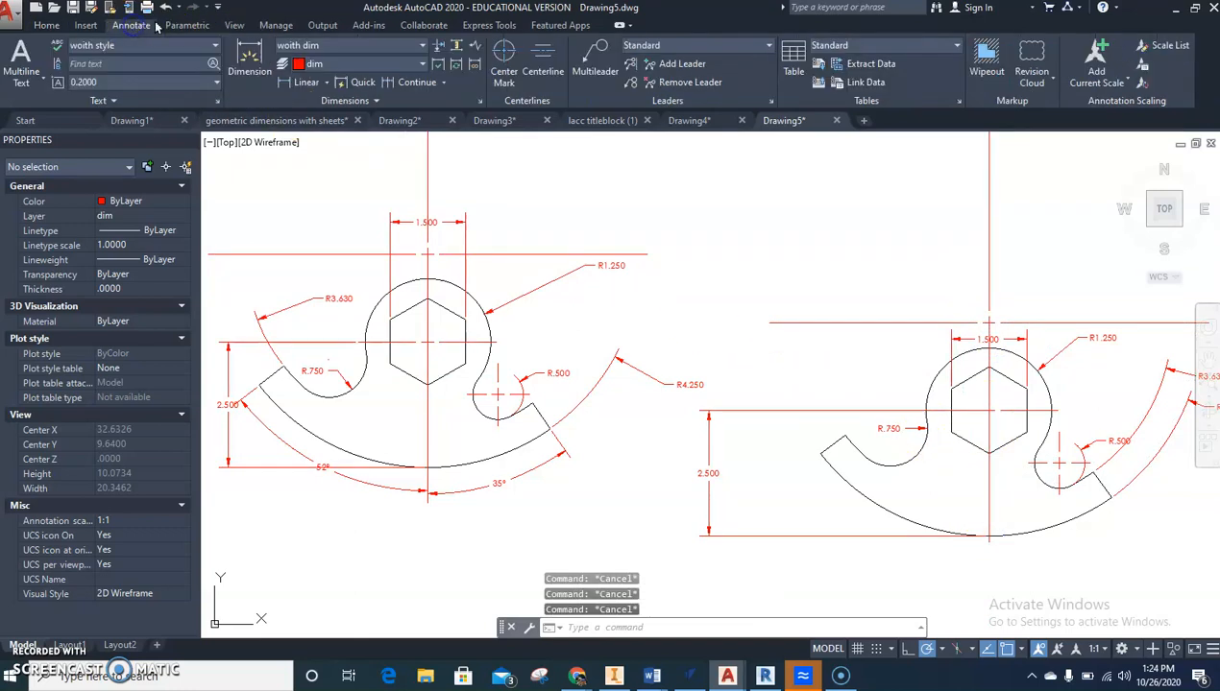
left_click(327, 84)
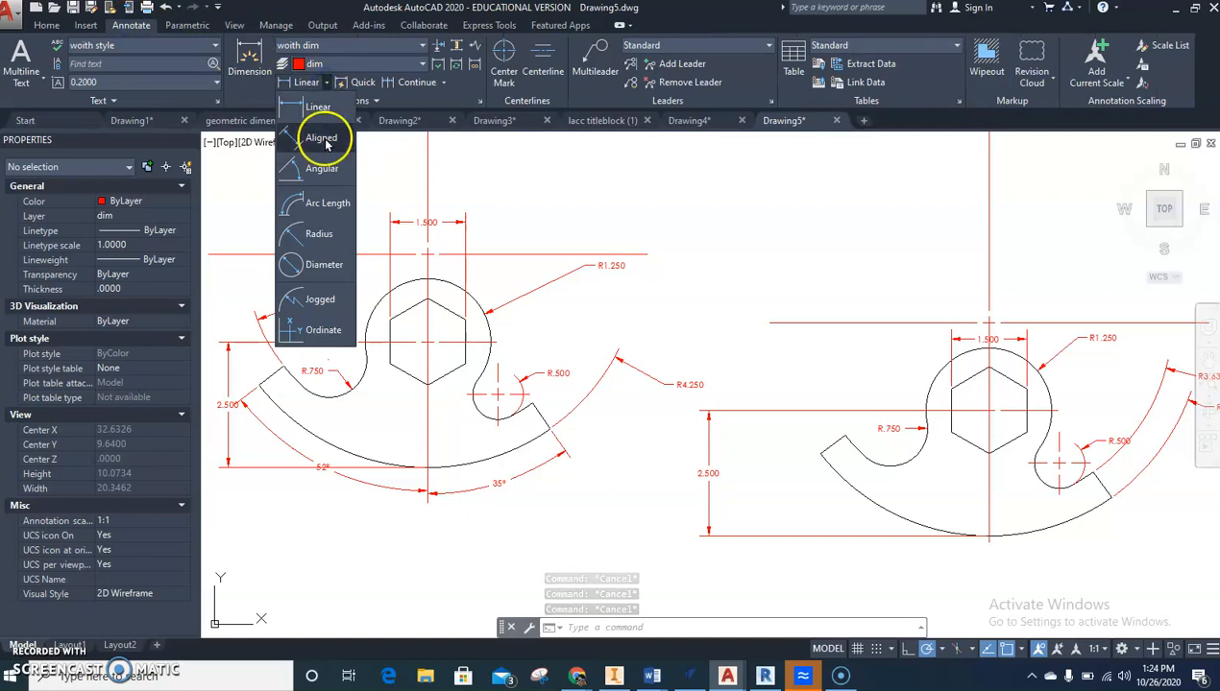
left_click(320, 168)
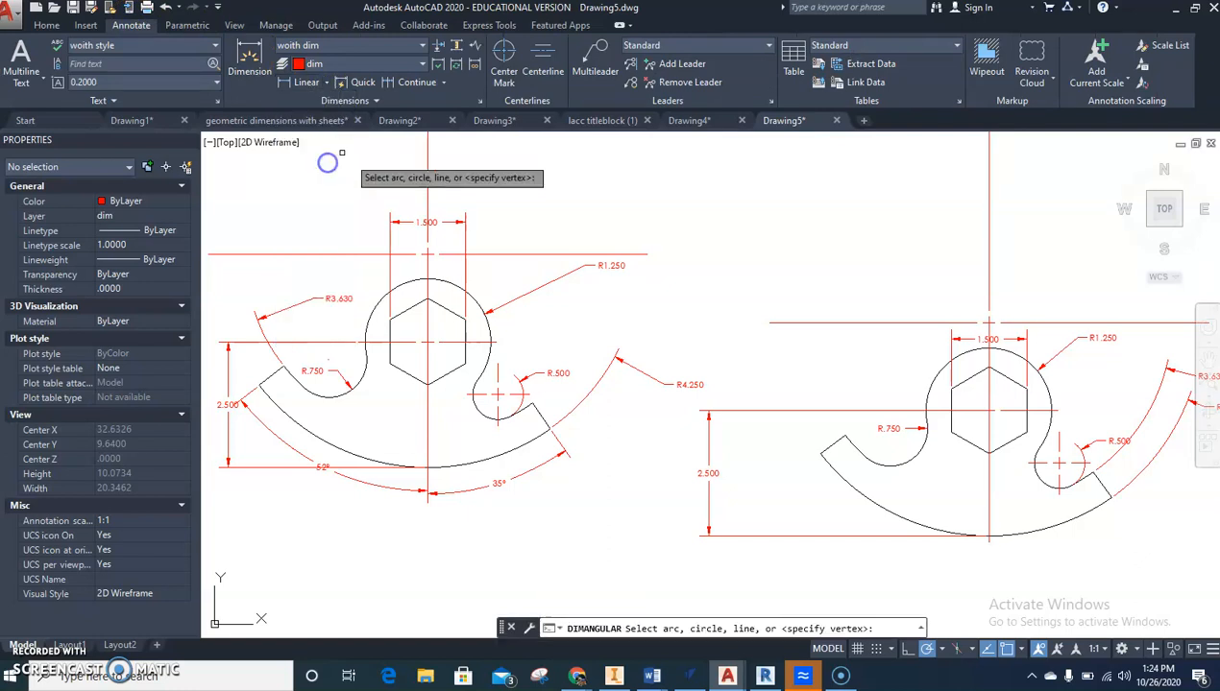
left_click(835, 445)
left_click(987, 469)
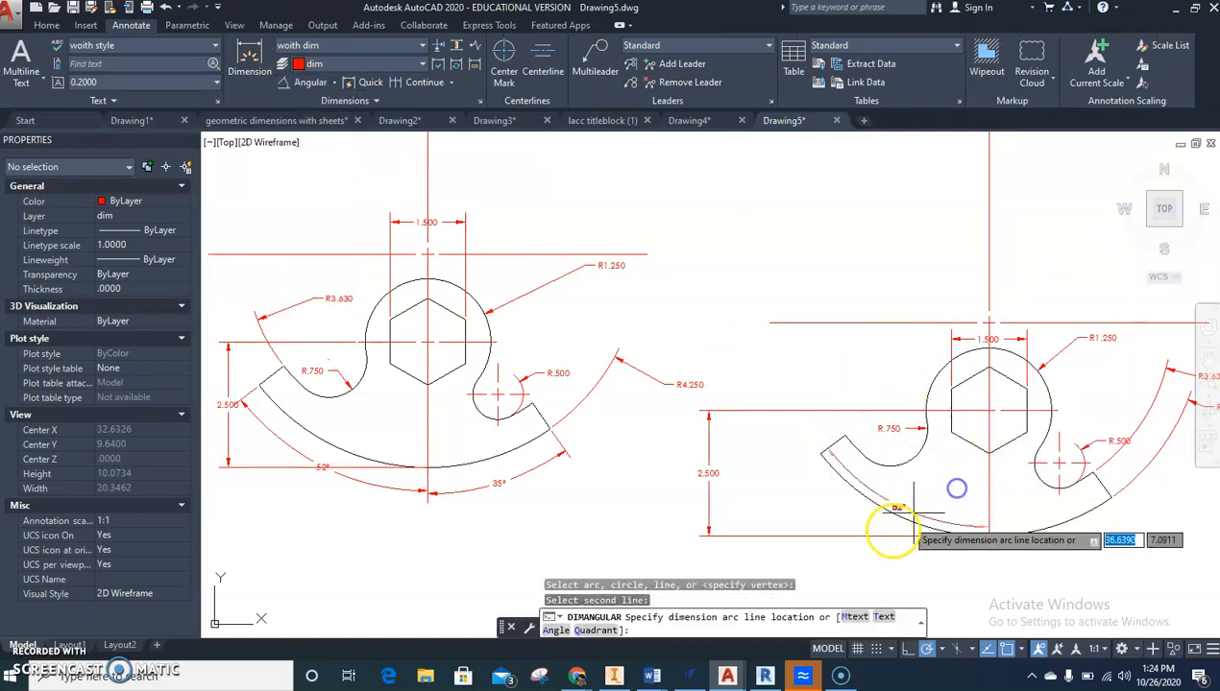
left_click(849, 561)
- Add an angular dimension between the vertical centerline and the plate's right end edge, placed below the outer arc
key("Return")
mouse_move(988, 534)
middle_mouse_down()
mouse_move(820, 476)
mouse_move(716, 480)
middle_mouse_up()
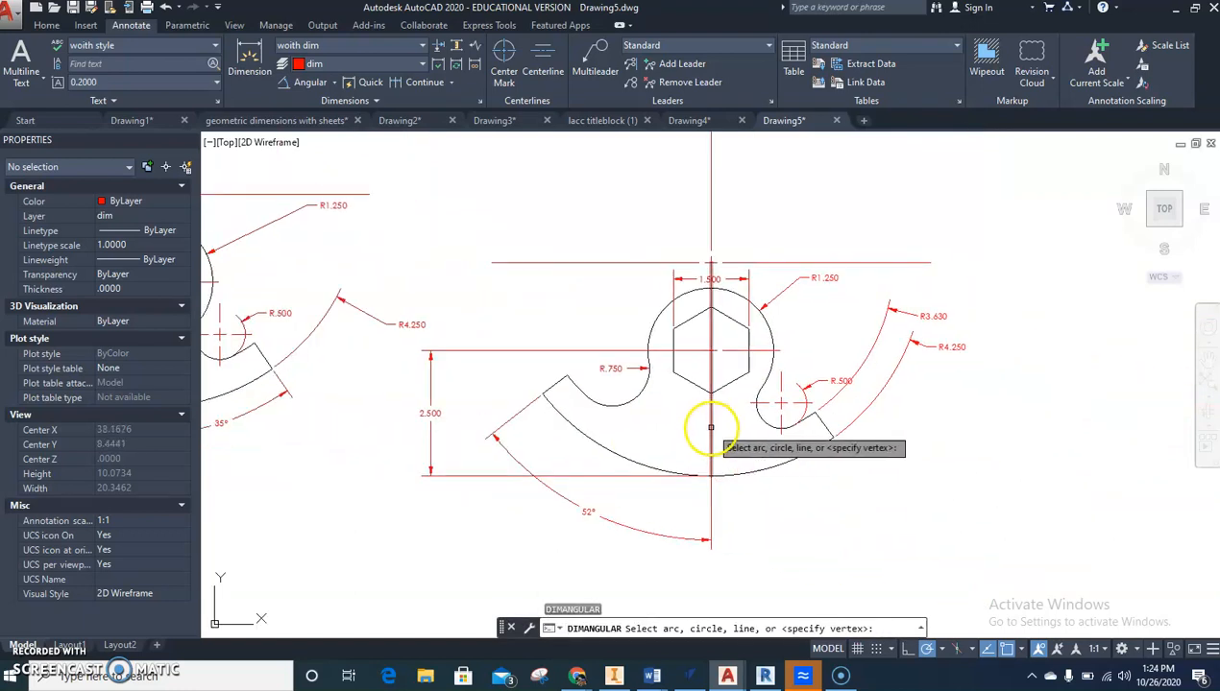
left_click(711, 428)
left_click(823, 429)
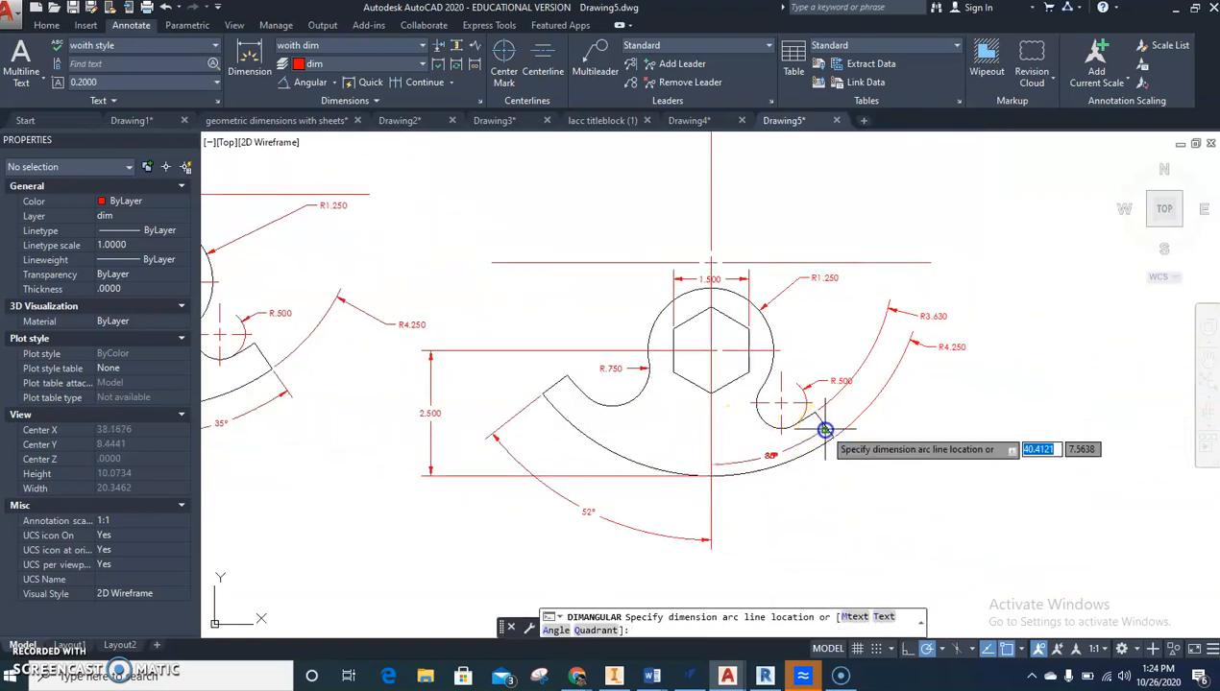
left_click(816, 518)
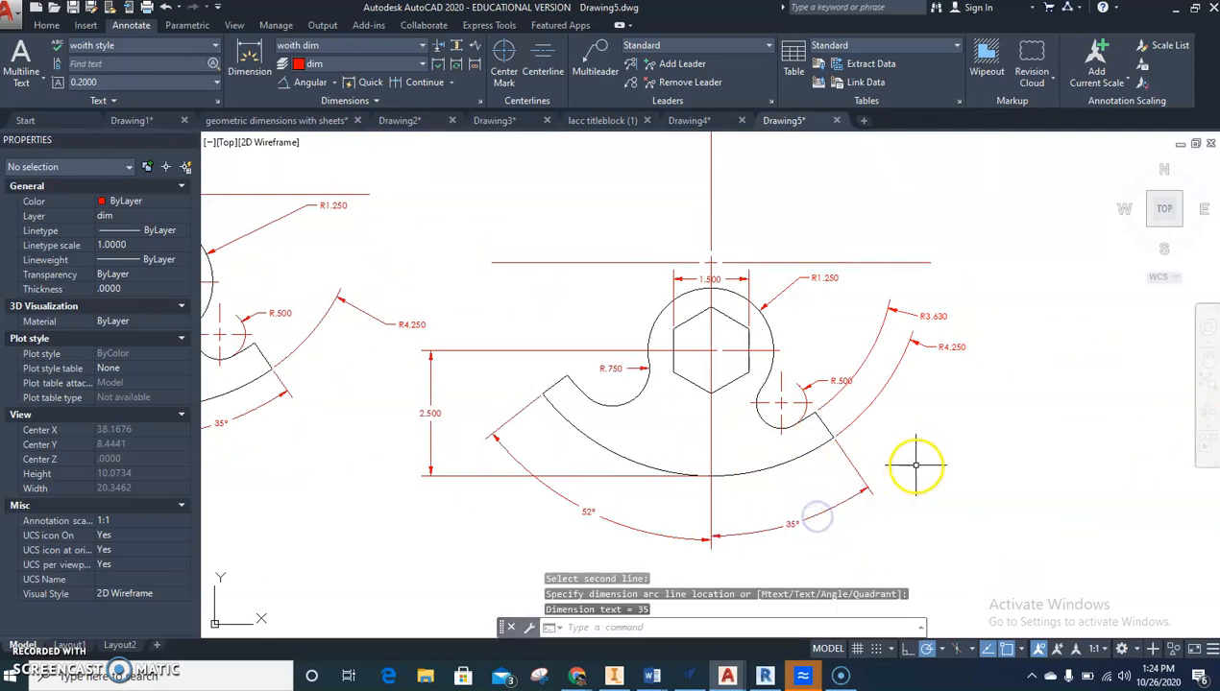
- Erase the whole reference plate with its dimensions and centerlines, keeping only the redrawn plate
scroll(912, 459, "down", 3)
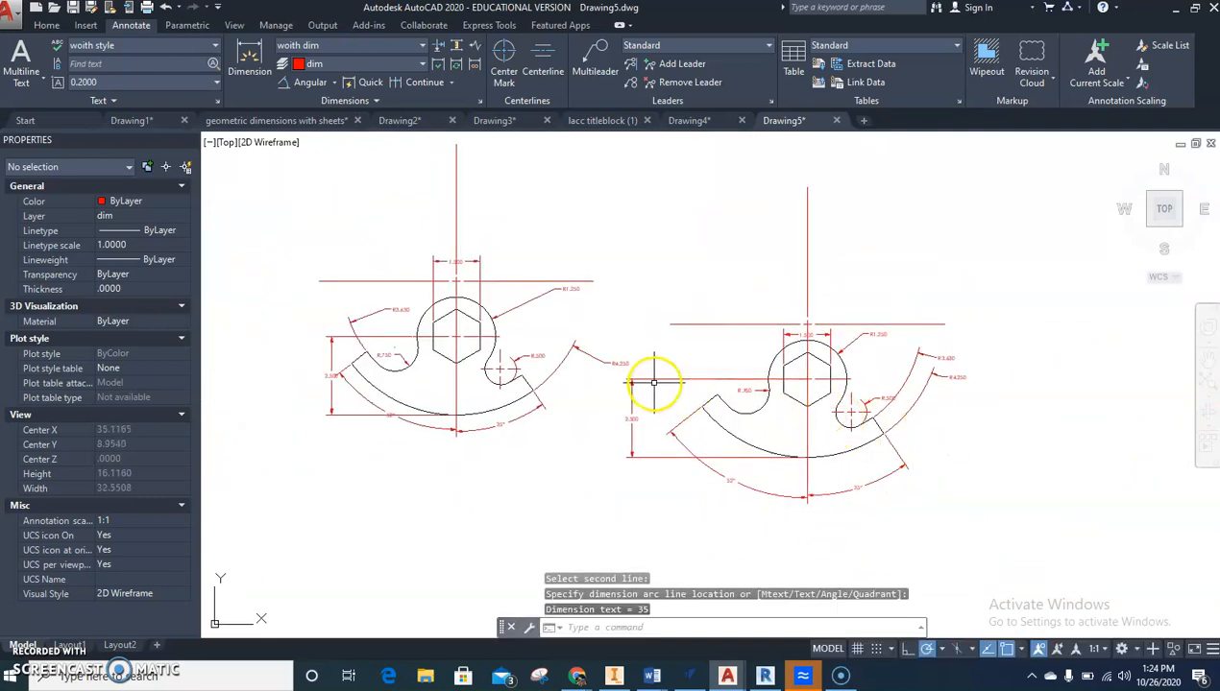
left_click(567, 438)
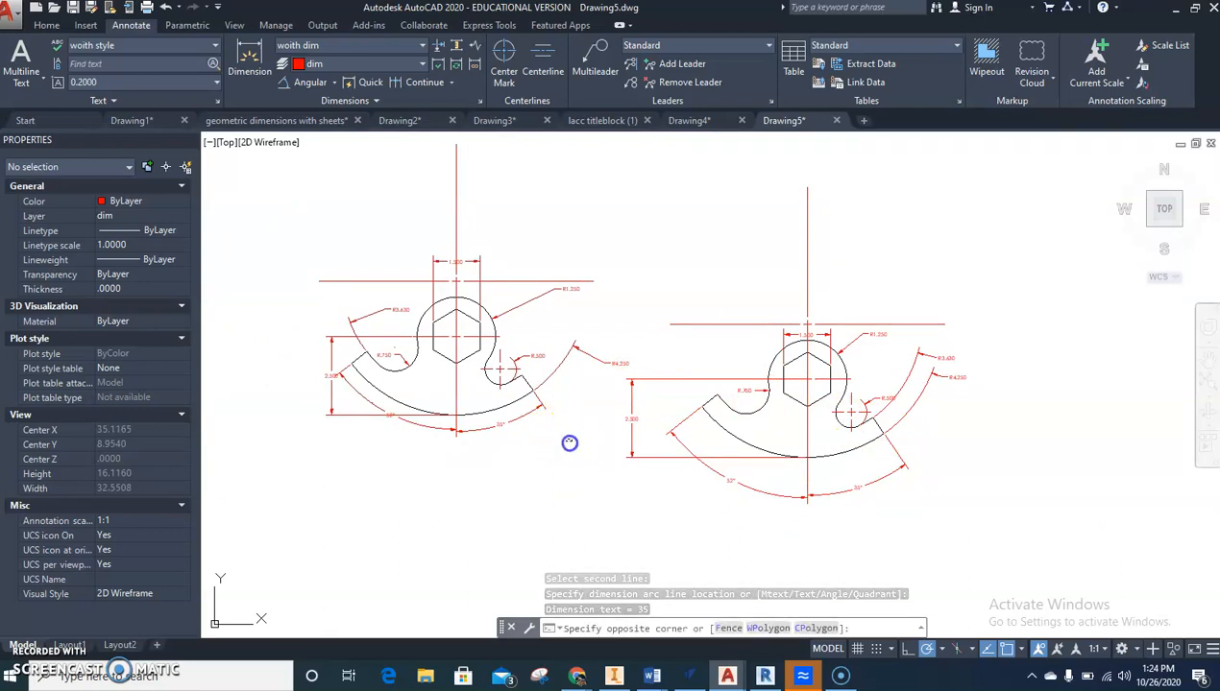
left_click(286, 163)
key("Delete")
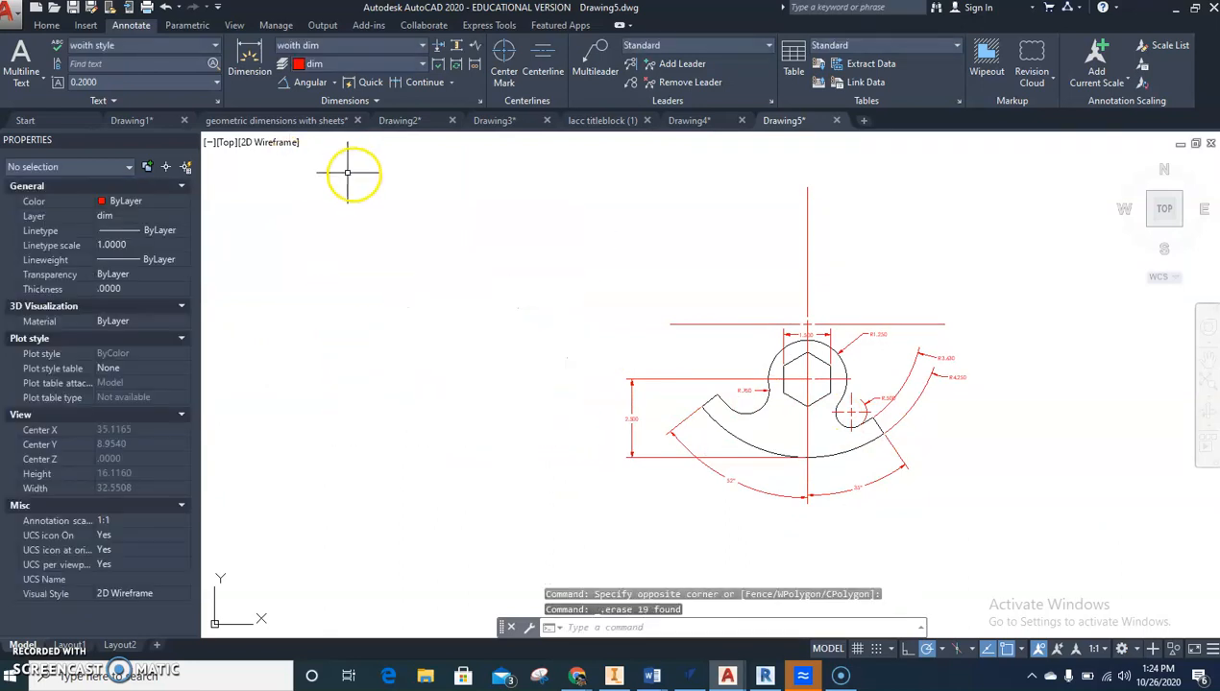
- Copy the complete dimensioned hook-shaped part from the drawing "geometric dimensions with sheets" to the clipboard
left_click(313, 122)
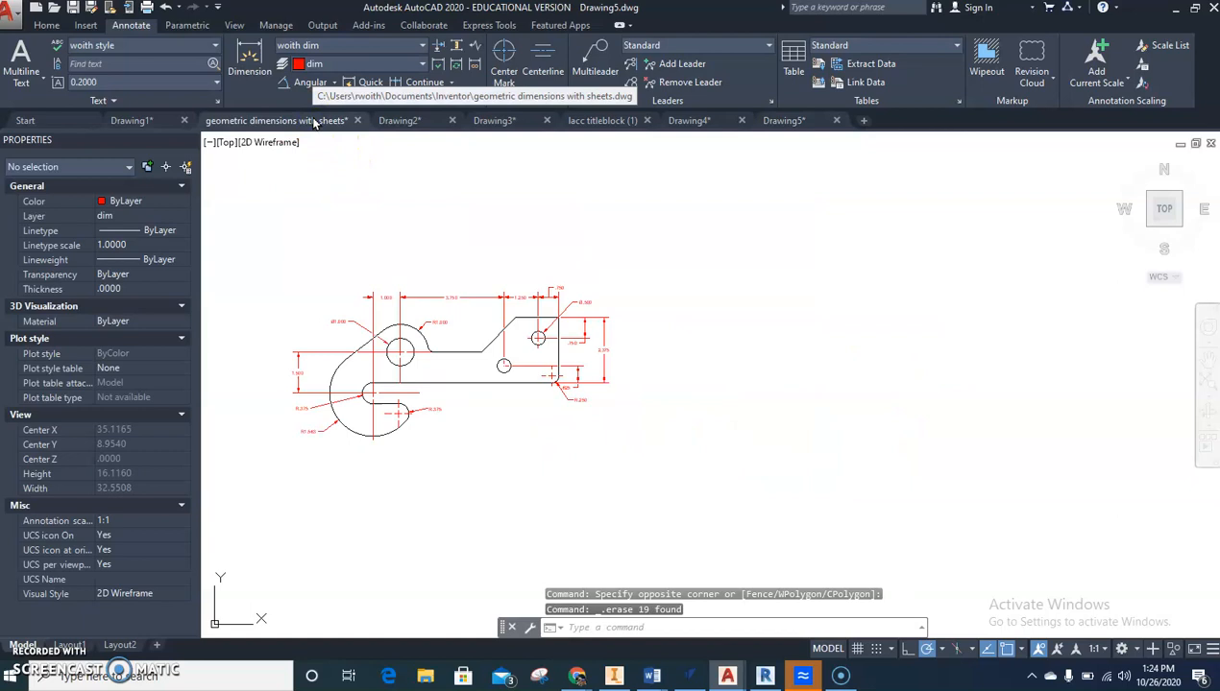
left_click(707, 455)
left_click(267, 247)
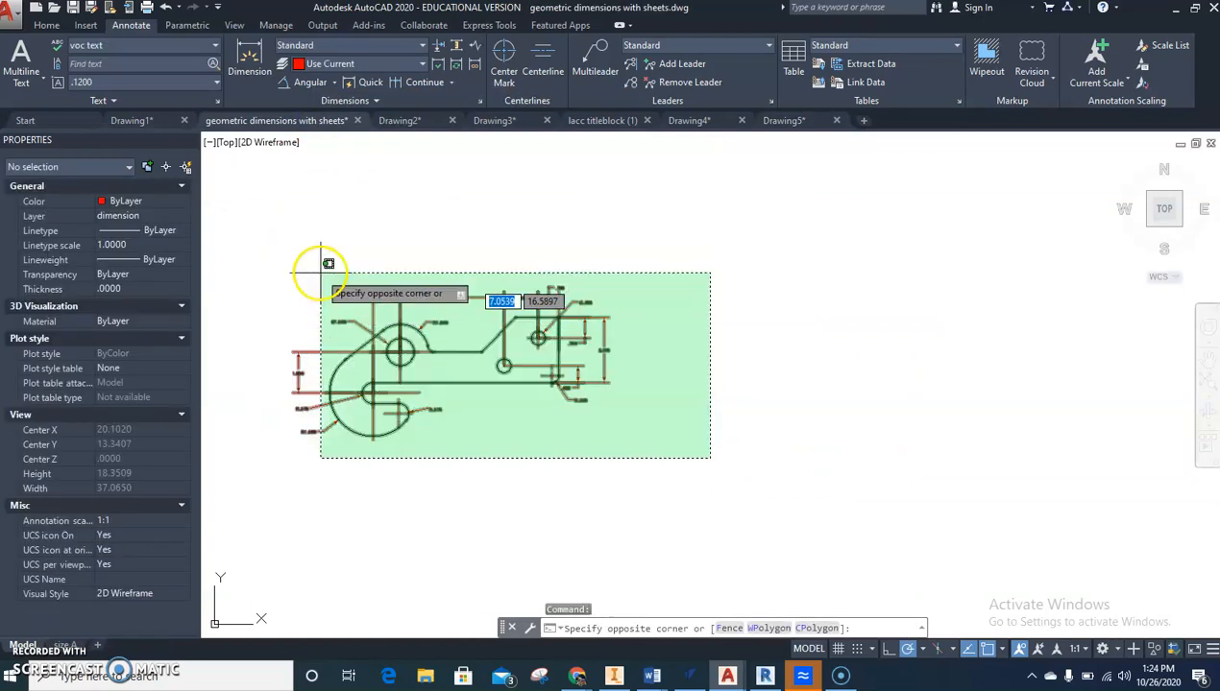
left_click(254, 240)
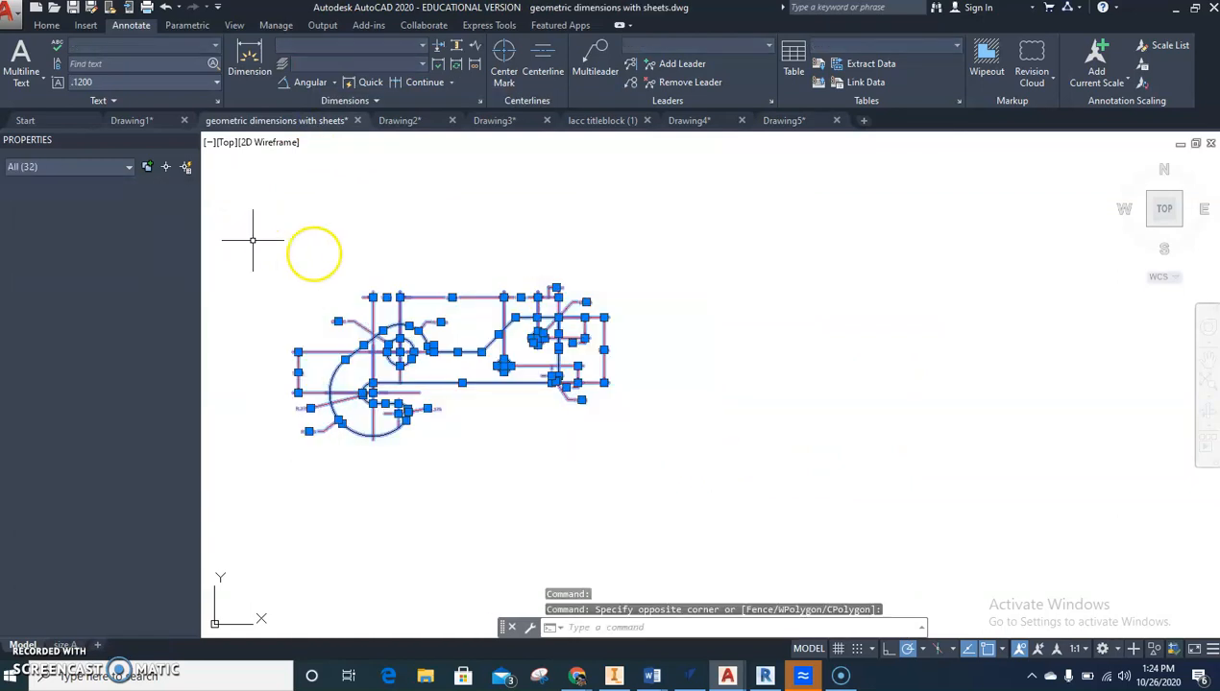
key("ctrl+c")
- Paste the hook-shaped part into Drawing5, in the empty area well to the left of the curved plate
left_click(784, 125)
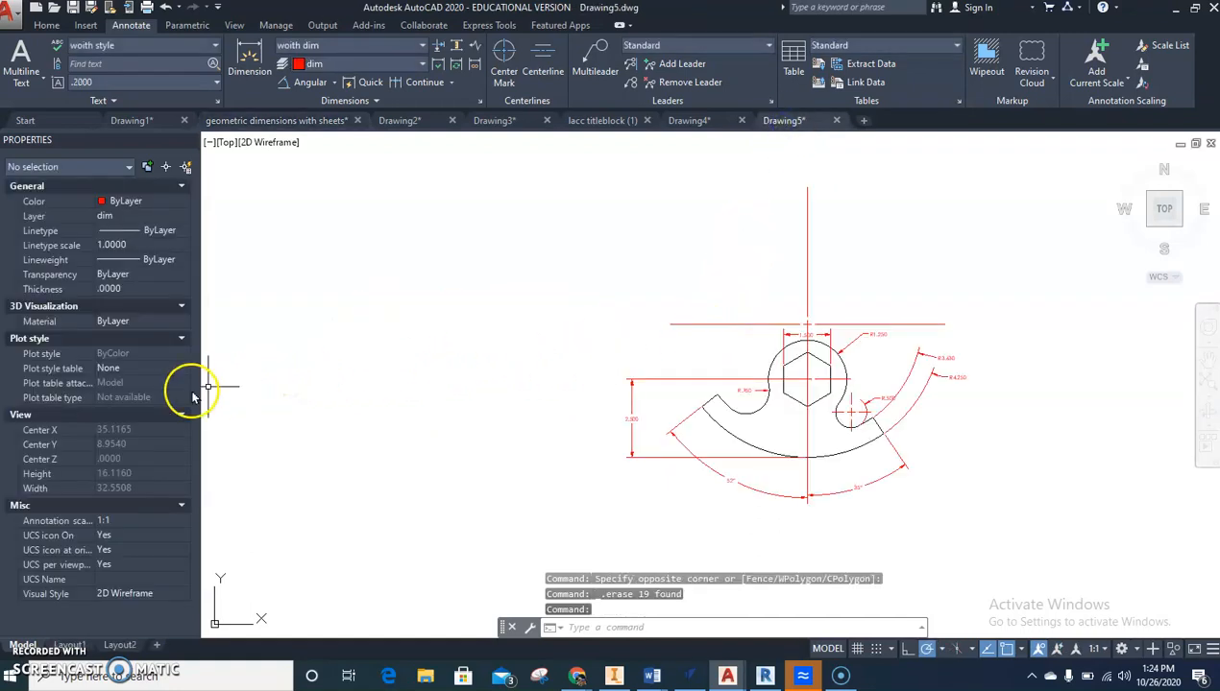
key("ctrl+v")
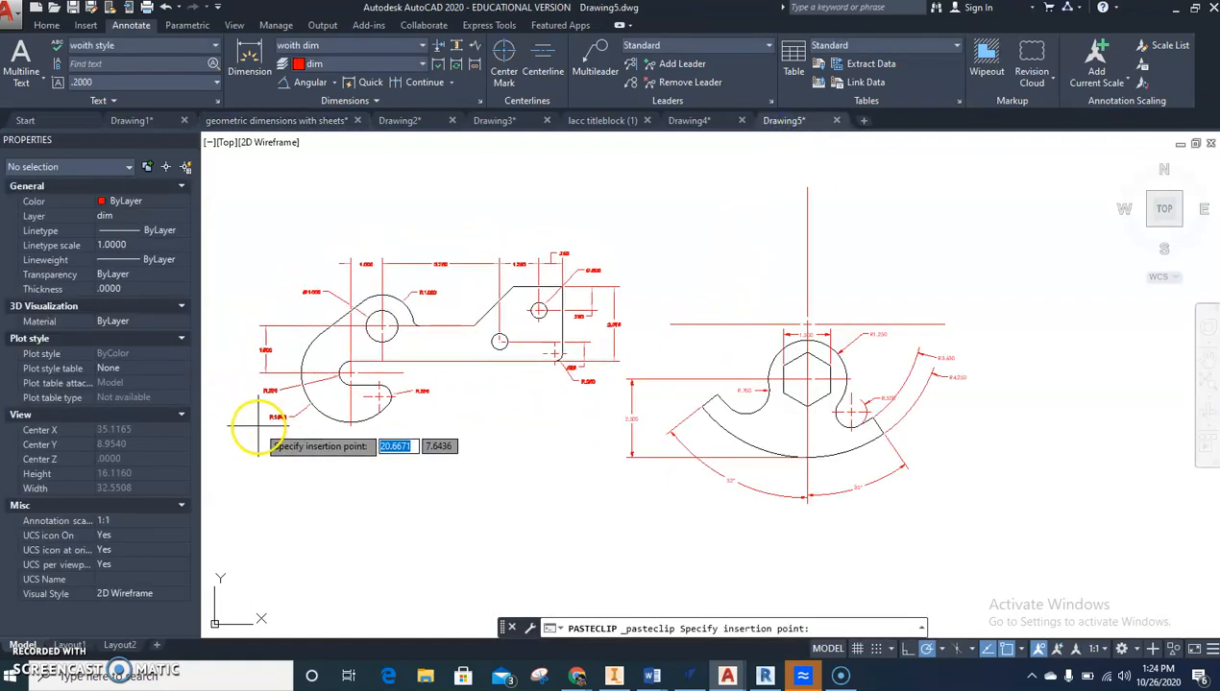
middle_click_drag(257, 428, 787, 408)
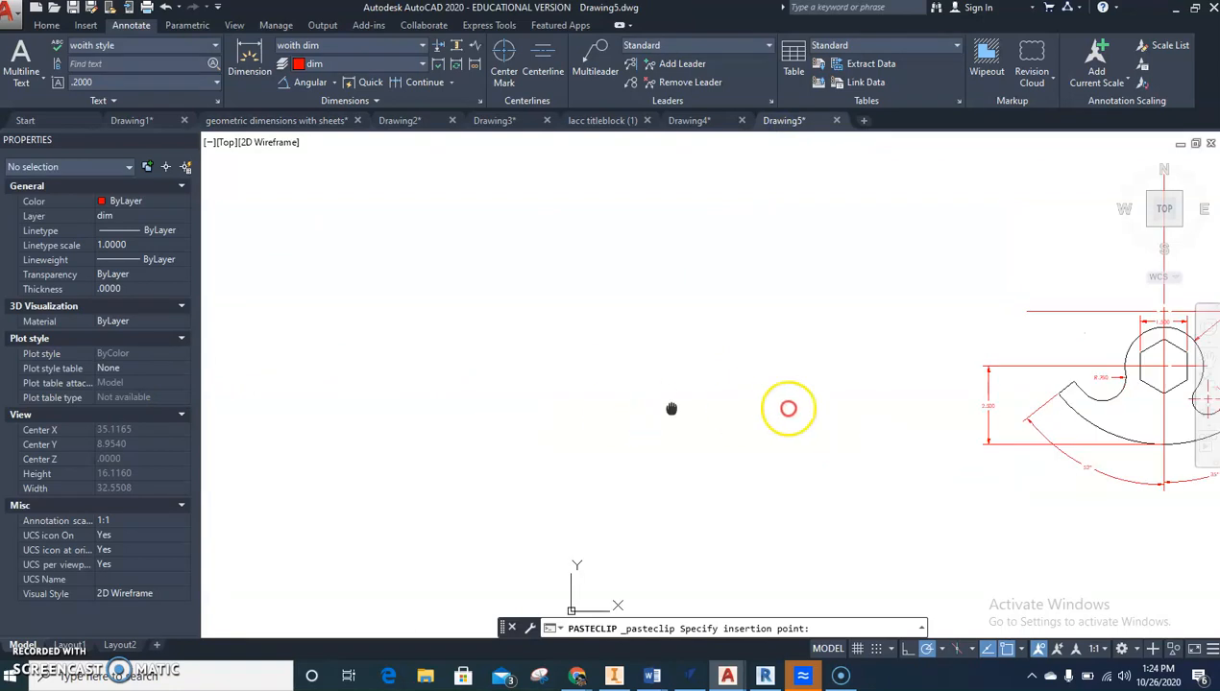
left_click(489, 478)
scroll(861, 480, "down", 2)
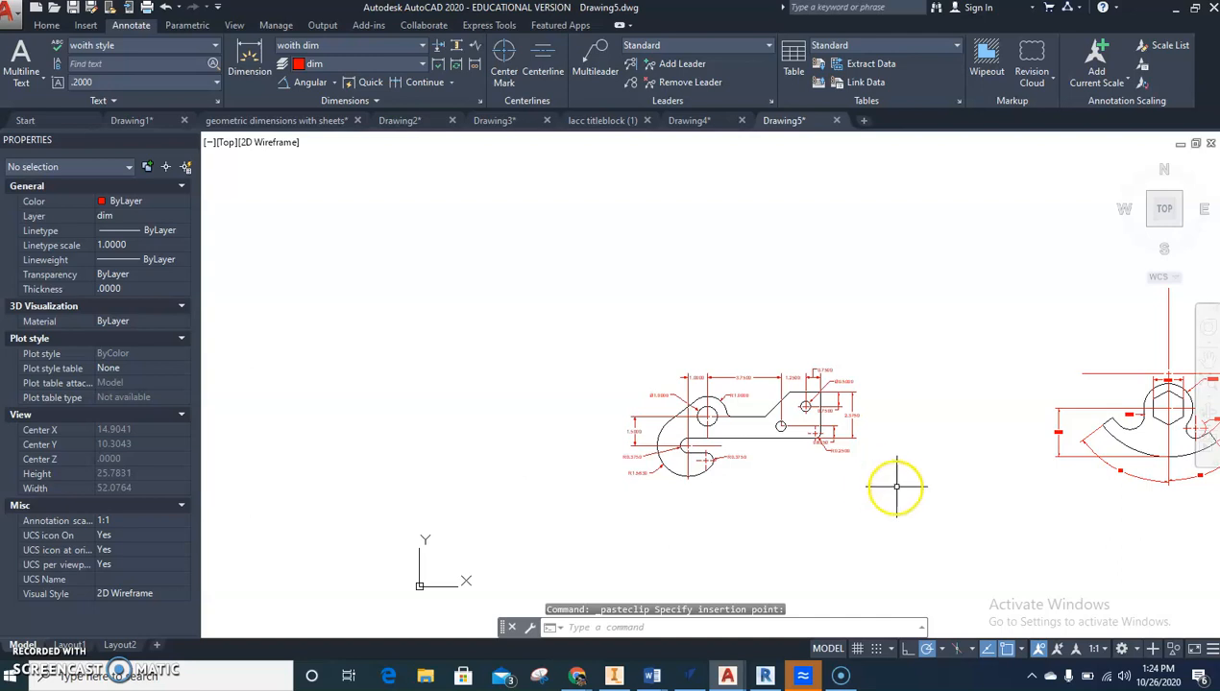
- Switch to the open Chrome windows and close all of them
left_click(728, 675)
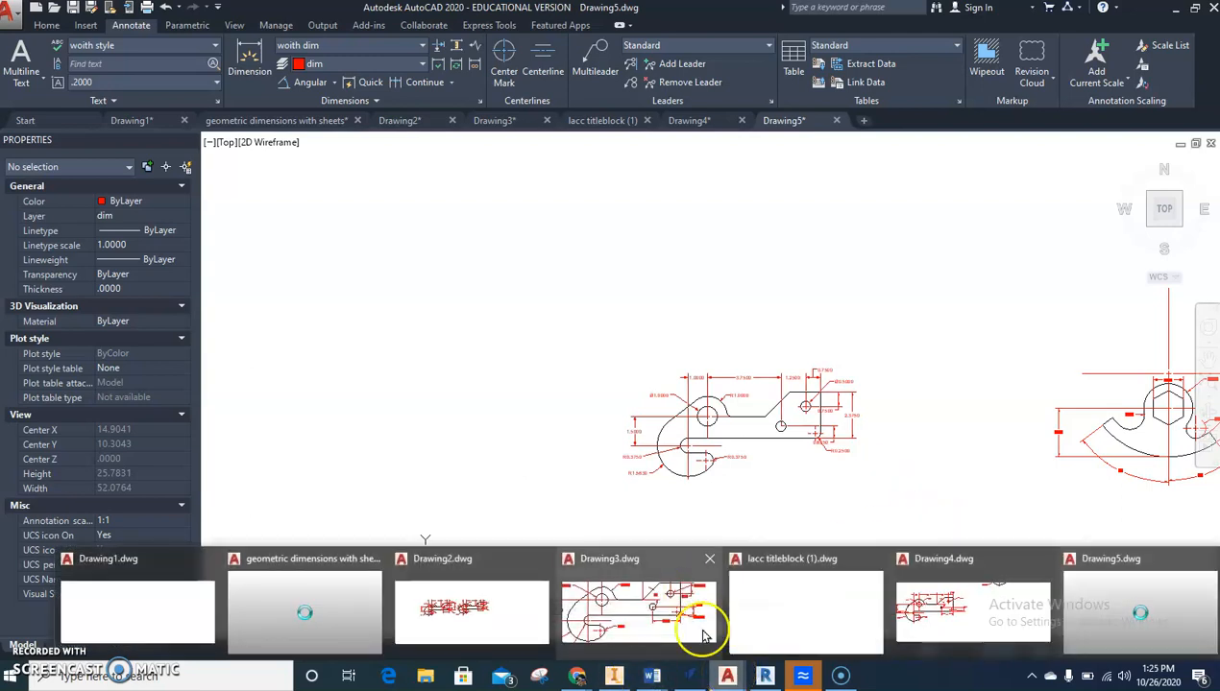
mouse_move(686, 672)
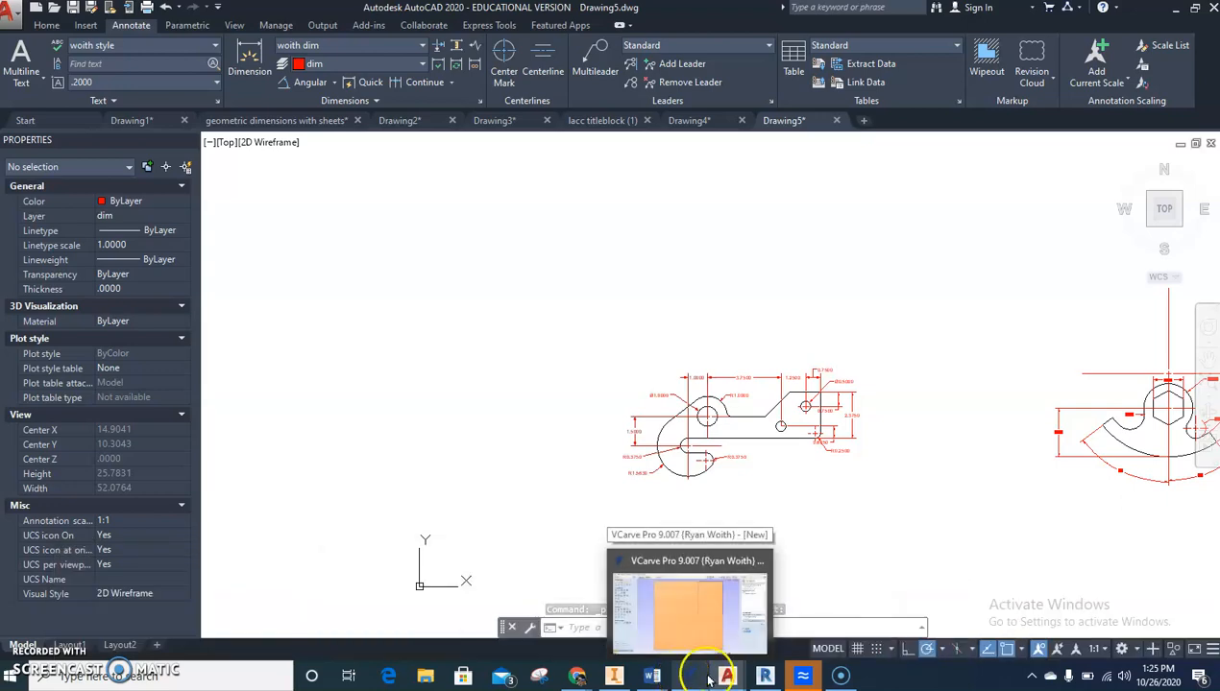
mouse_move(578, 677)
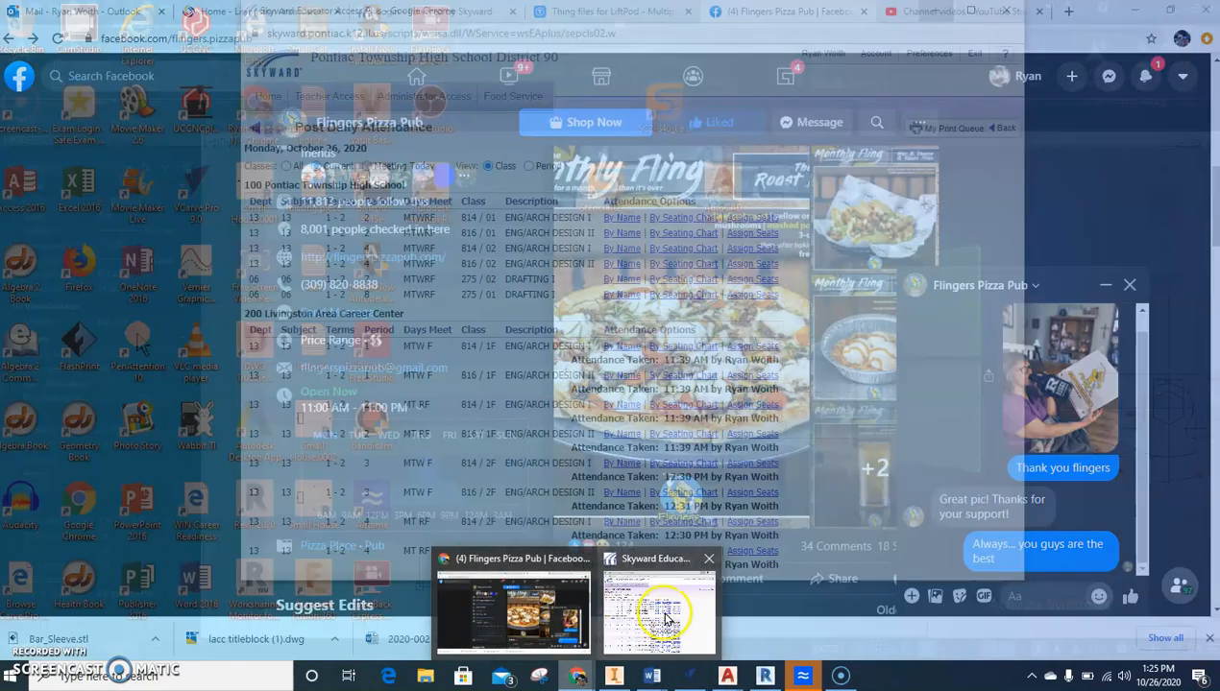
left_click(664, 611)
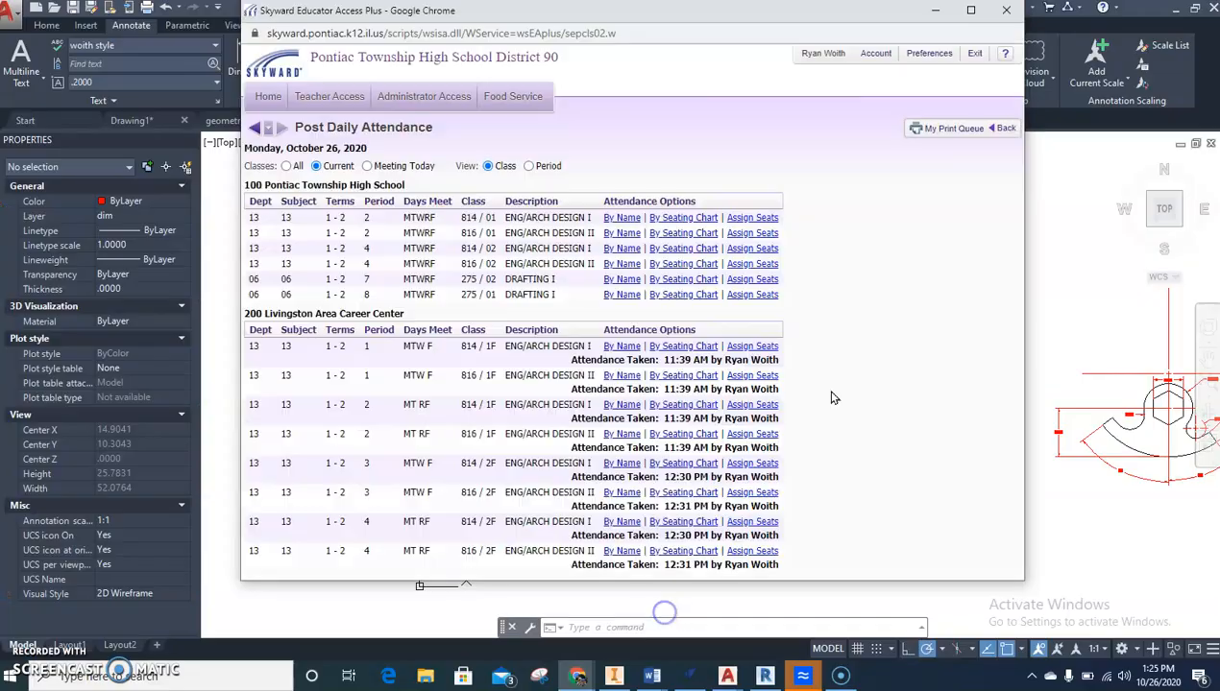
left_click(579, 681)
left_click(580, 682)
right_click(579, 679)
left_click(581, 646)
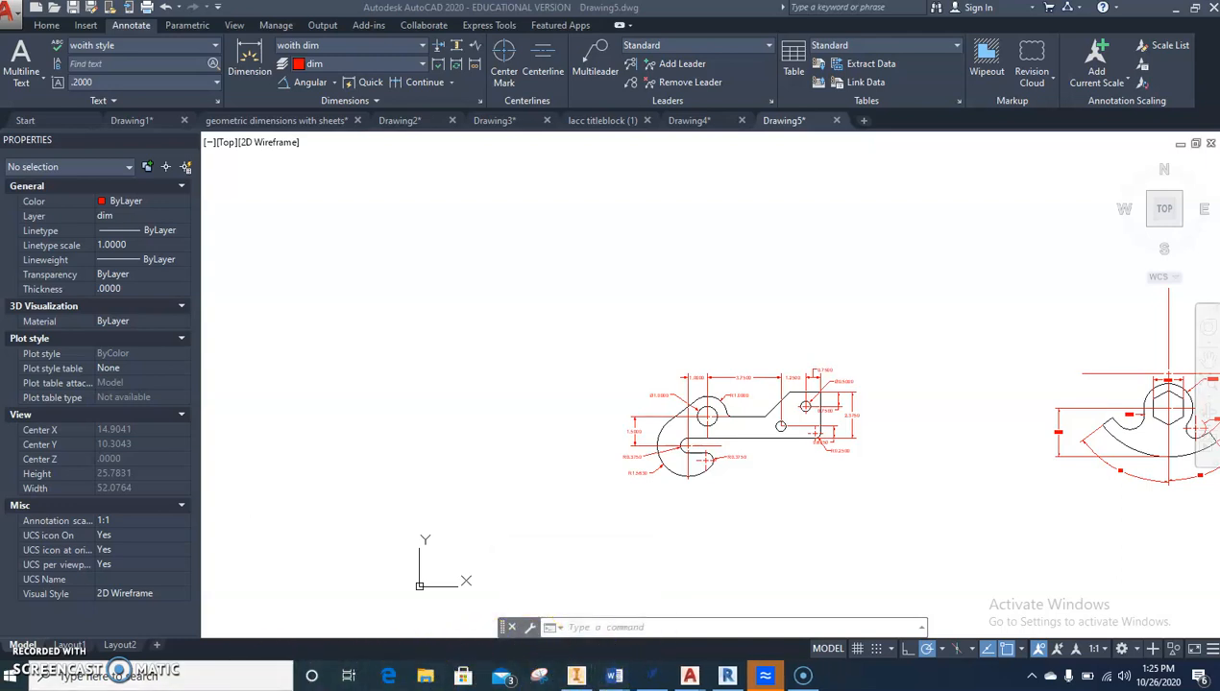
- Relaunch Google Chrome from the desktop and go to Google Classroom
left_click(1175, 10)
left_click(1136, 10)
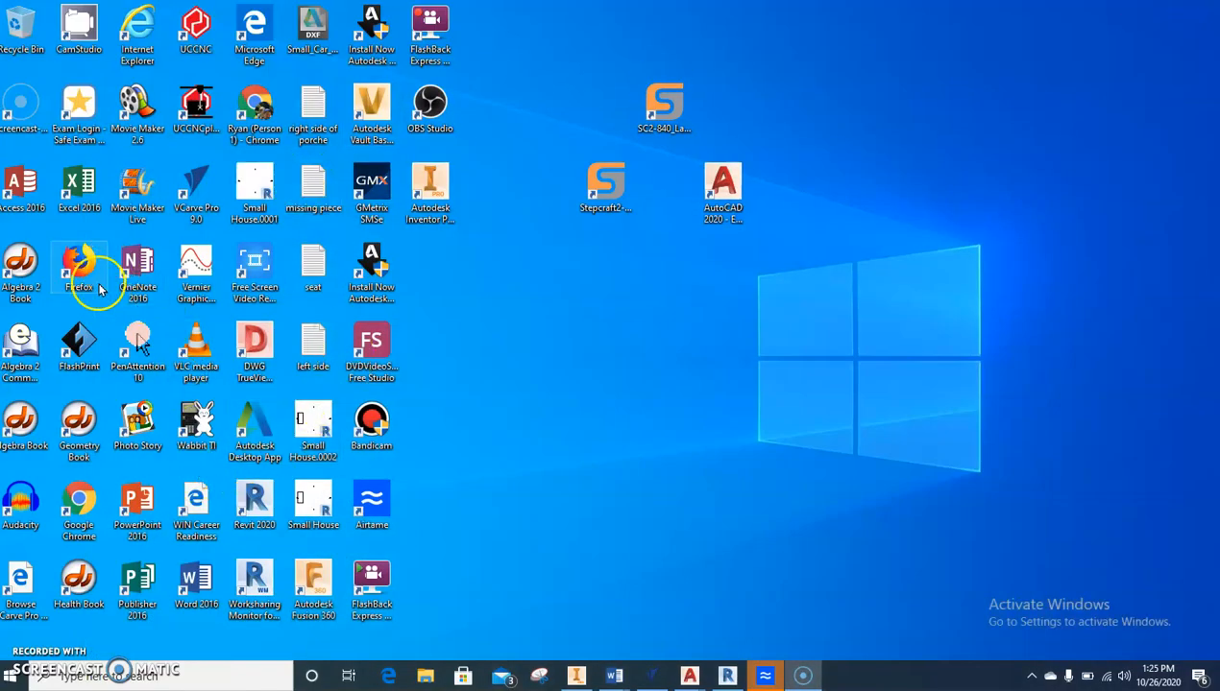
double_click(83, 497)
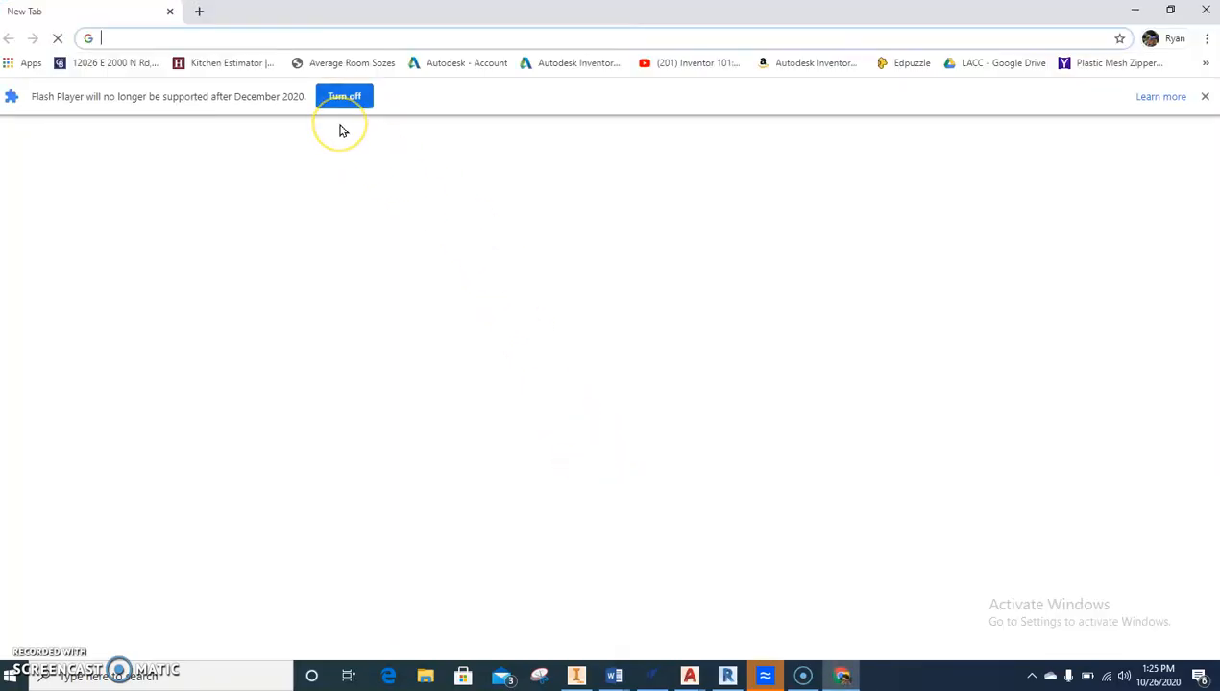
type("class")
key("Return")
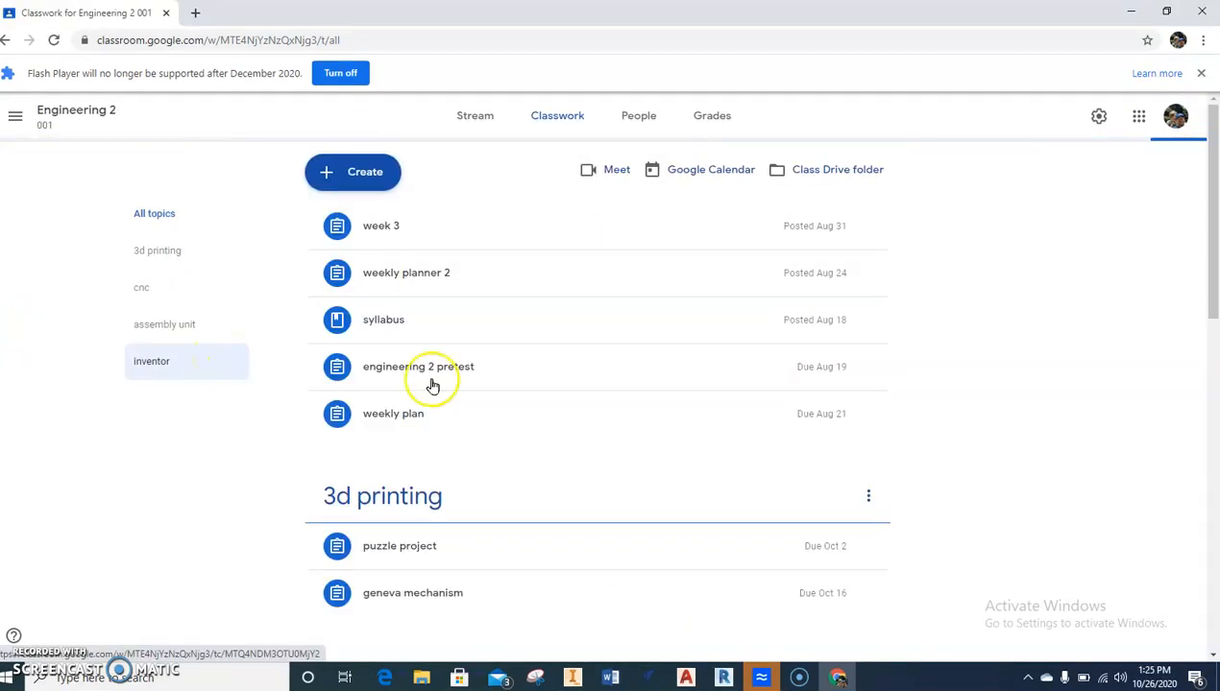
- In the Engineering 1 class, view the geometric construction assignment's instructions and open the attached lacc titleblock.dwg
left_click(12, 117)
left_click(83, 467)
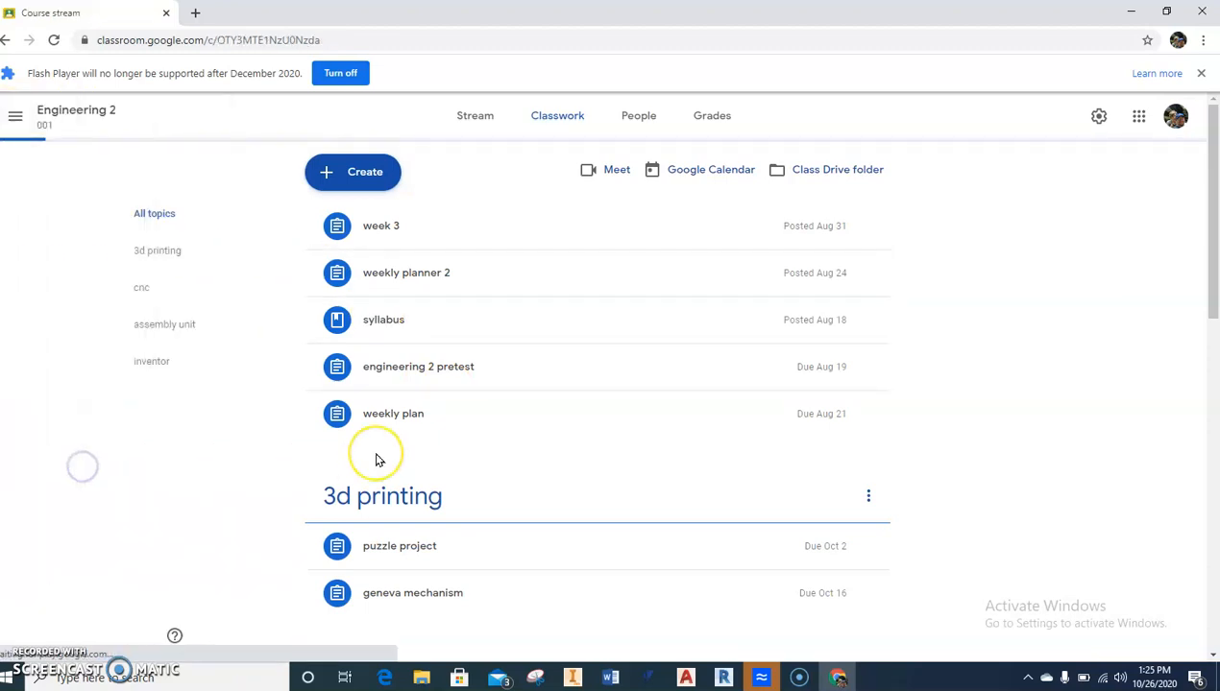
scroll(580, 461, "down", 1)
left_click(620, 370)
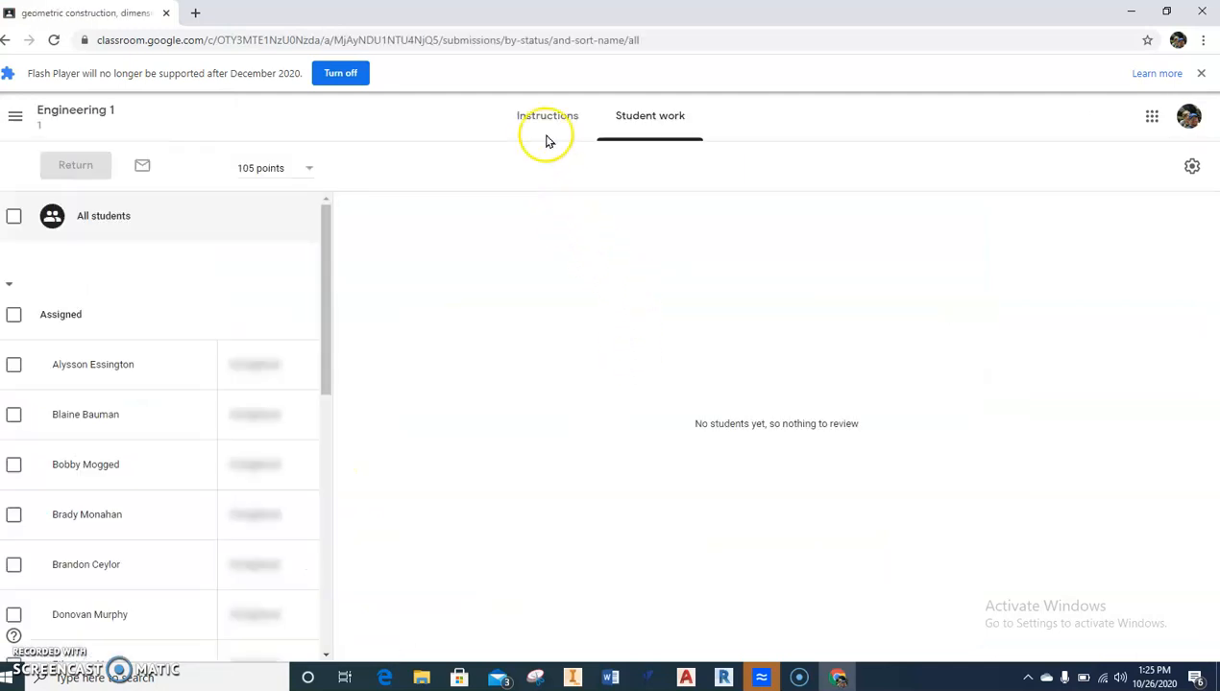
left_click(545, 117)
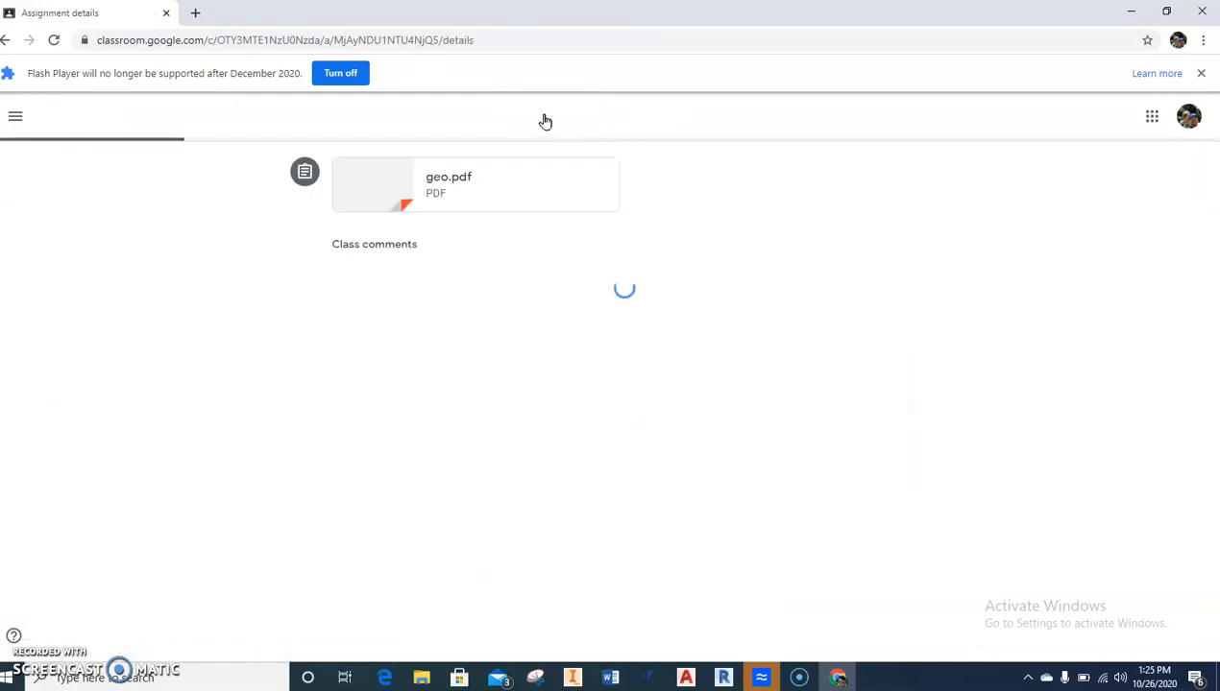
left_click(508, 260)
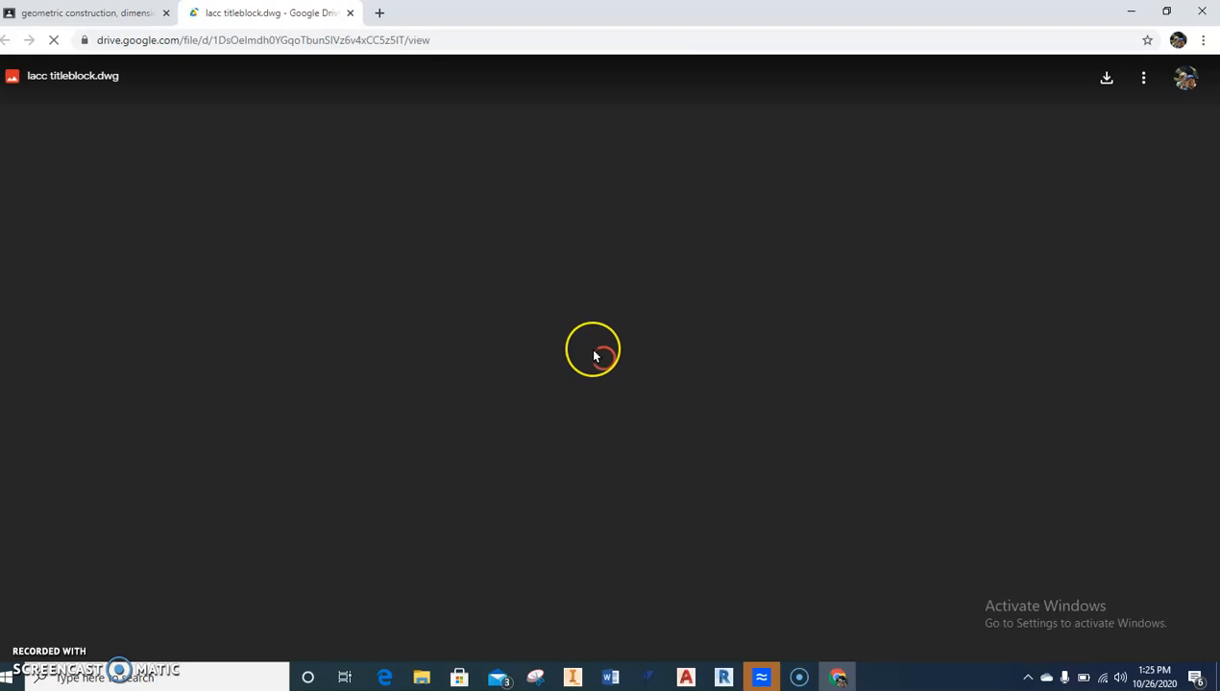
- Download lacc titleblock.dwg, open the downloaded copy in AutoCAD, and return to Drawing5 with the two dimensioned parts
left_click(595, 320)
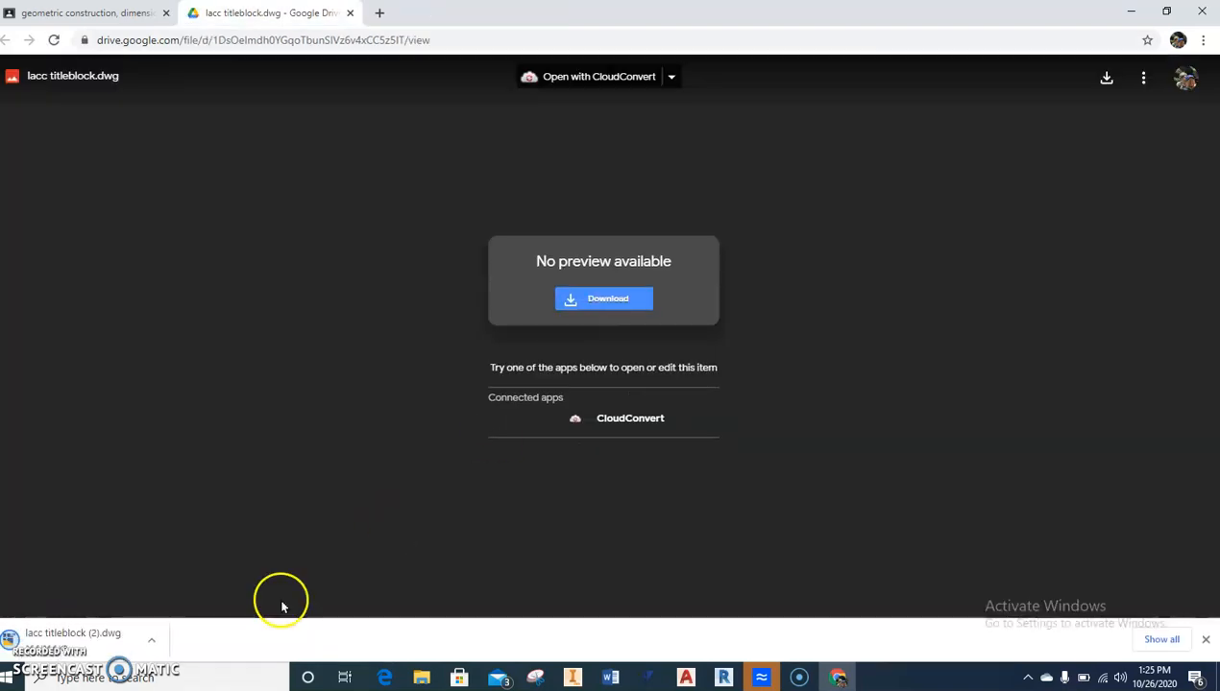
left_click(100, 641)
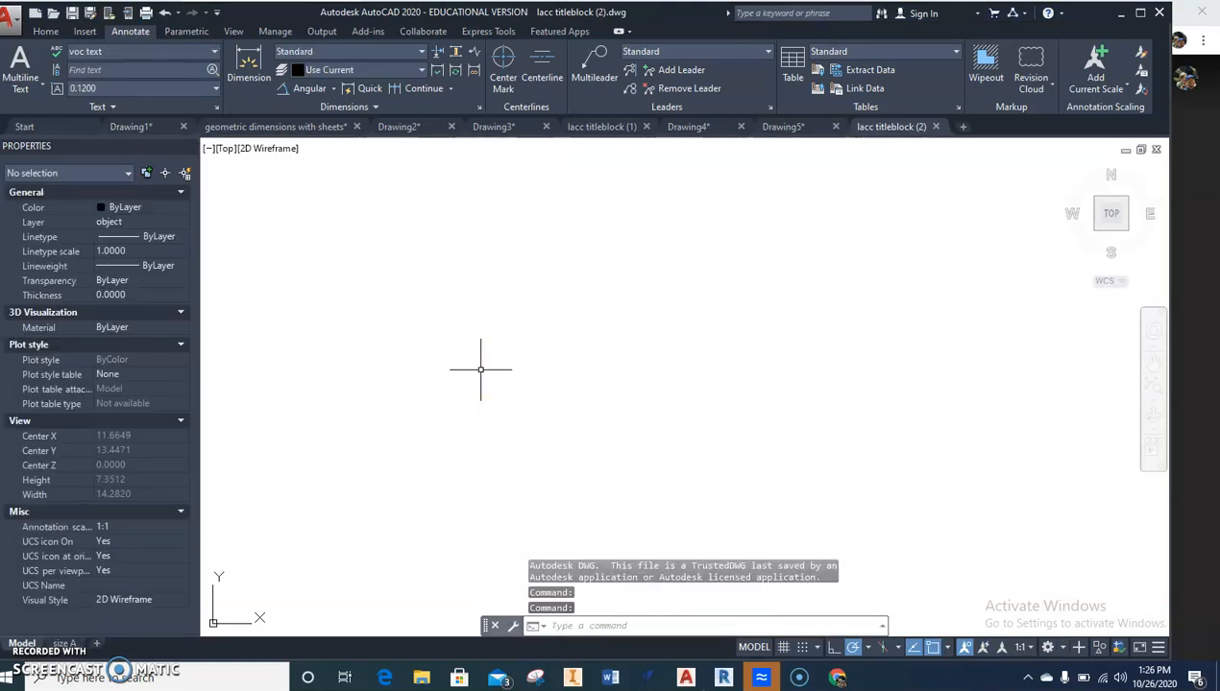
left_click(803, 132)
middle_click_drag(732, 321, 579, 317)
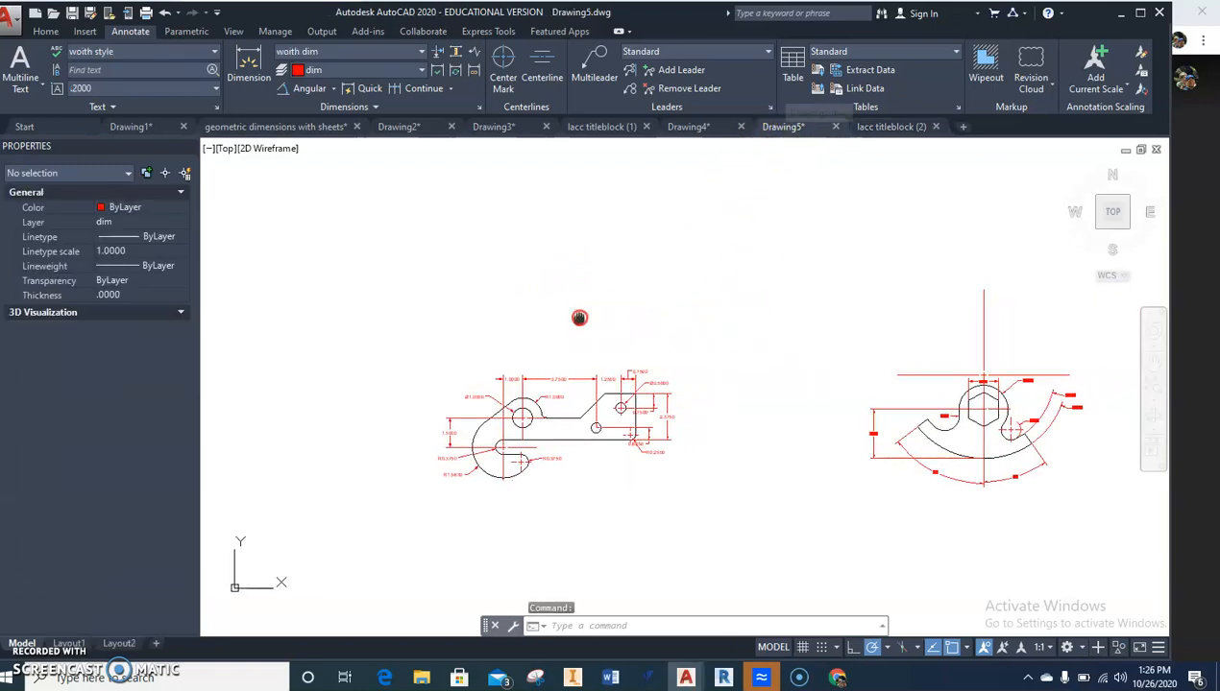
left_click(893, 130)
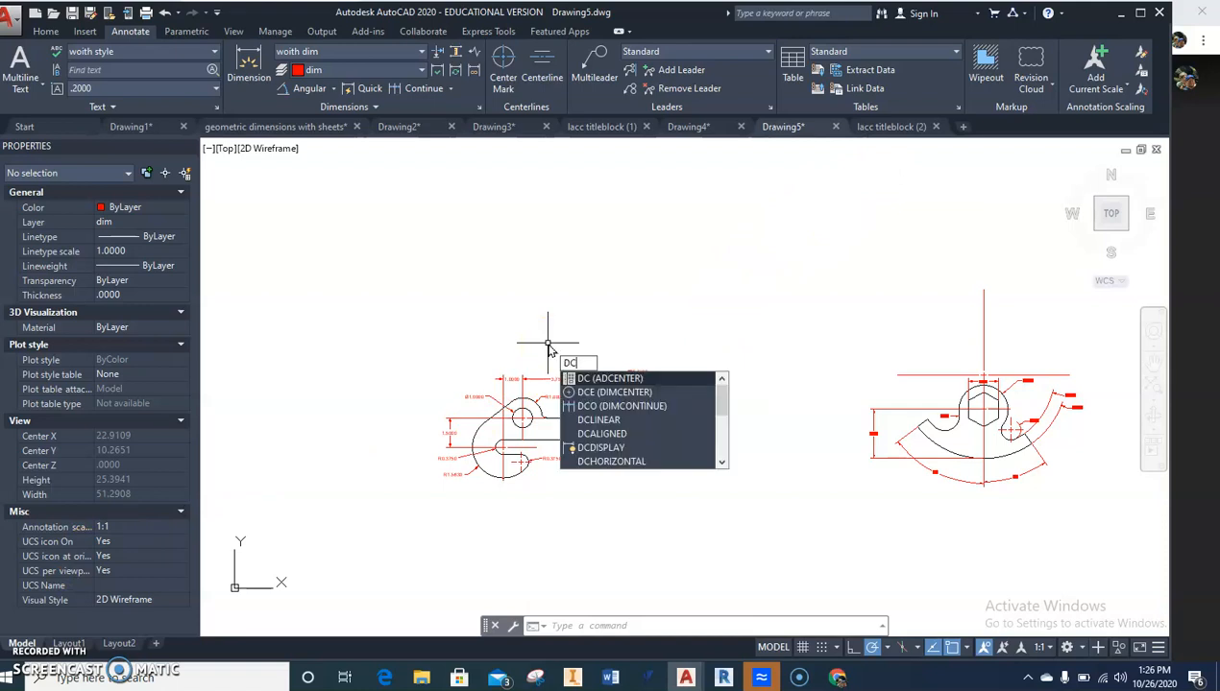
- Open DesignCenter and display the layouts of the open drawing lacc titleblock (1).dwg
key("Return")
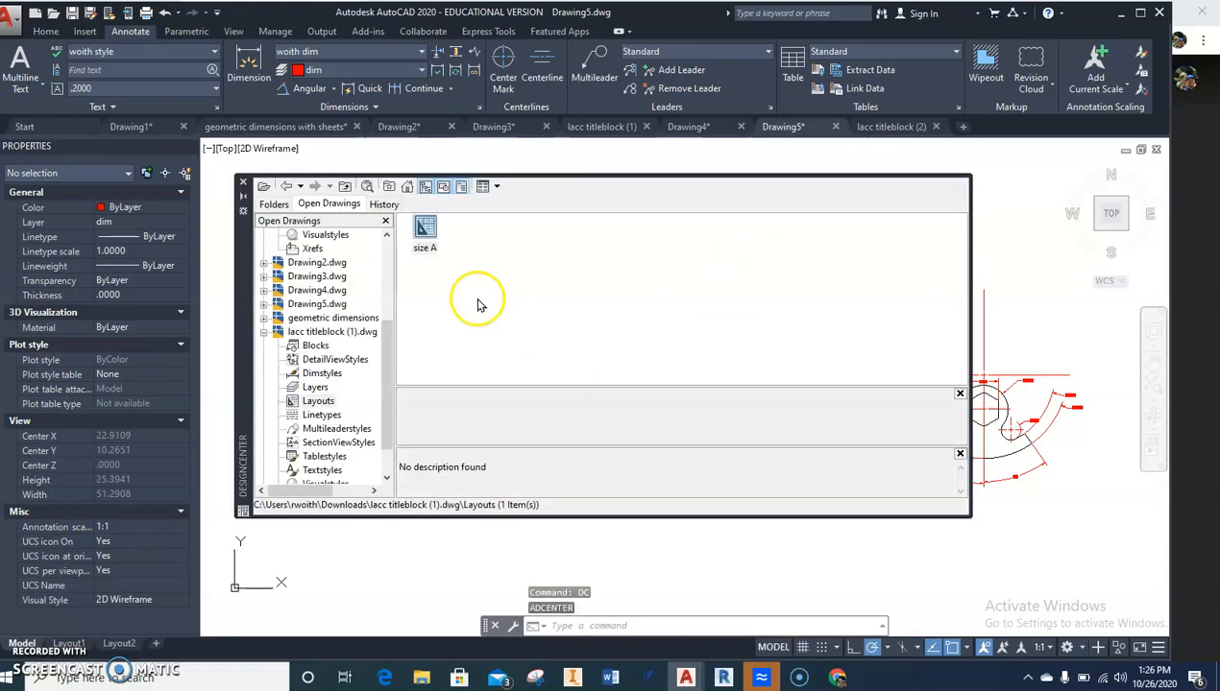
left_click_drag(389, 353, 388, 288)
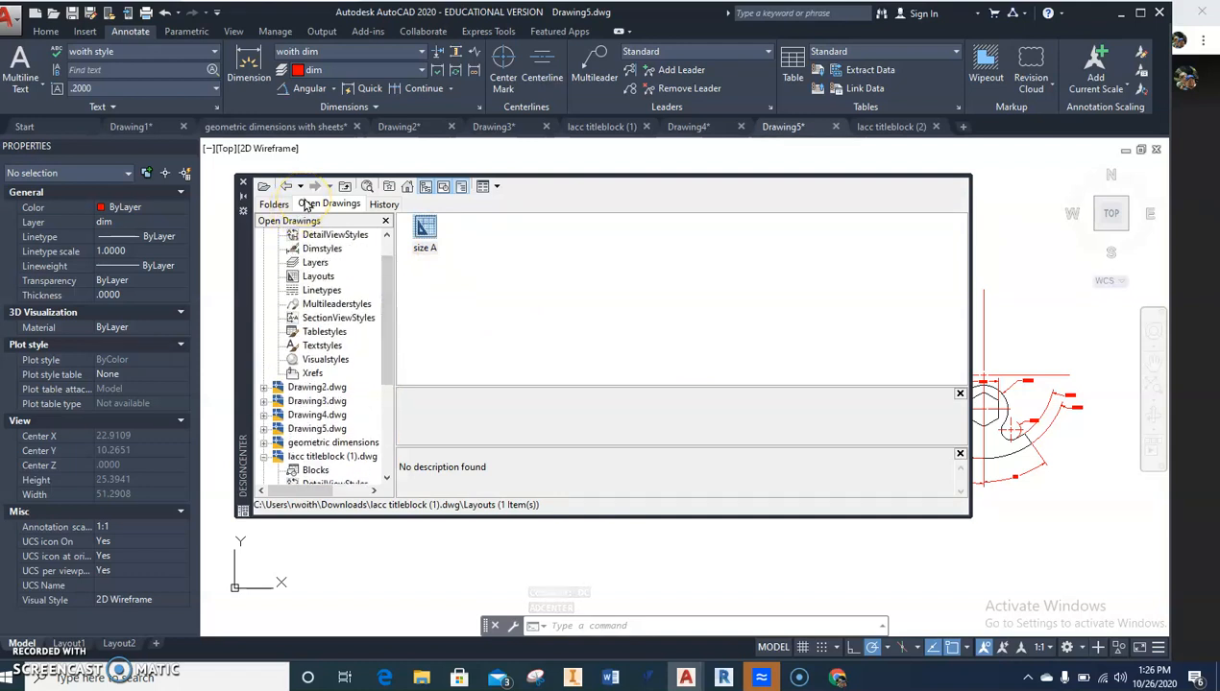
left_click(390, 249)
left_click_drag(394, 242, 385, 352)
left_click(297, 292)
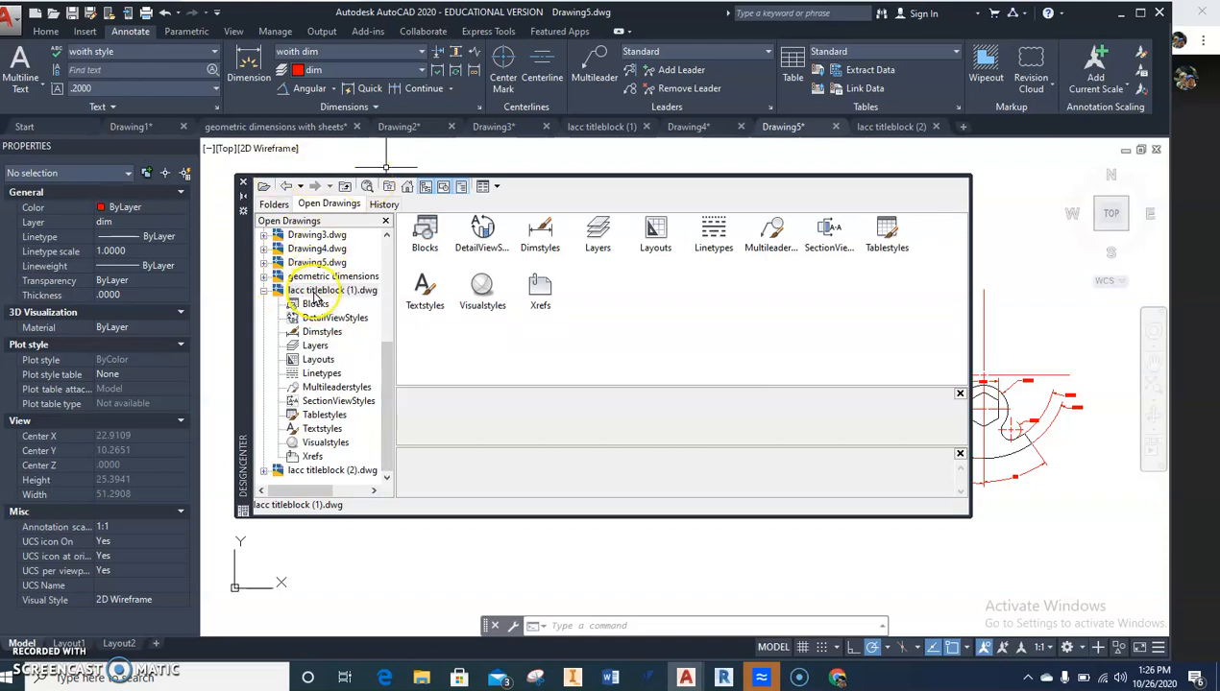
left_click(657, 233)
double_click(653, 230)
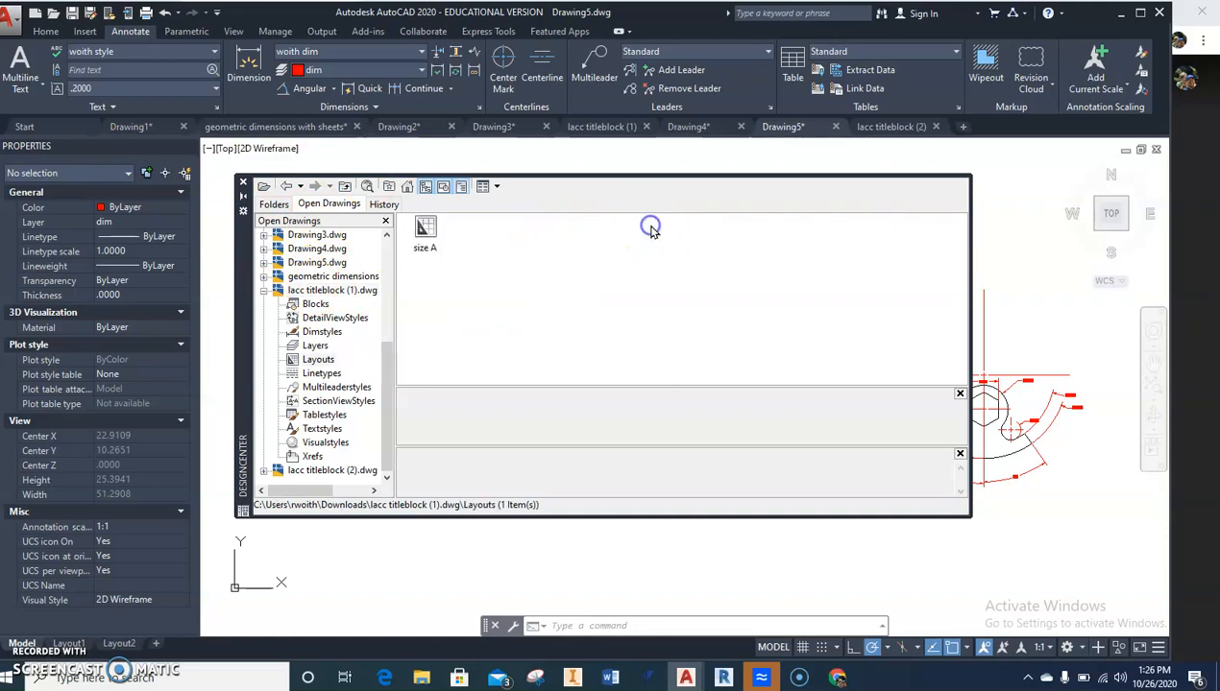
- Add the size A layout to Drawing5 four times and close DesignCenter
left_click(427, 233)
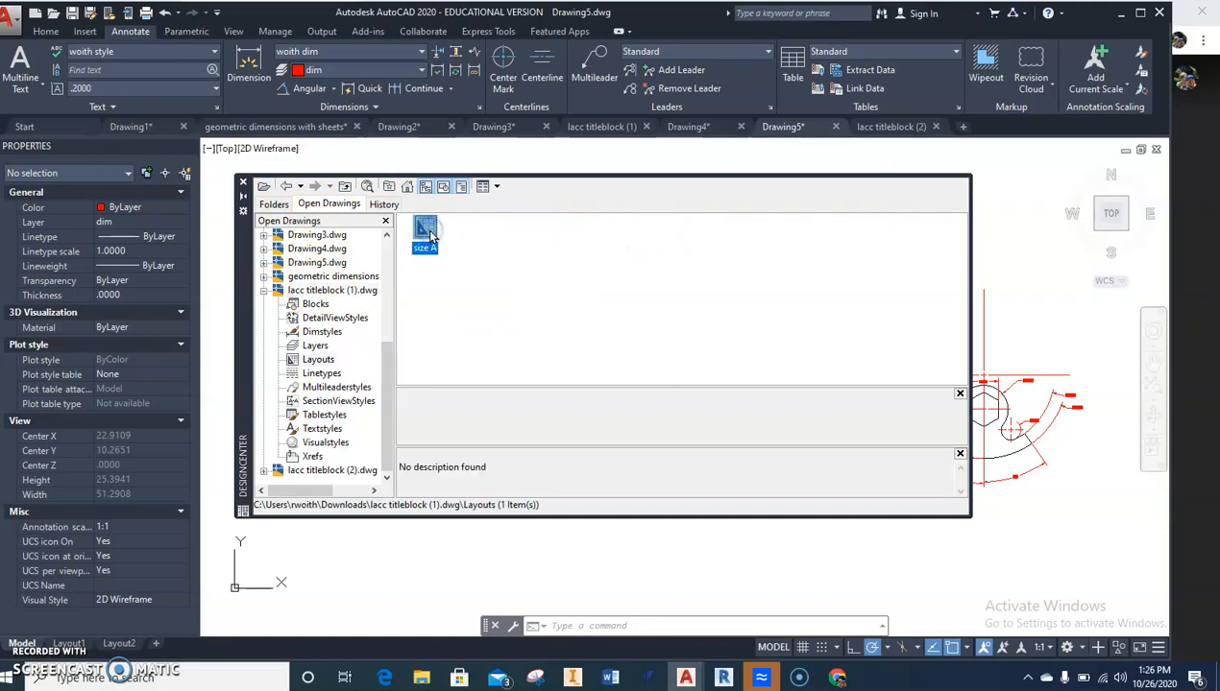
double_click(427, 234)
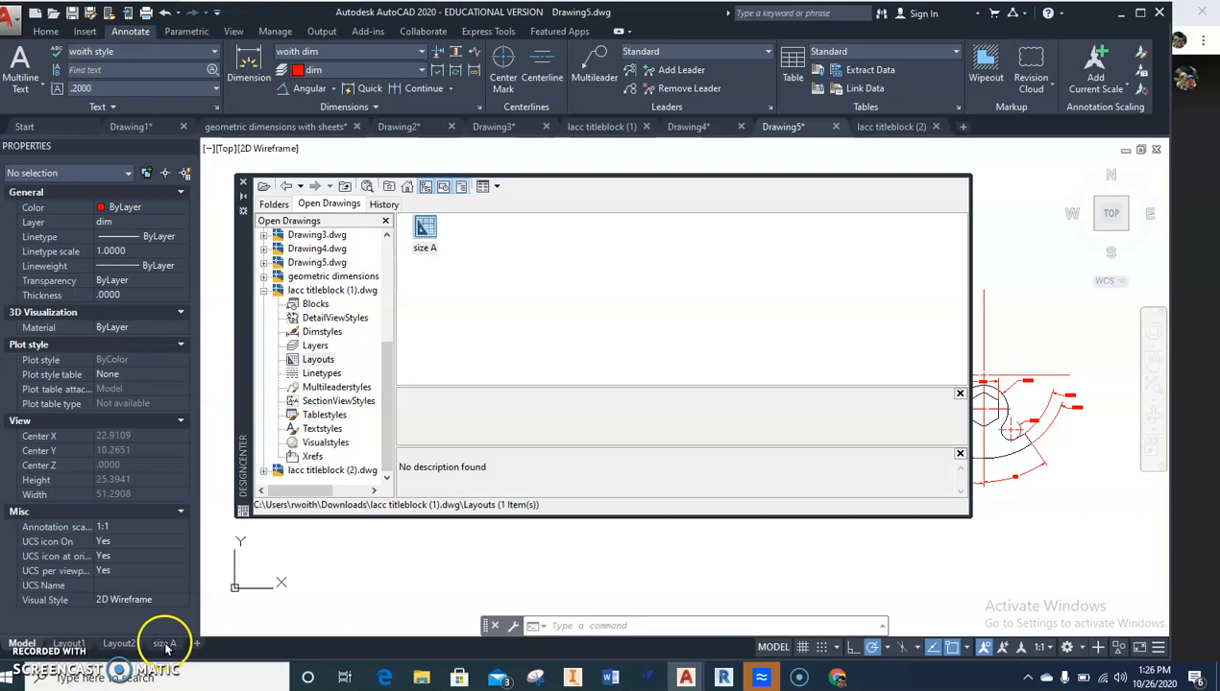
double_click(427, 231)
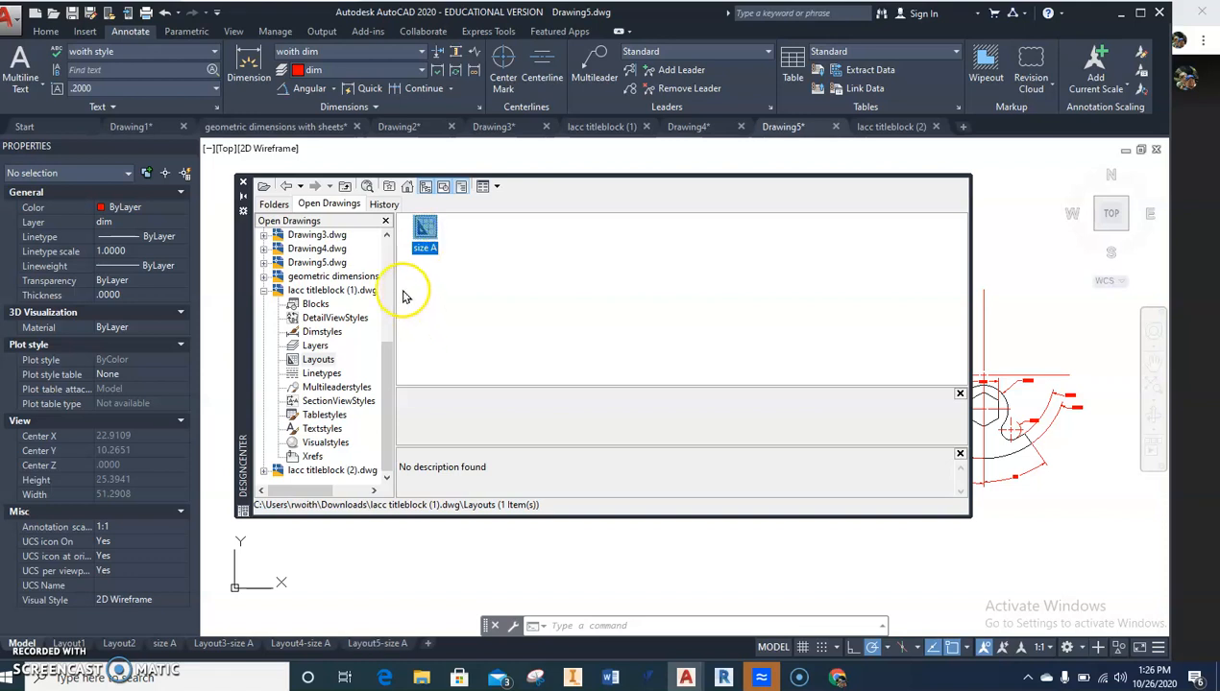
left_click(243, 184)
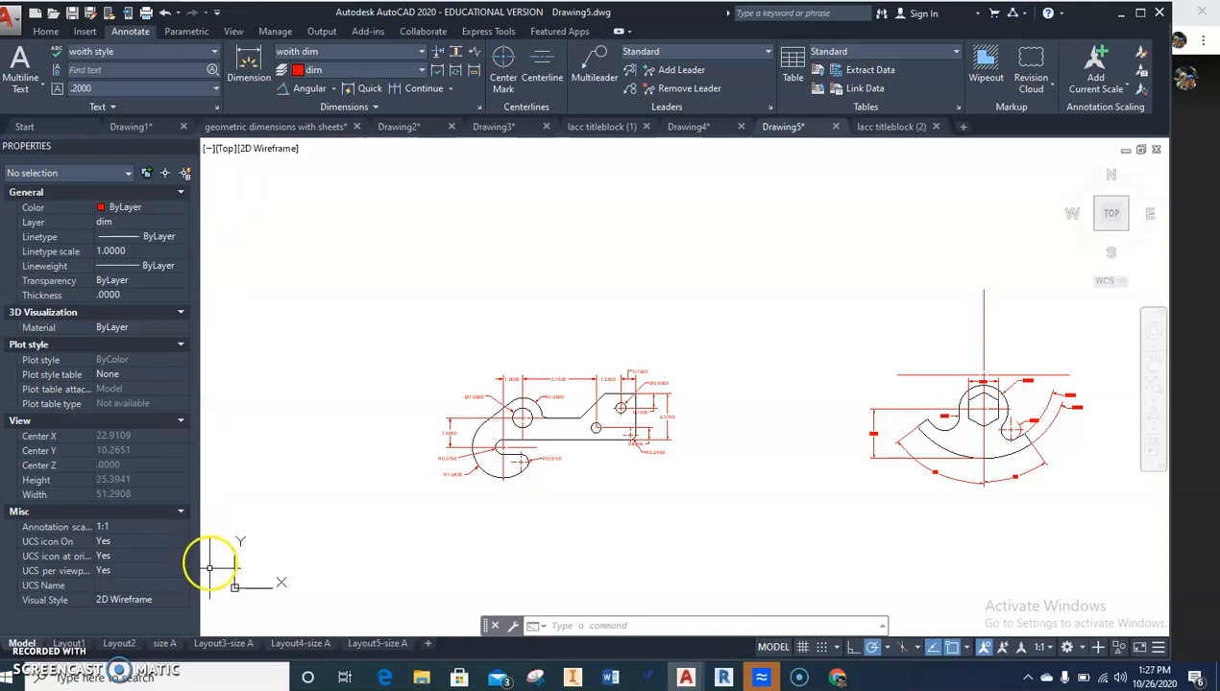
- On the size A layout, enter the student's name in the title block and set its date to 10/26/2020
left_click(164, 645)
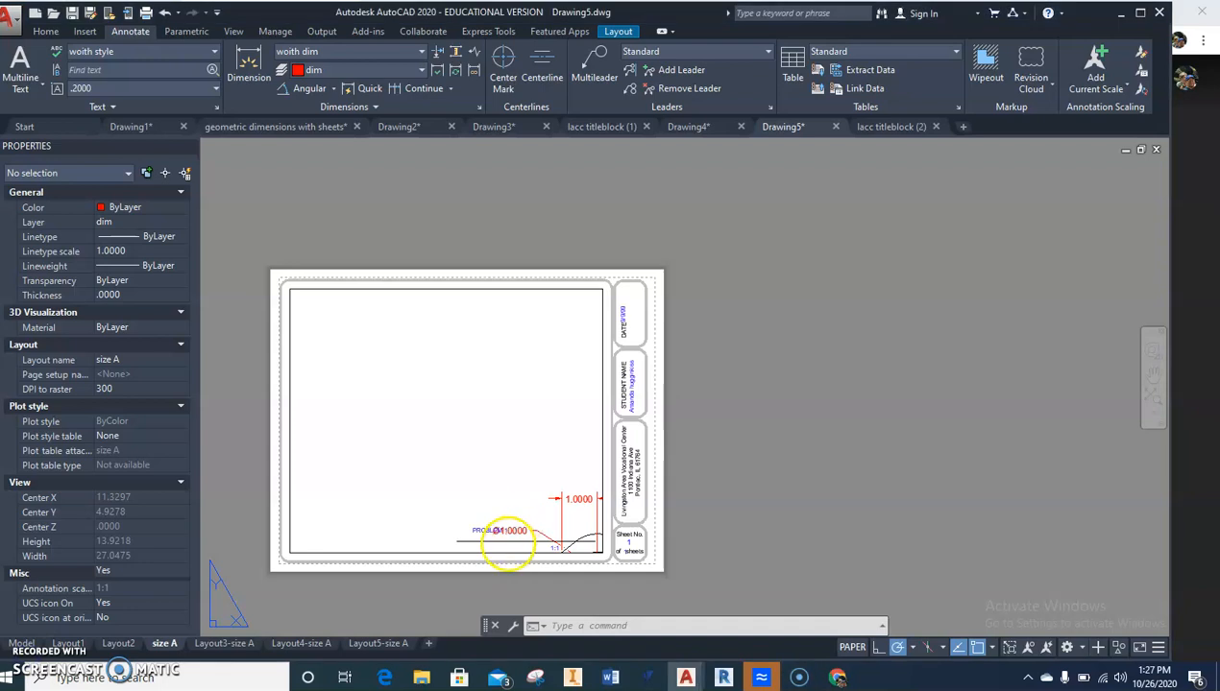
middle_click_drag(536, 466, 538, 497)
scroll(649, 411, "up", 4)
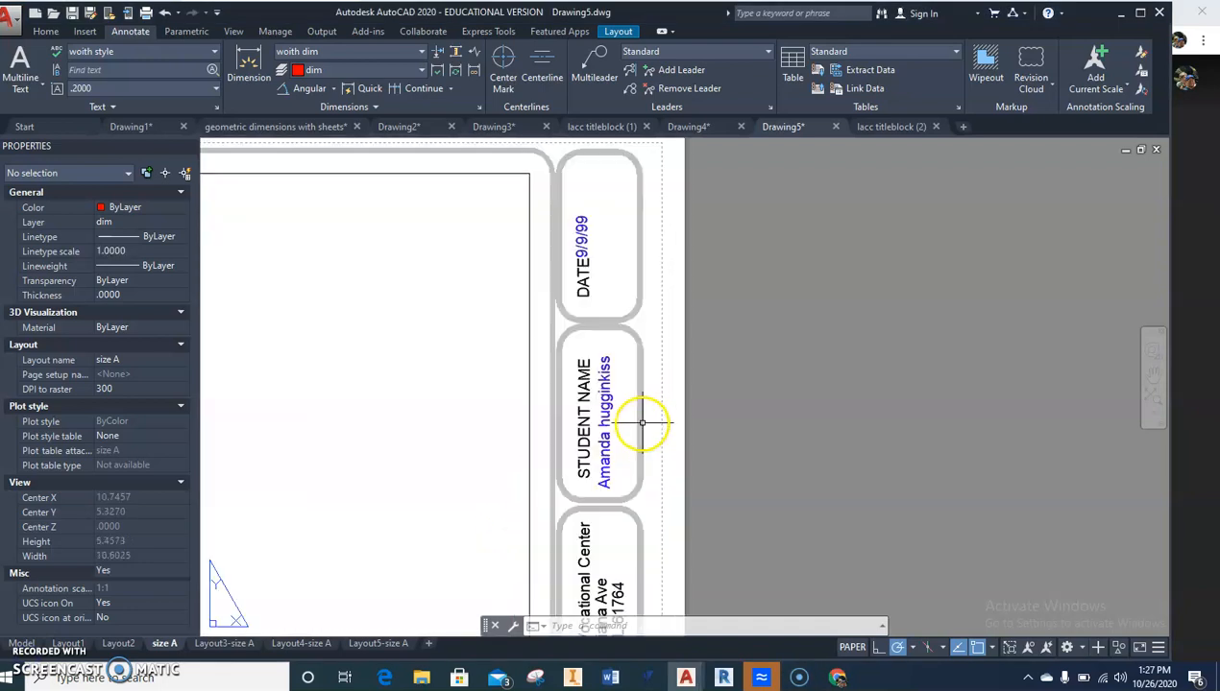
left_click(605, 442)
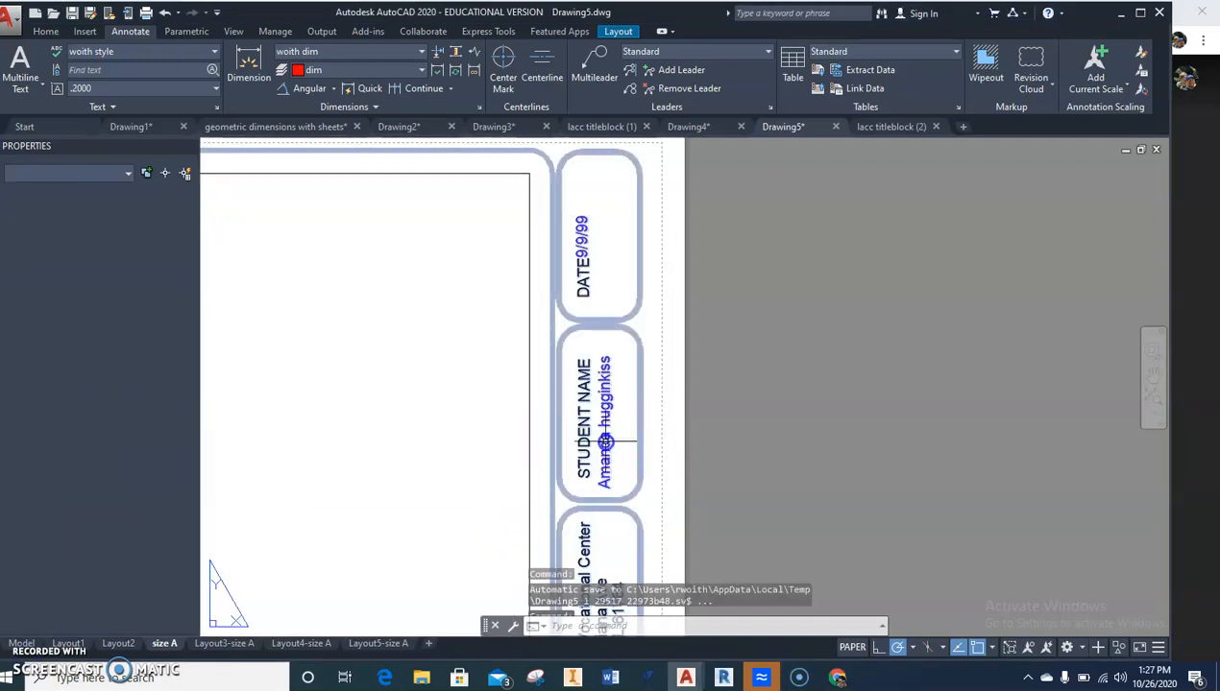
double_click(604, 440)
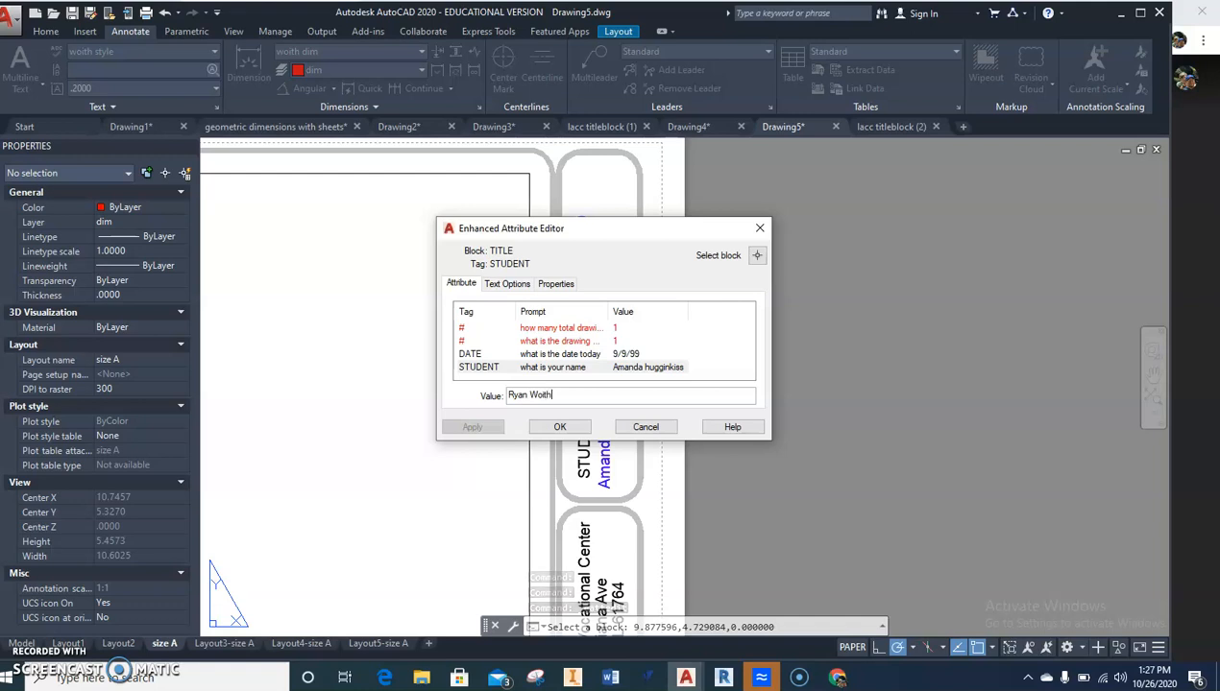
left_click(643, 355)
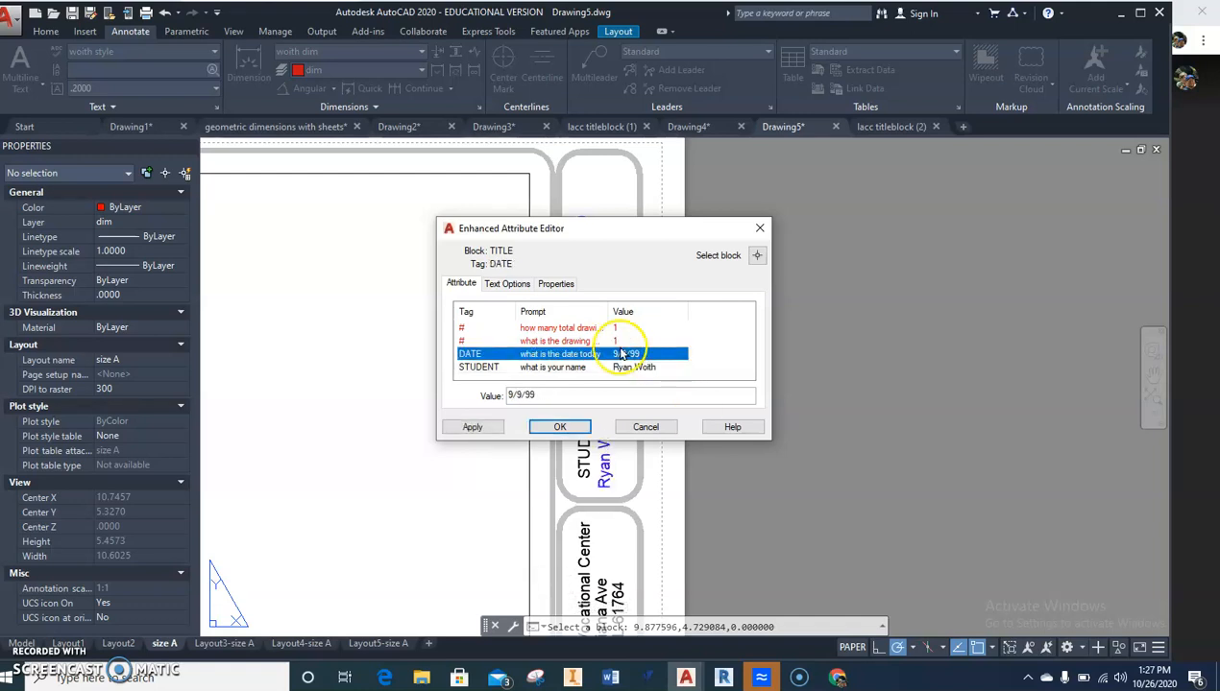
left_click(548, 394)
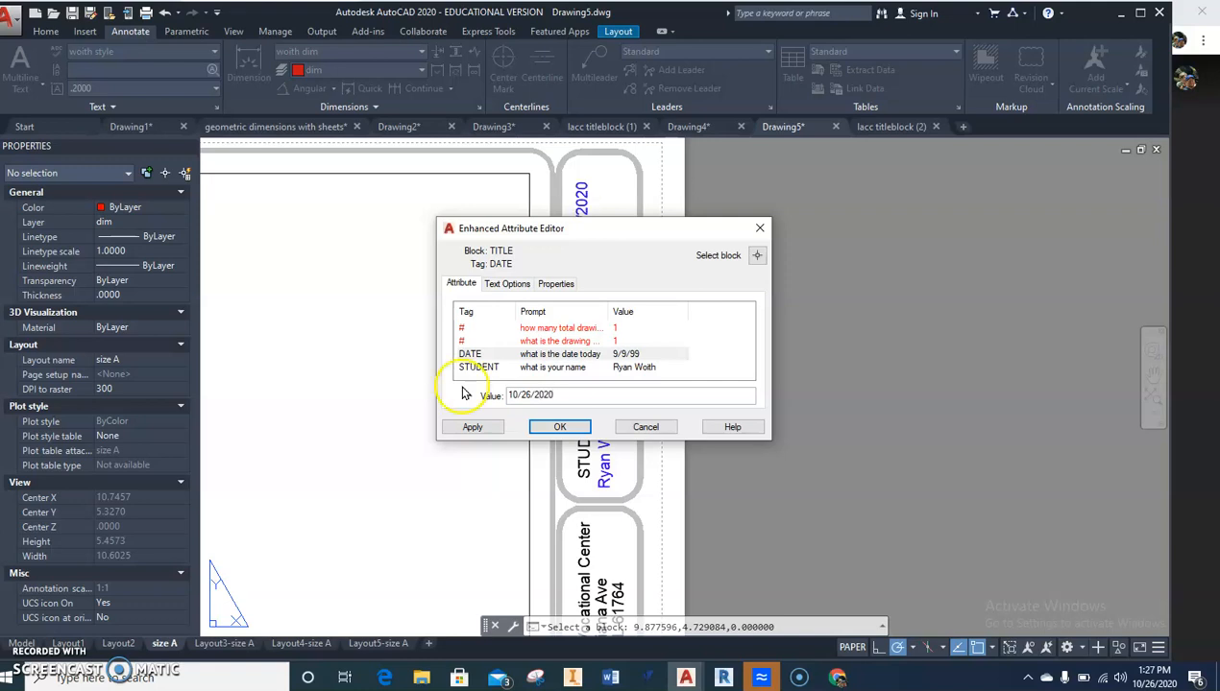
left_click(560, 428)
- Adjust the model view inside the size A layout's viewport so both parts fit, and return to paper space
scroll(558, 413, "down", 5)
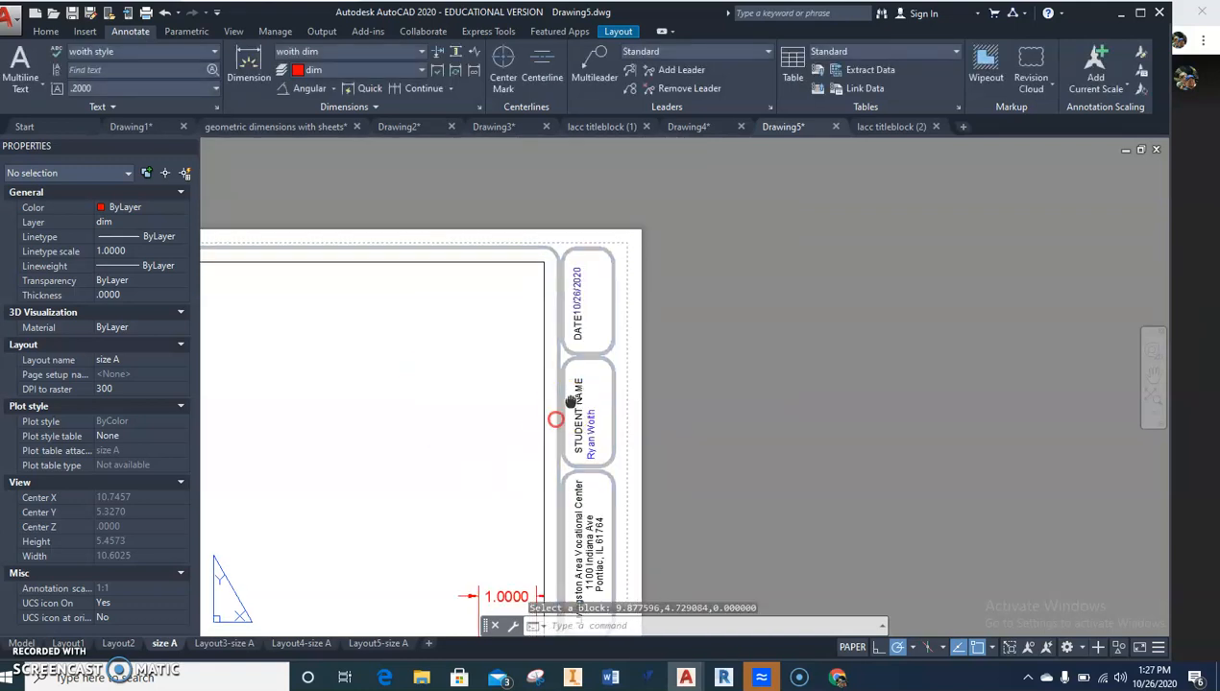
middle_click_drag(773, 318, 783, 318)
double_click(686, 326)
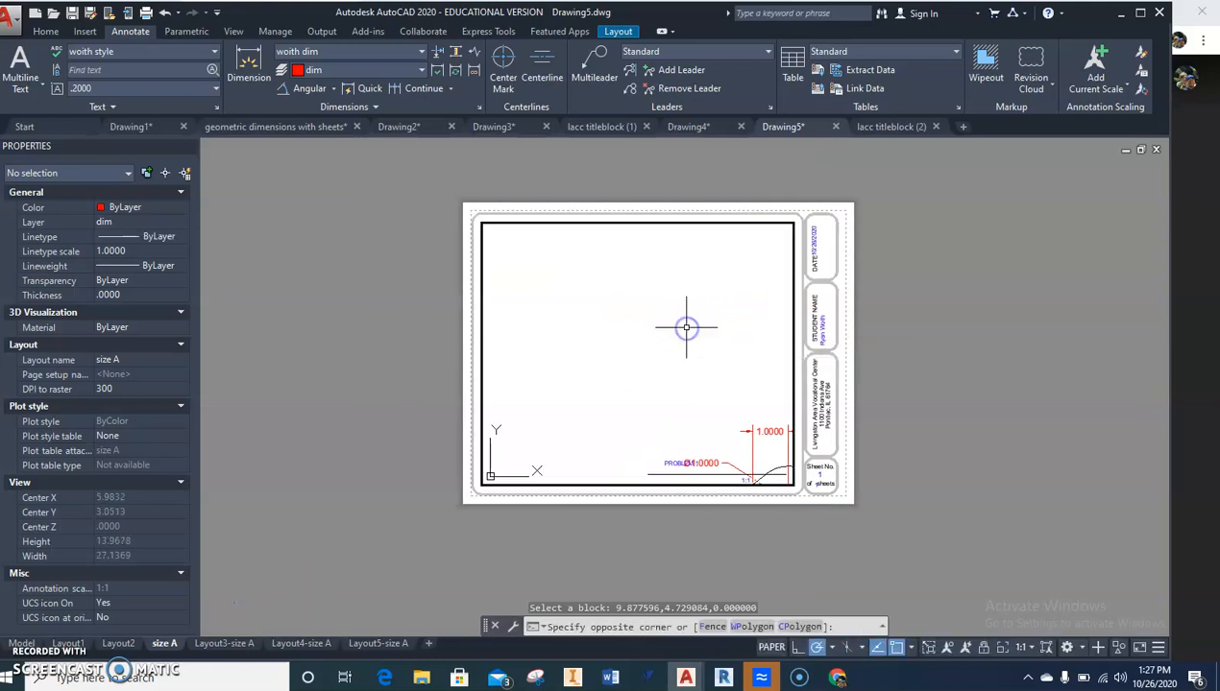
scroll(684, 326, "down", 7)
middle_click_drag(687, 329, 575, 332)
scroll(574, 327, "up", 2)
scroll(575, 331, "down", 2)
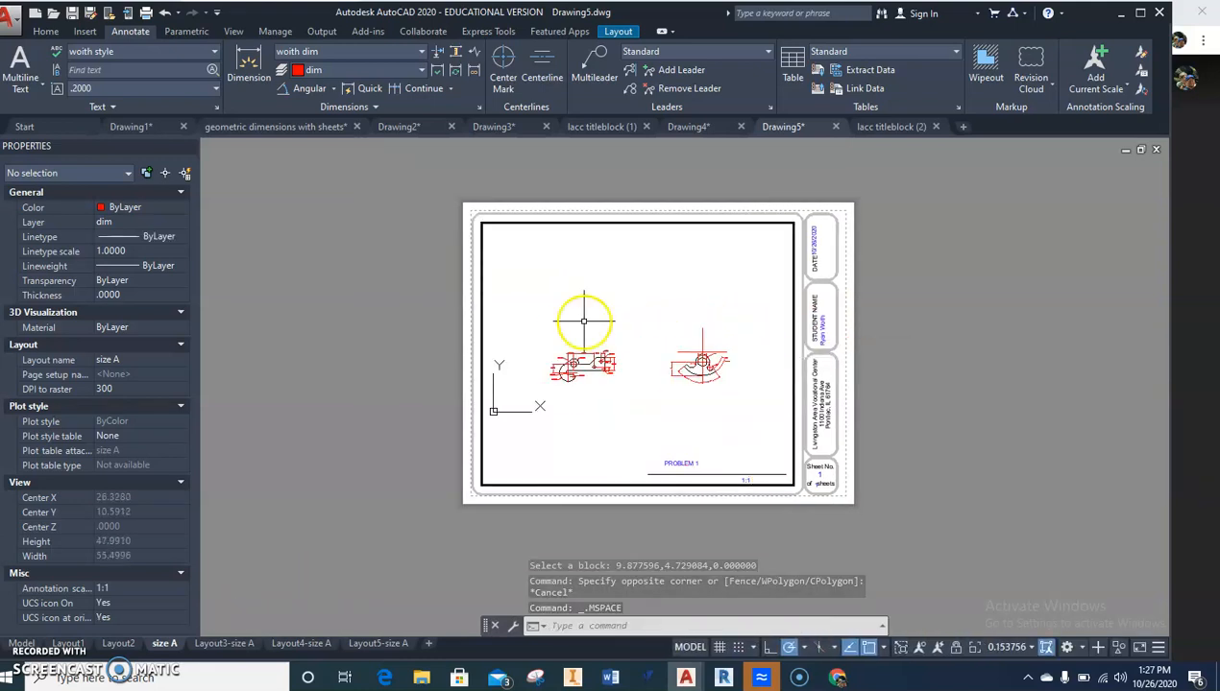
double_click(940, 338)
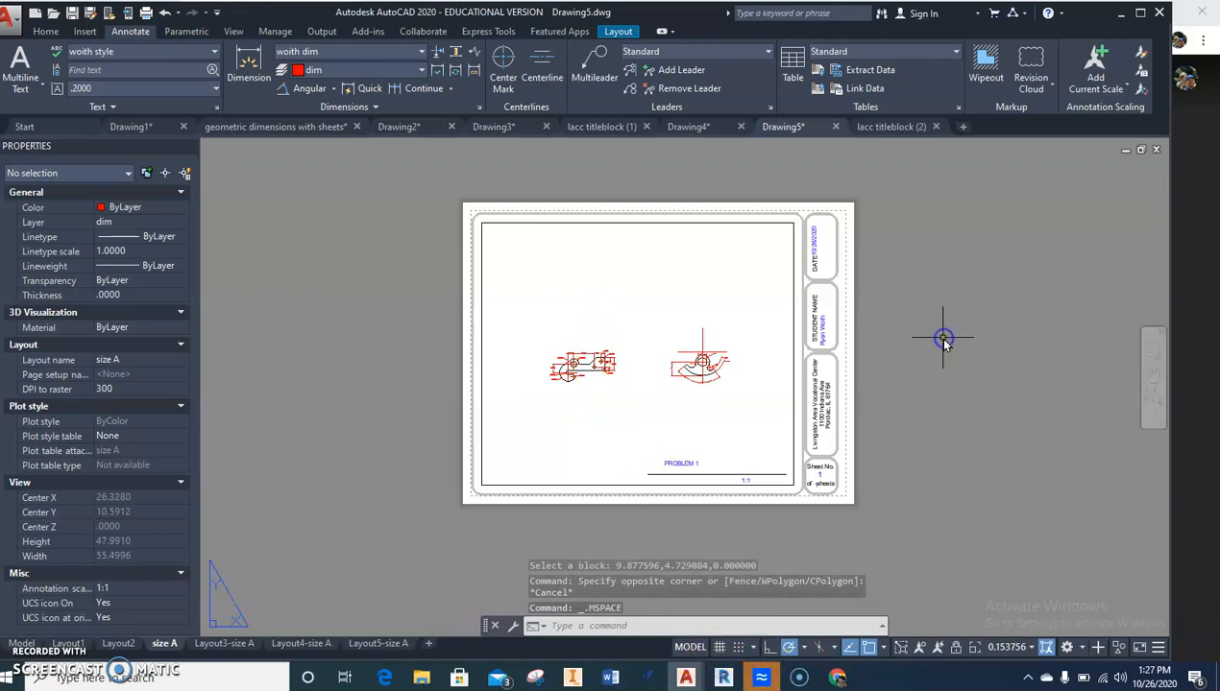
- Reactivate the viewport, enlarge the parts inside it, and switch back to paper space
scroll(942, 335, "up", 3)
scroll(942, 335, "down", 1)
scroll(946, 333, "down", 2)
scroll(946, 333, "up", 2)
scroll(945, 333, "down", 4)
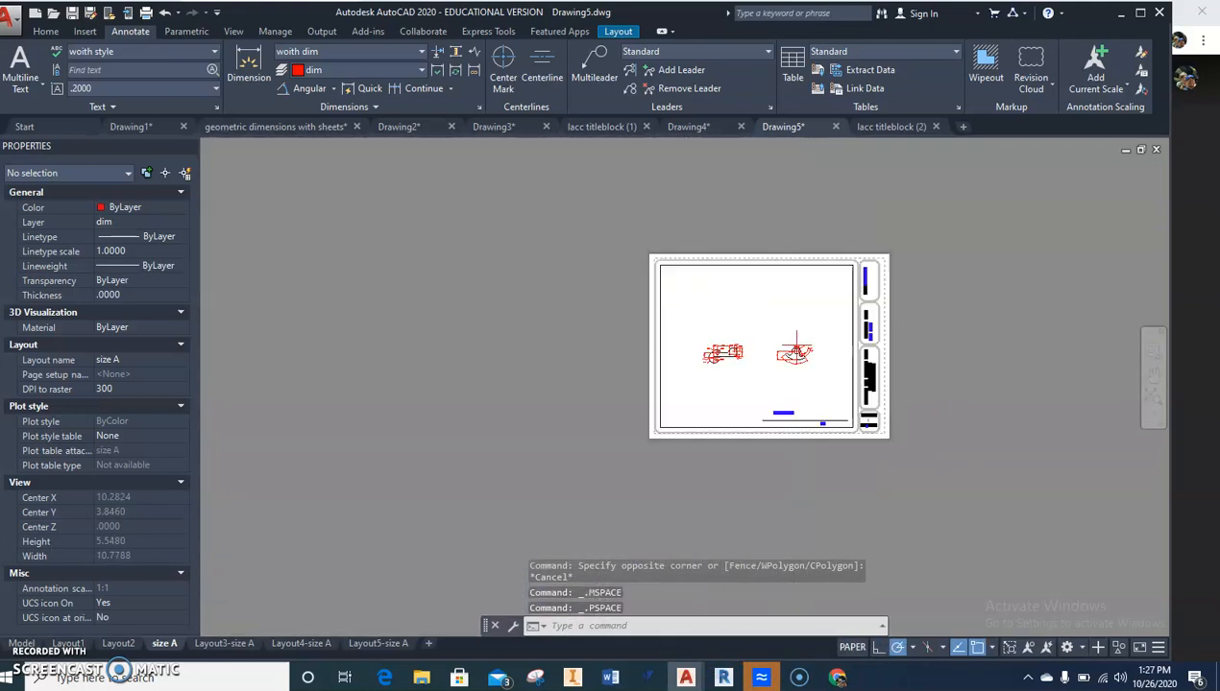
double_click(816, 342)
scroll(802, 342, "up", 3)
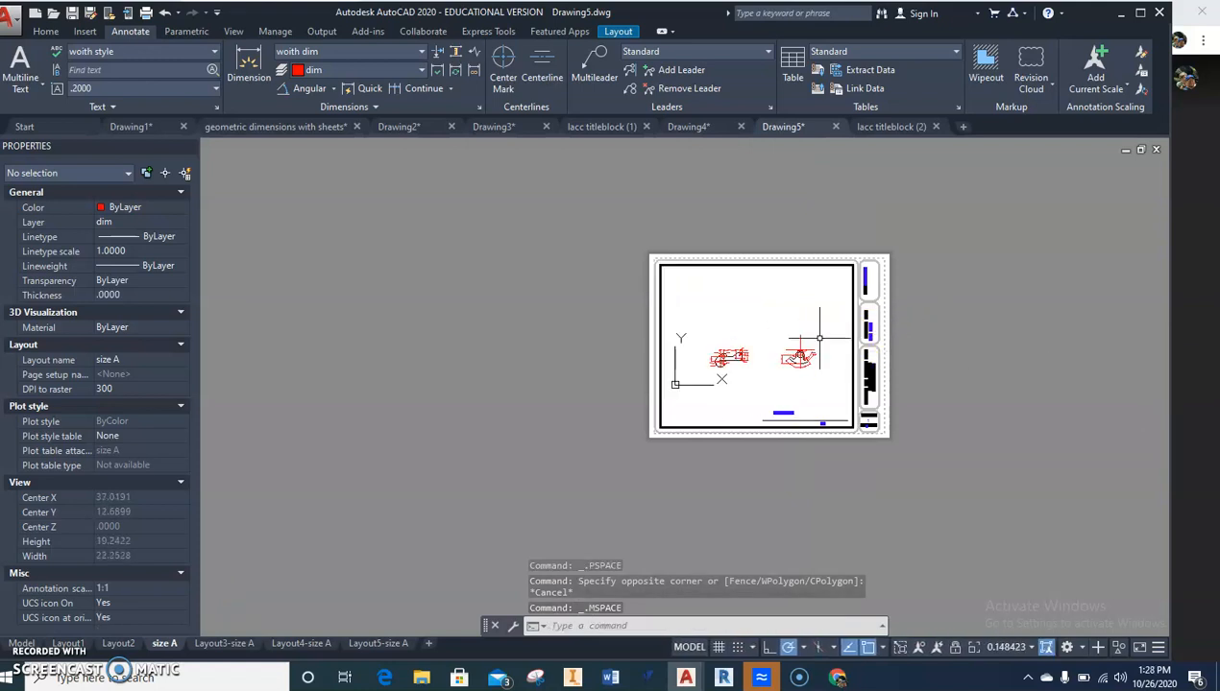
left_click(704, 649)
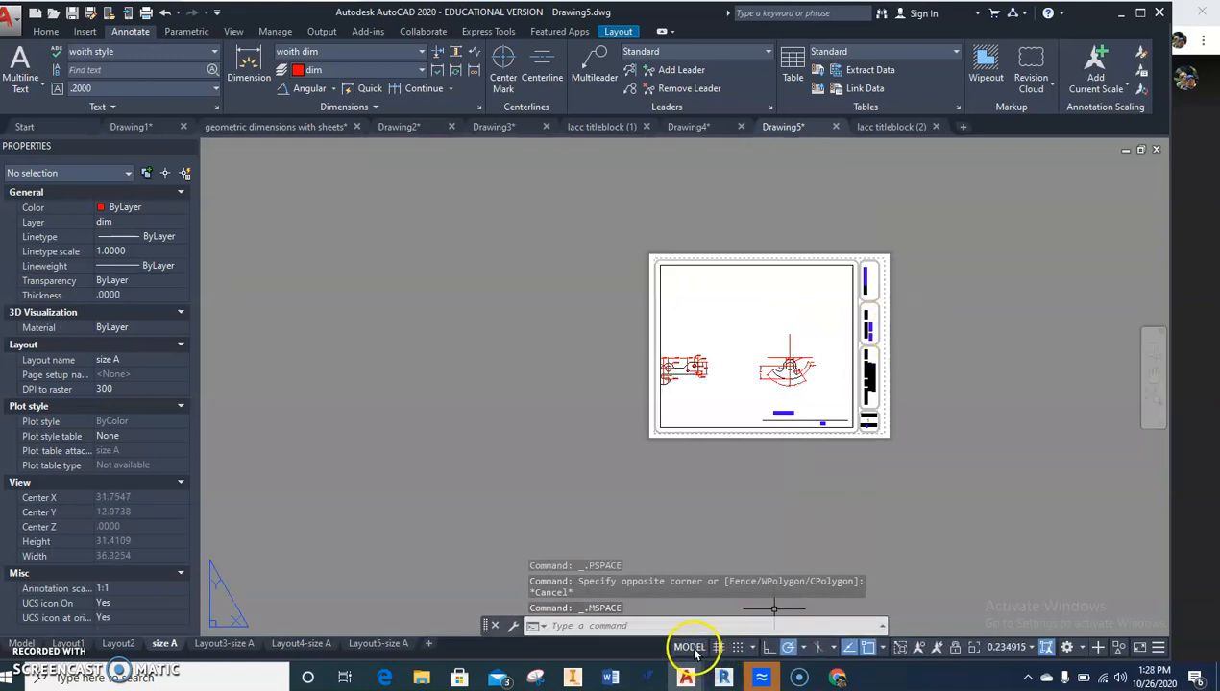
- Erase the single large viewport from the size A layout
scroll(783, 538, "up", 2)
middle_click_drag(784, 537, 702, 626)
middle_click_drag(702, 539, 683, 585)
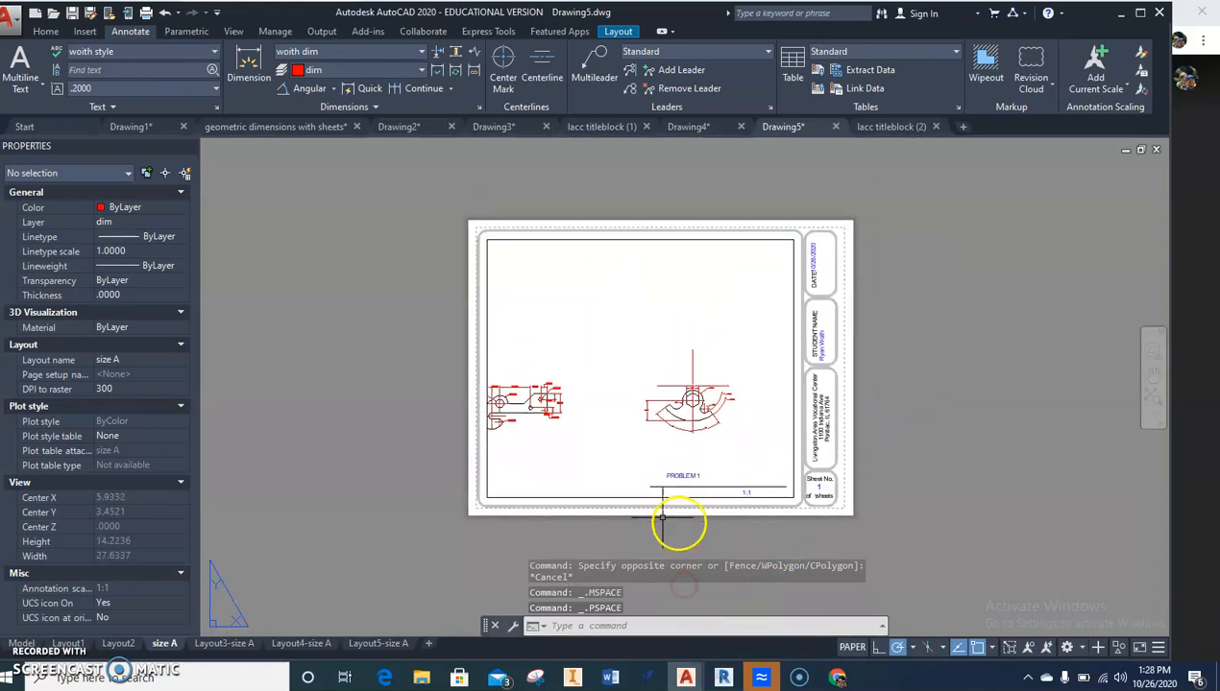
left_click(526, 496)
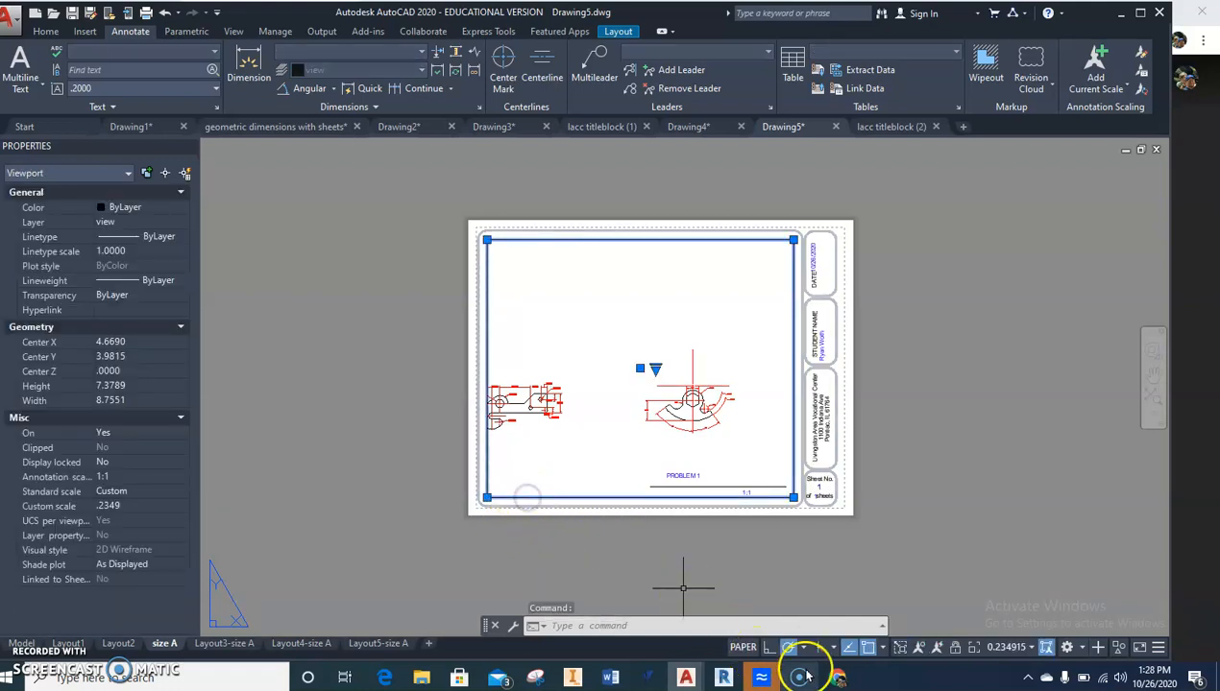
key("Delete")
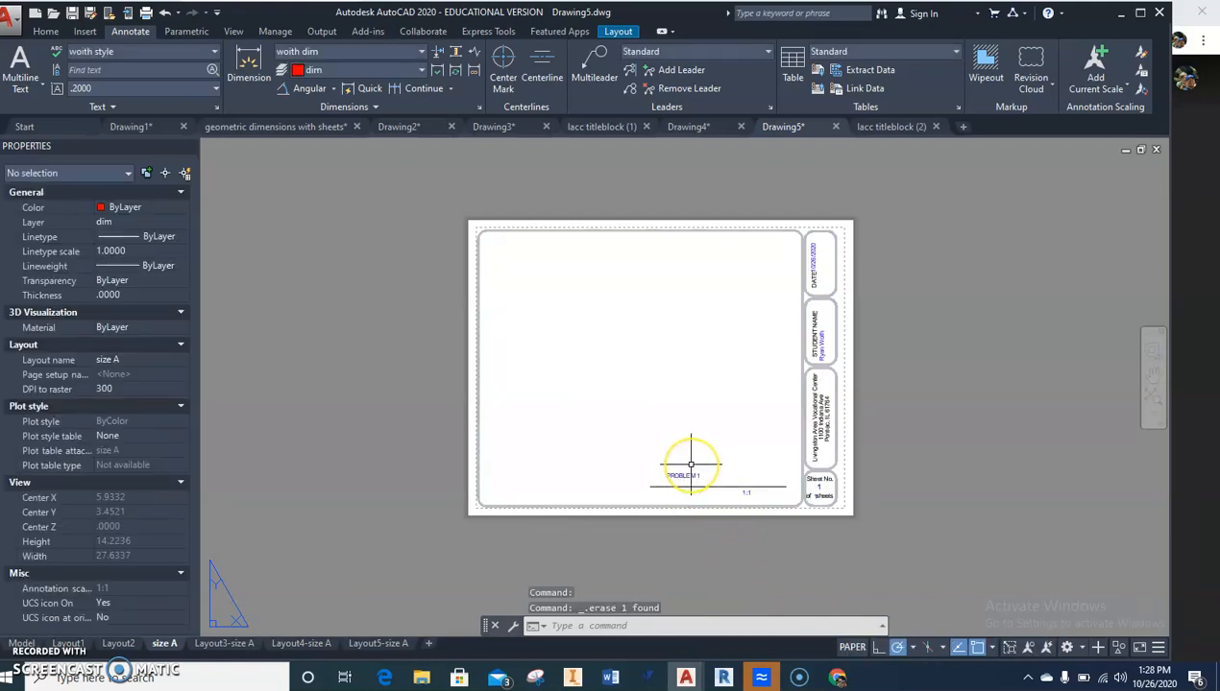
- Create two side-by-side viewports with the Vertical arrangement of MVIEW inside the title block's border, each about 4.38 wide by 7.38 high
key("Return")
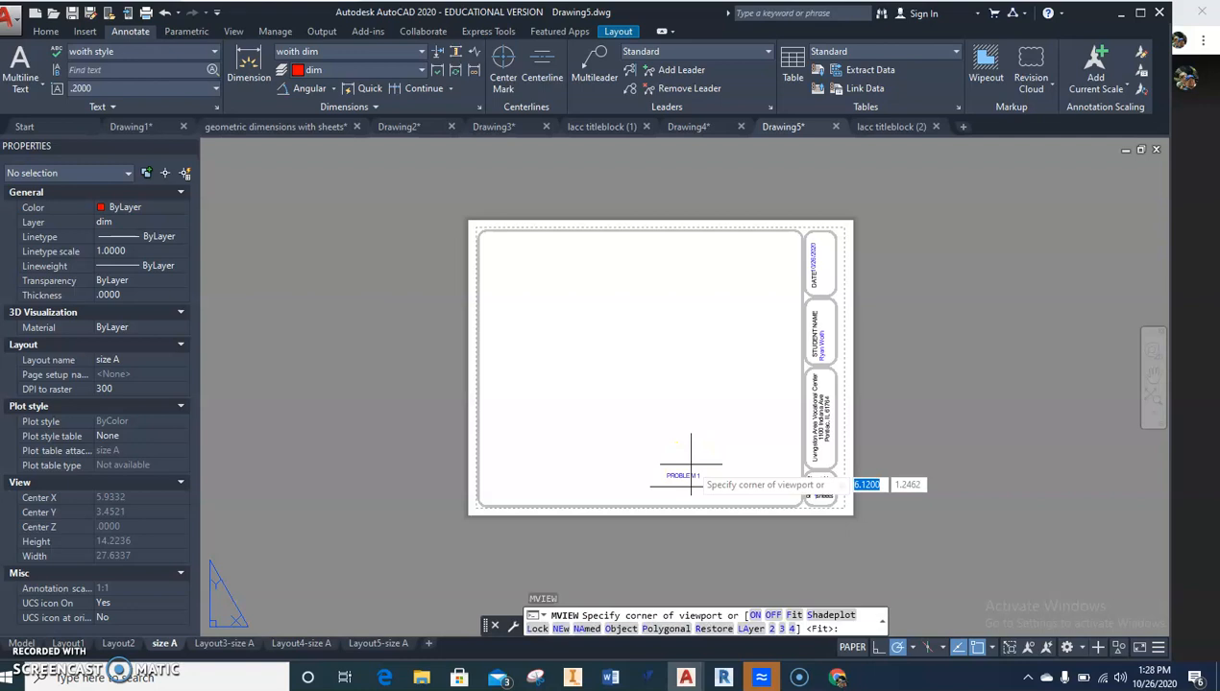
left_click(769, 629)
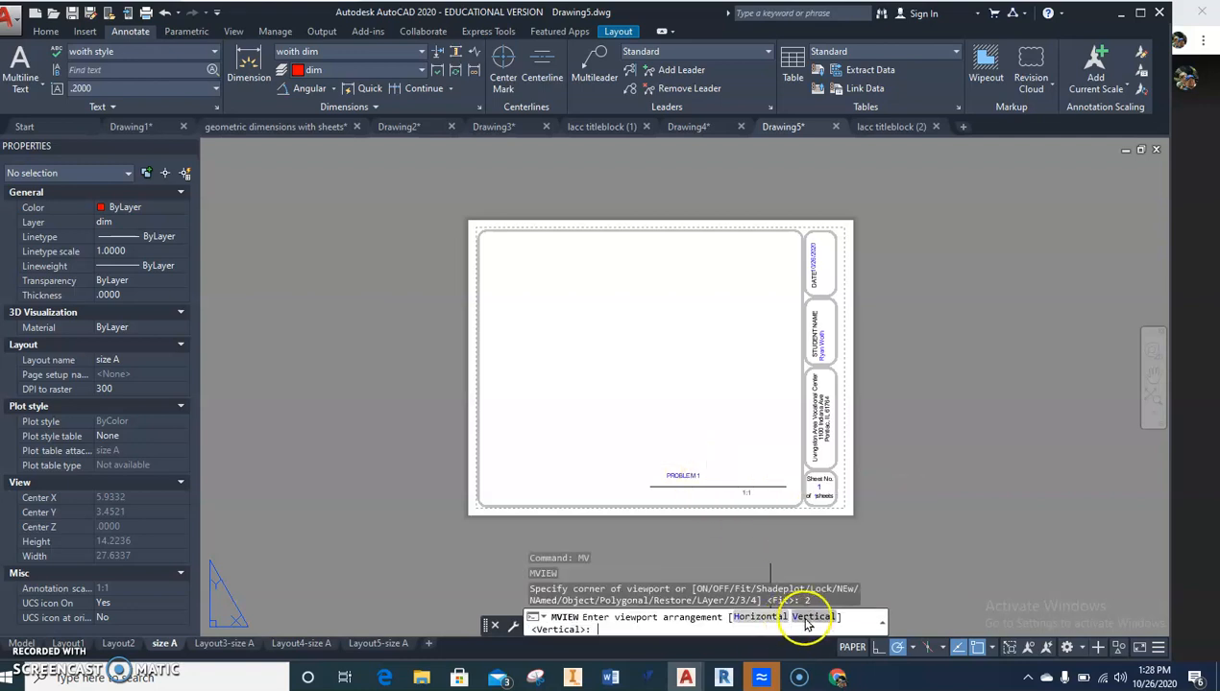
left_click(807, 618)
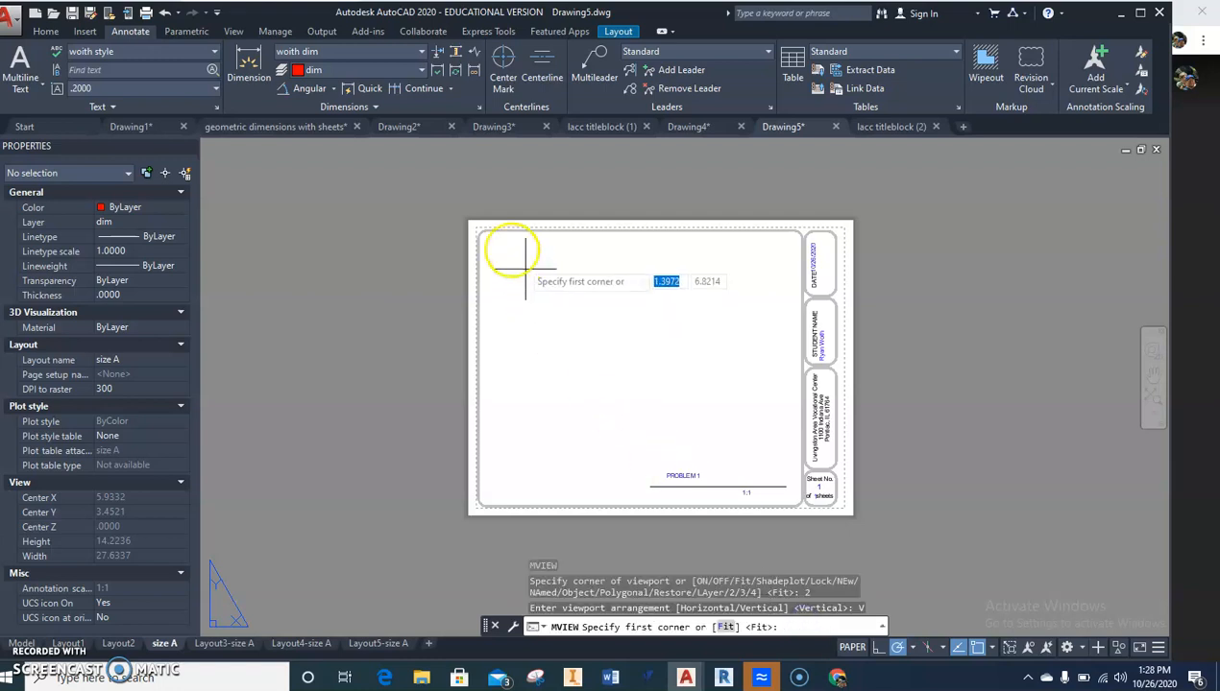
left_click(490, 237)
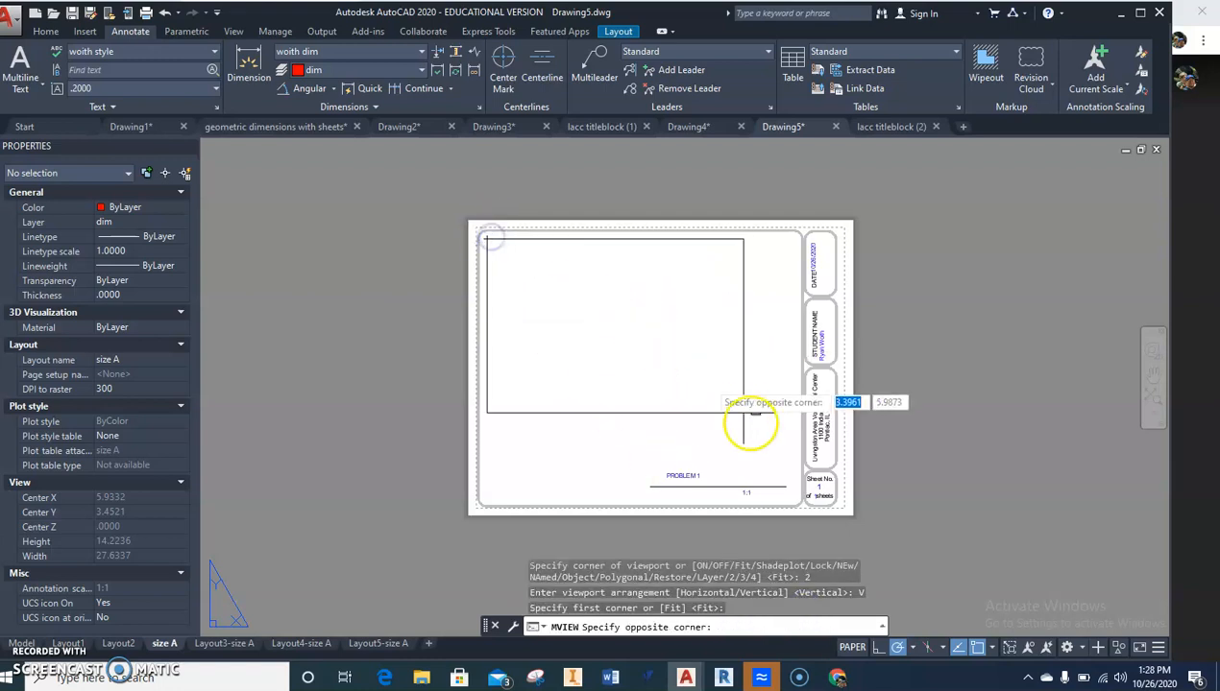
left_click(796, 499)
scroll(690, 421, "up", 2)
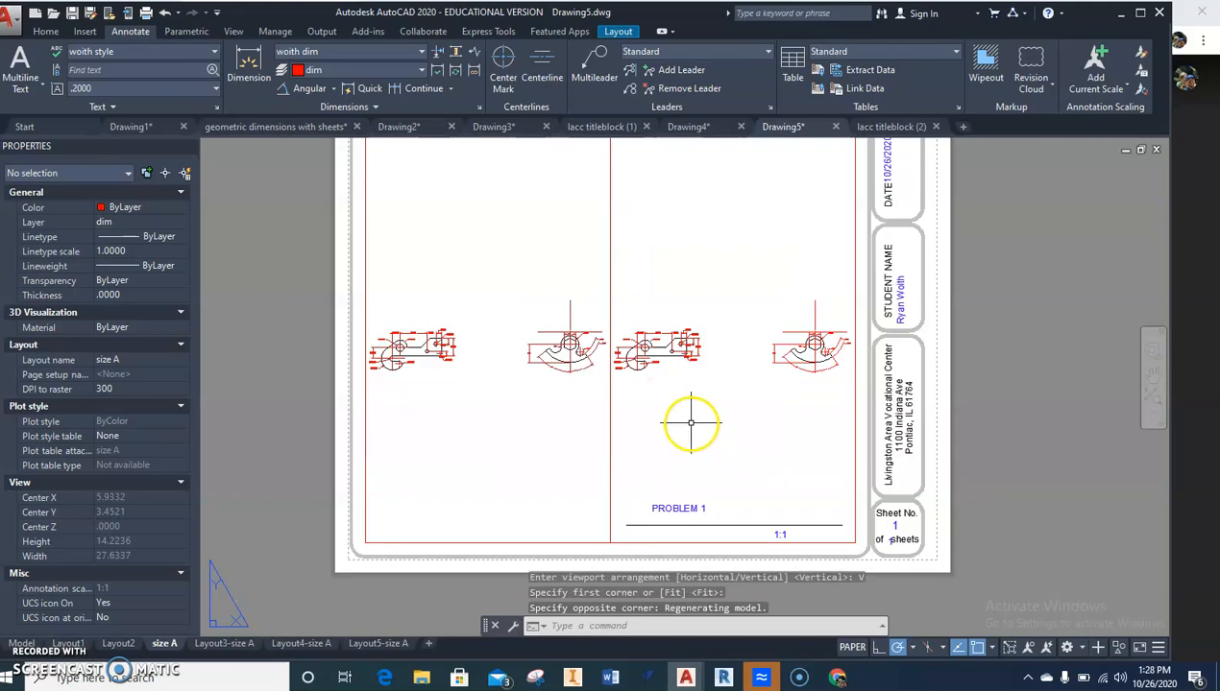
scroll(677, 420, "down", 2)
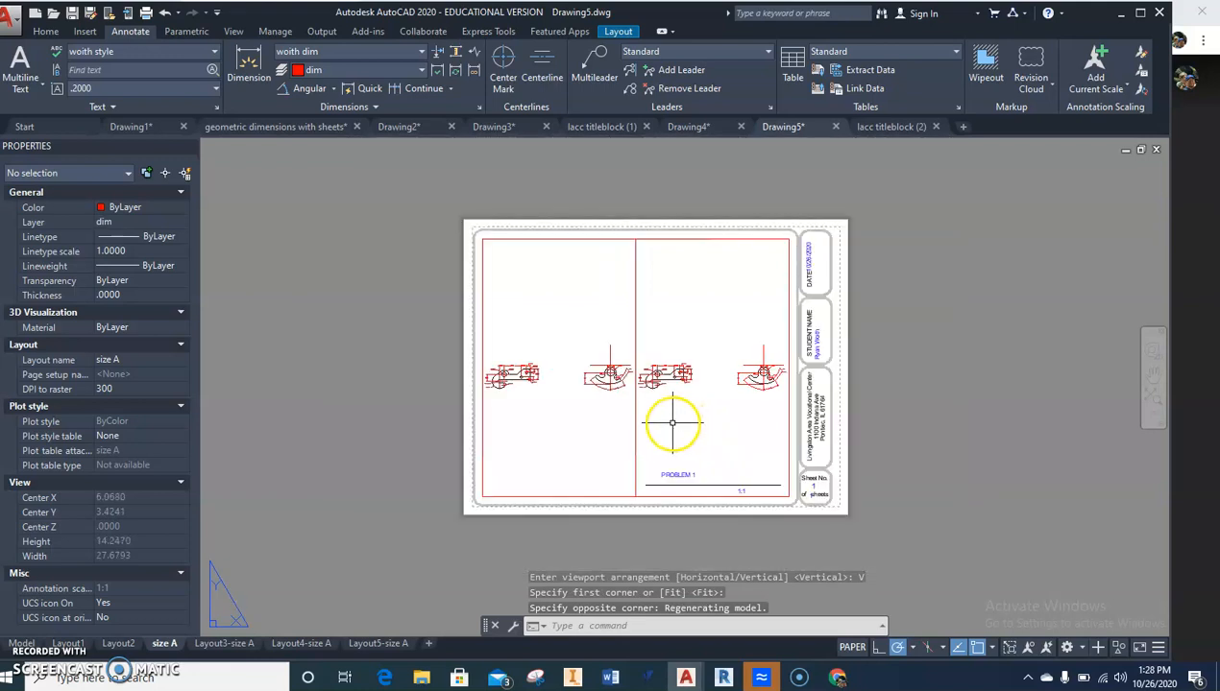
- Erase the two side-by-side viewports from the size A layout
left_click(675, 437)
left_click(581, 409)
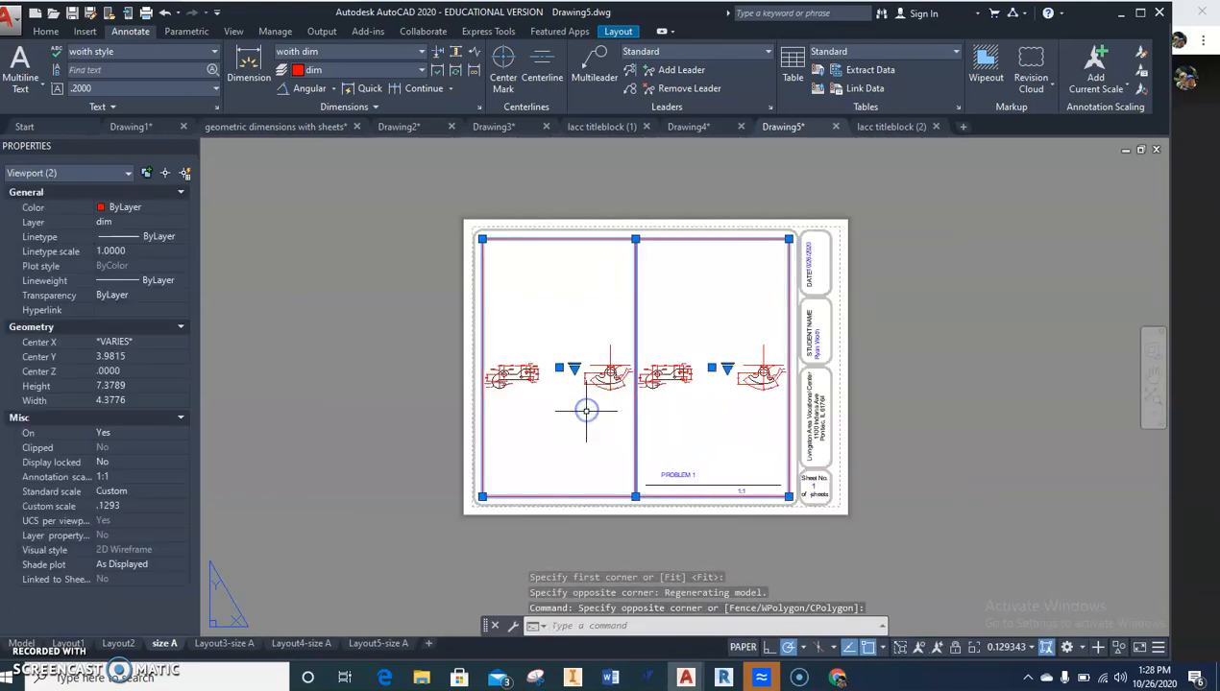
key("Delete")
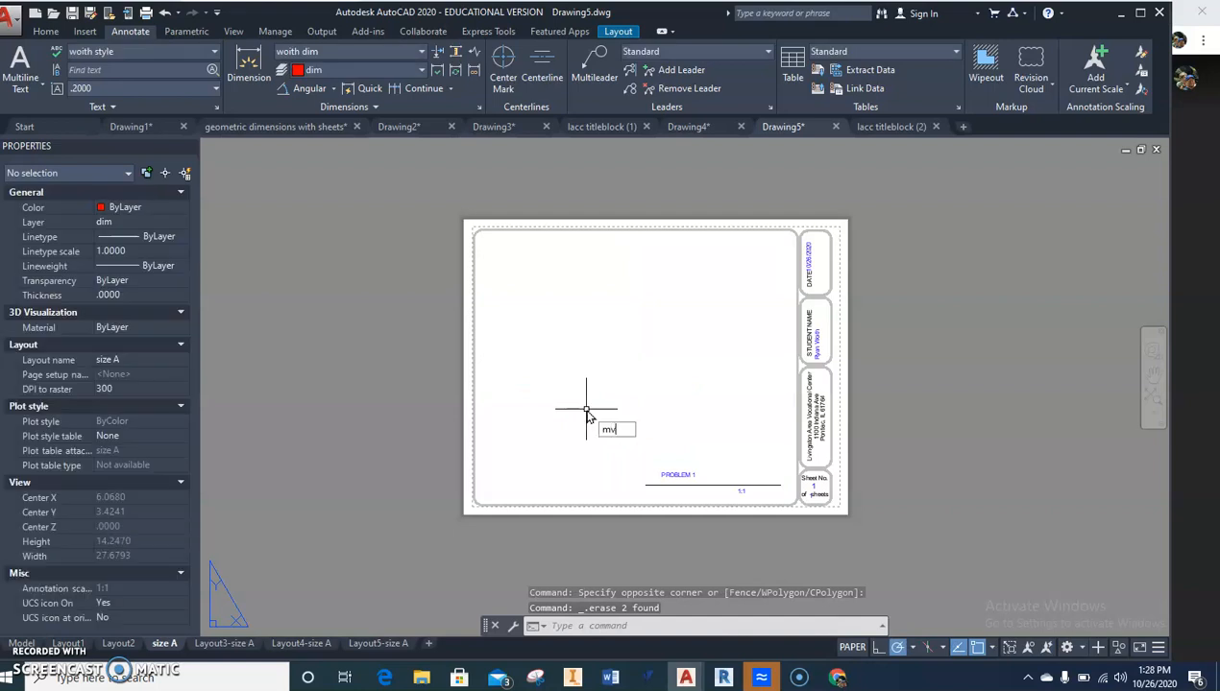
- Create two stacked viewports with the Horizontal arrangement of MVIEW, filling the area inside the title block's border
key("Return")
type("2")
key("Return")
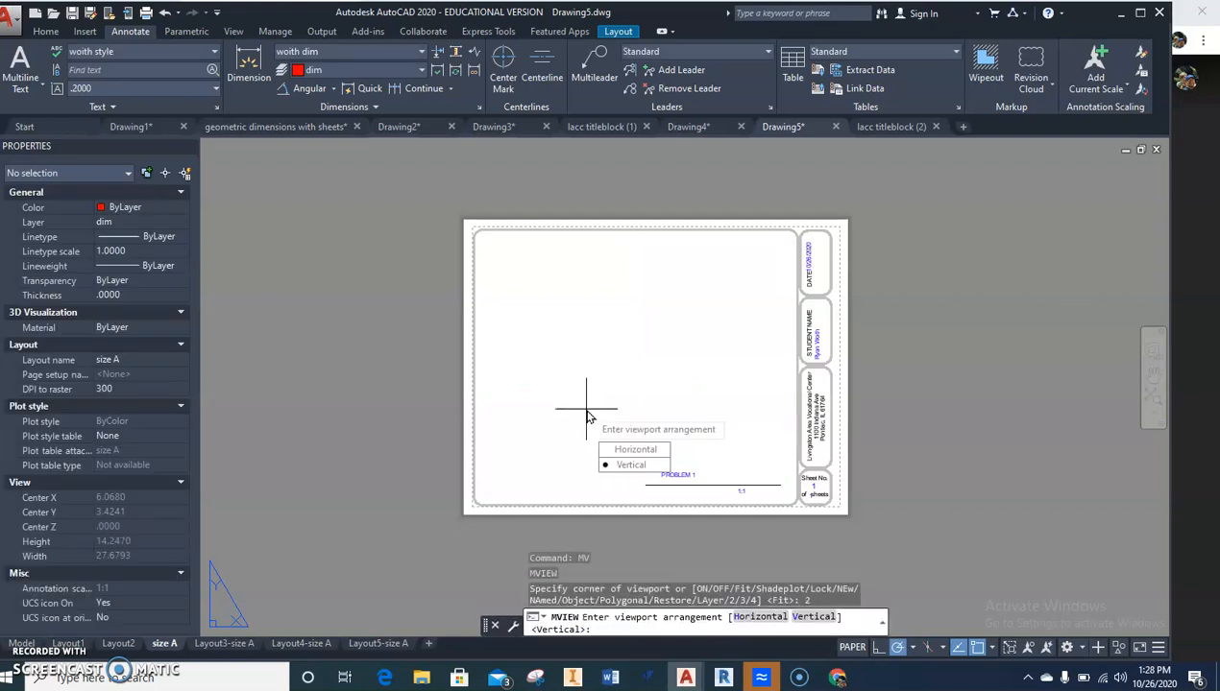
key("Return")
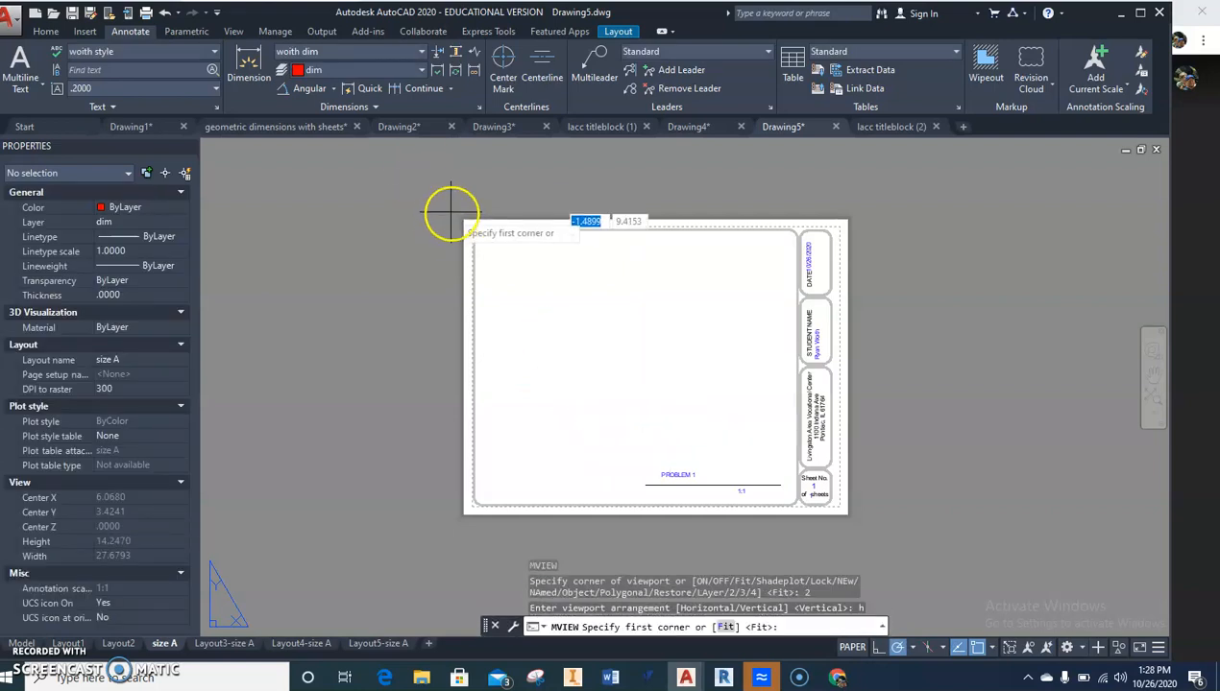
left_click(481, 237)
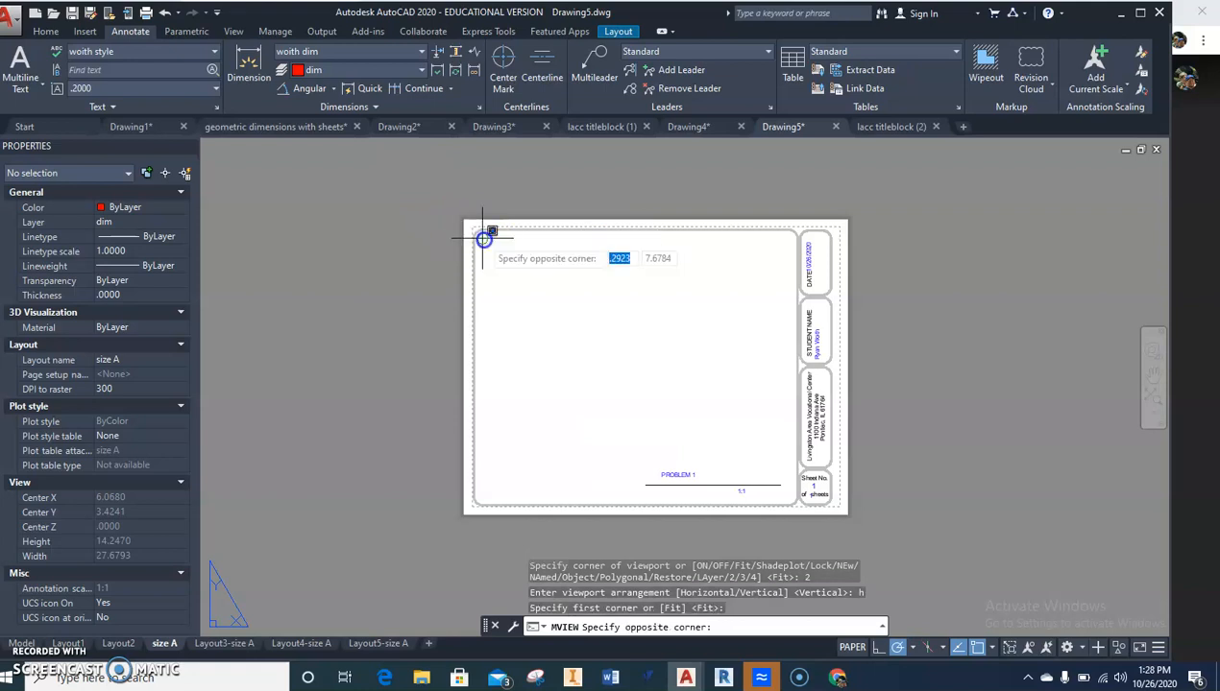
left_click(790, 497)
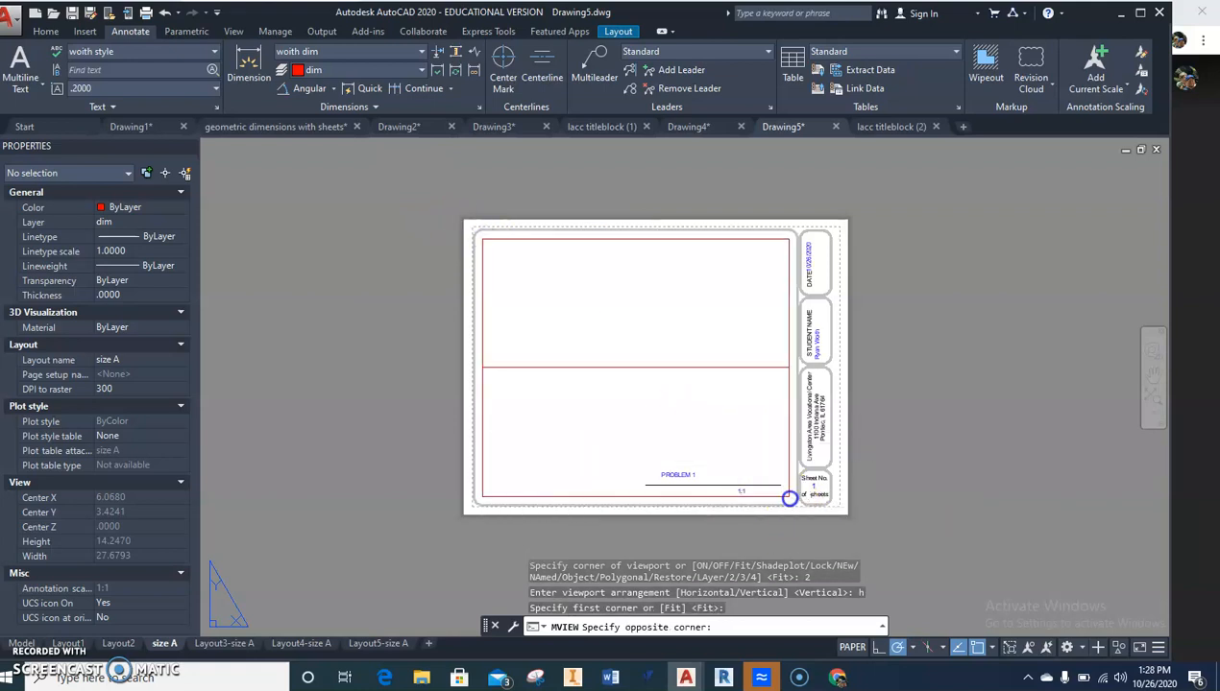
- Frame the hook-shaped part in the lower viewport and the curved plate in the upper viewport
double_click(635, 406)
scroll(635, 406, "up", 3)
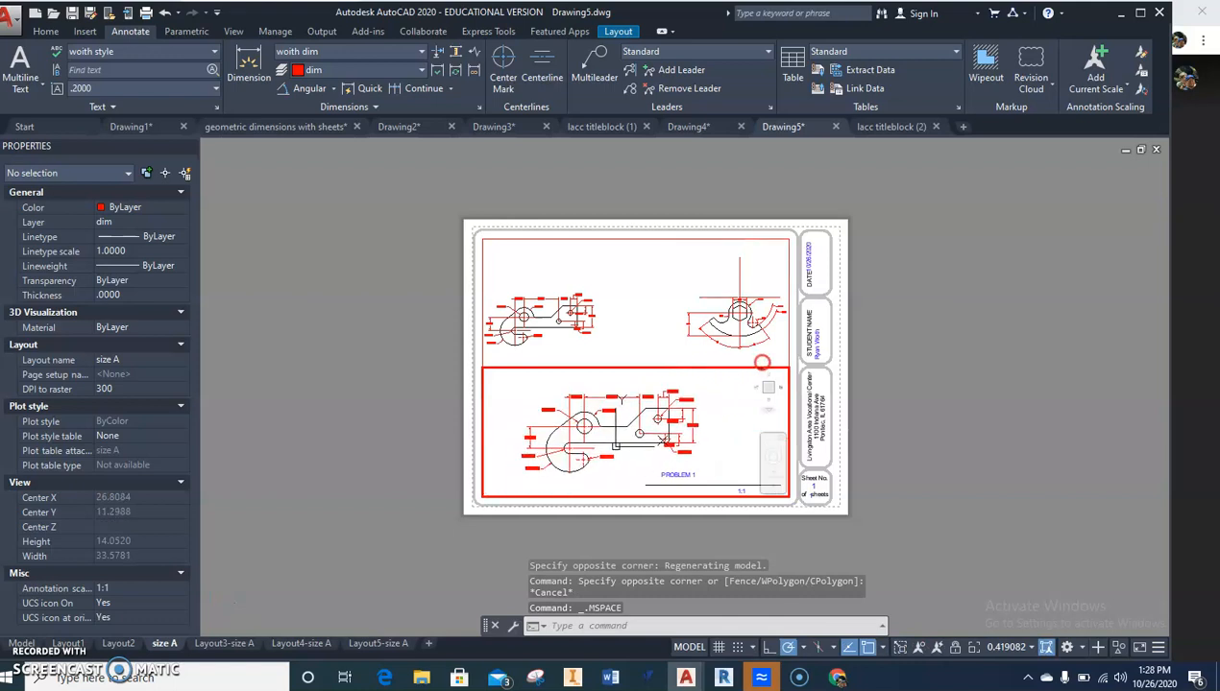
left_click(662, 341)
mouse_move(657, 333)
middle_mouse_down()
mouse_move(554, 321)
mouse_move(626, 322)
mouse_move(616, 326)
middle_mouse_up()
scroll(626, 323, "up", 3)
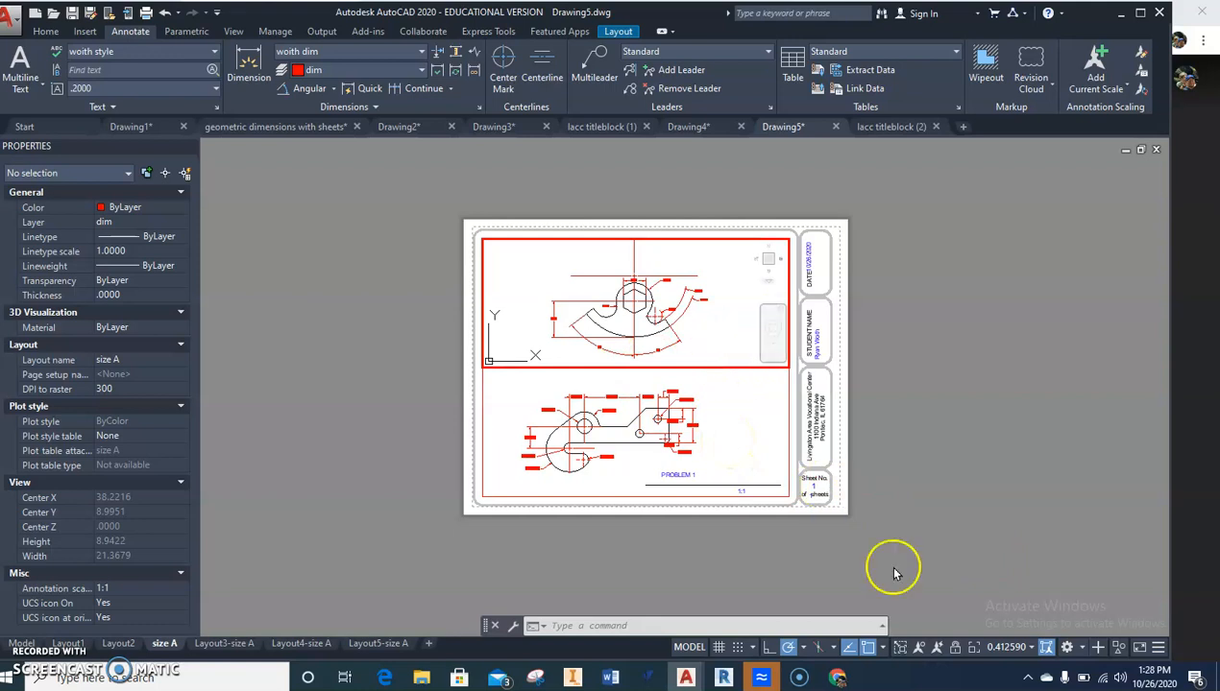
- Set the upper viewport's scale to 1:2 and center the curved plate inside it
left_click(1003, 648)
left_click(985, 221)
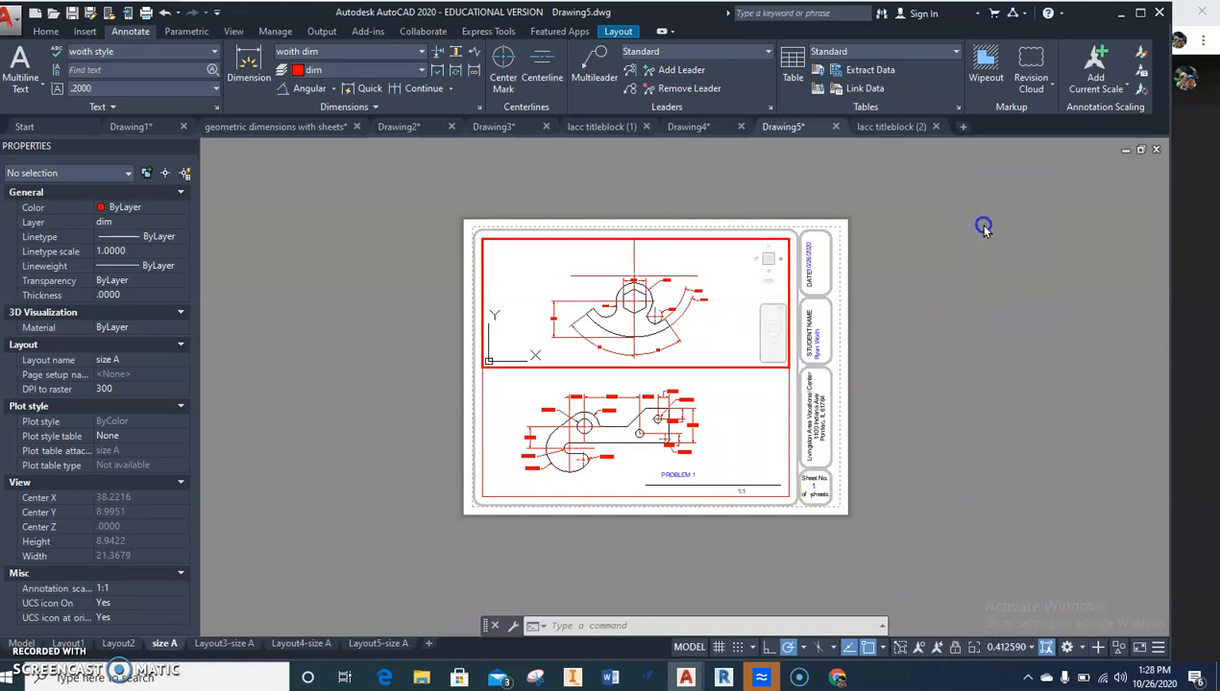
double_click(714, 310)
middle_click_drag(713, 311, 715, 302)
- Activate the lower viewport and set its scale to 1:2 for the hook-shaped part
left_click(732, 427)
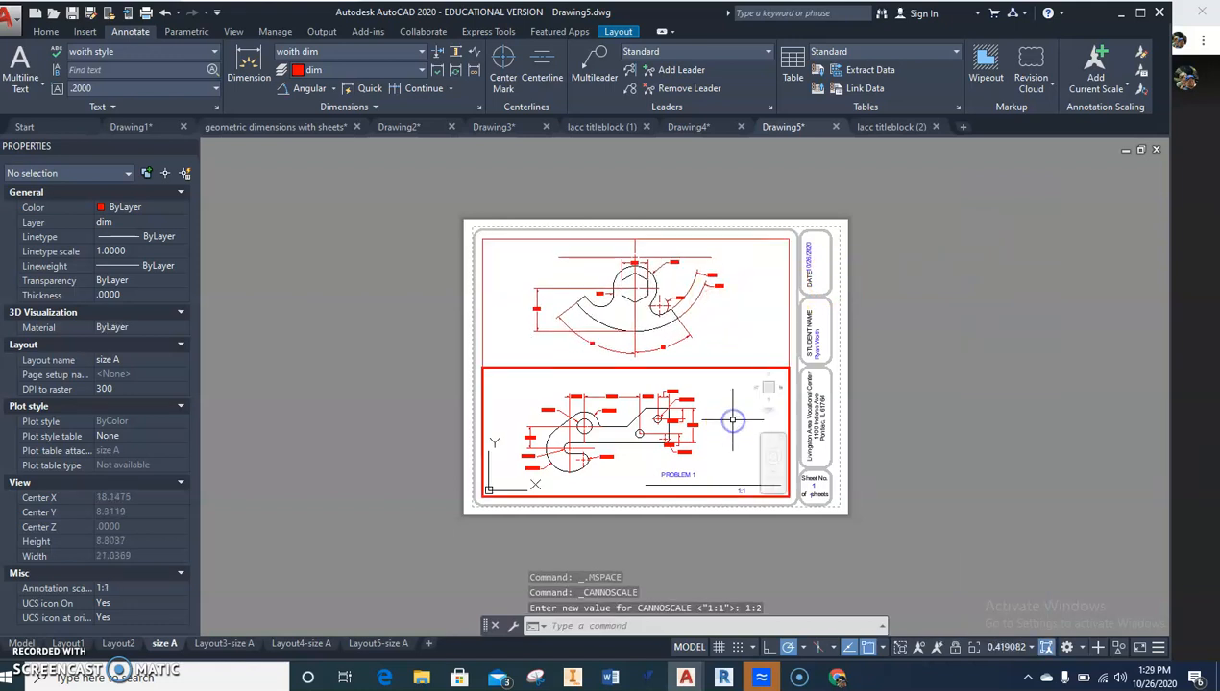
left_click(1014, 647)
left_click(985, 220)
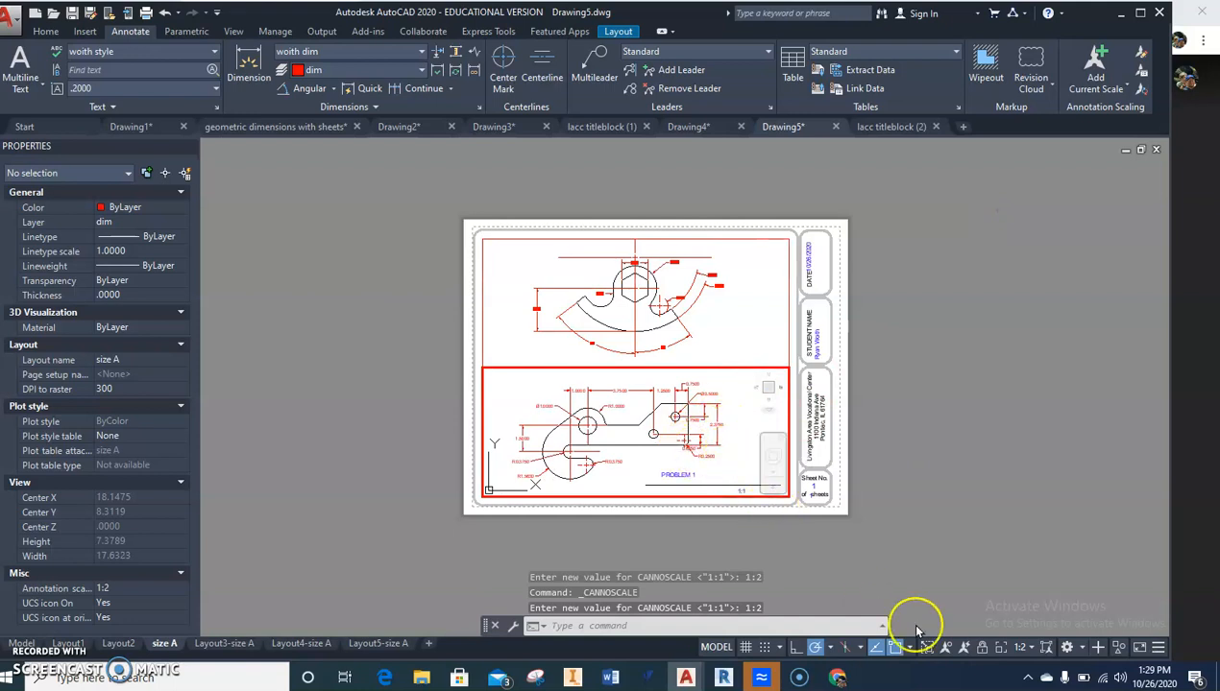
- Enlarge the view inside the lower viewport, then reset its scale to 1:2 and return to paper space
scroll(648, 441, "up", 2)
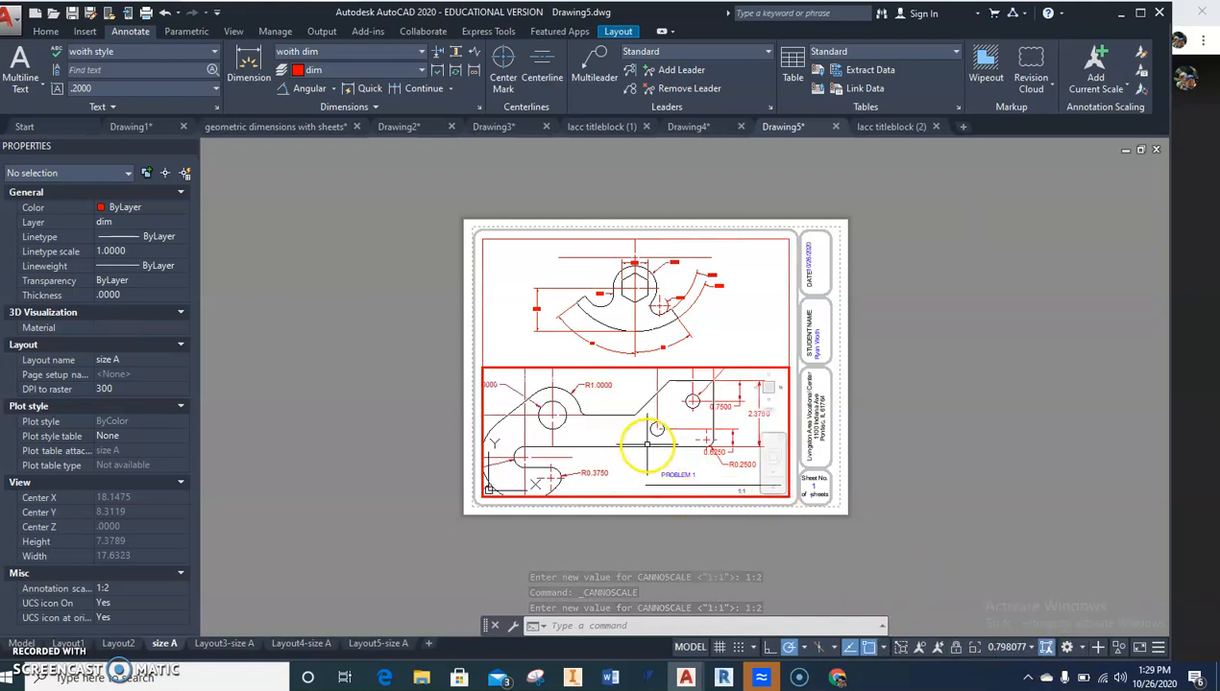
left_click(1011, 646)
left_click(979, 220)
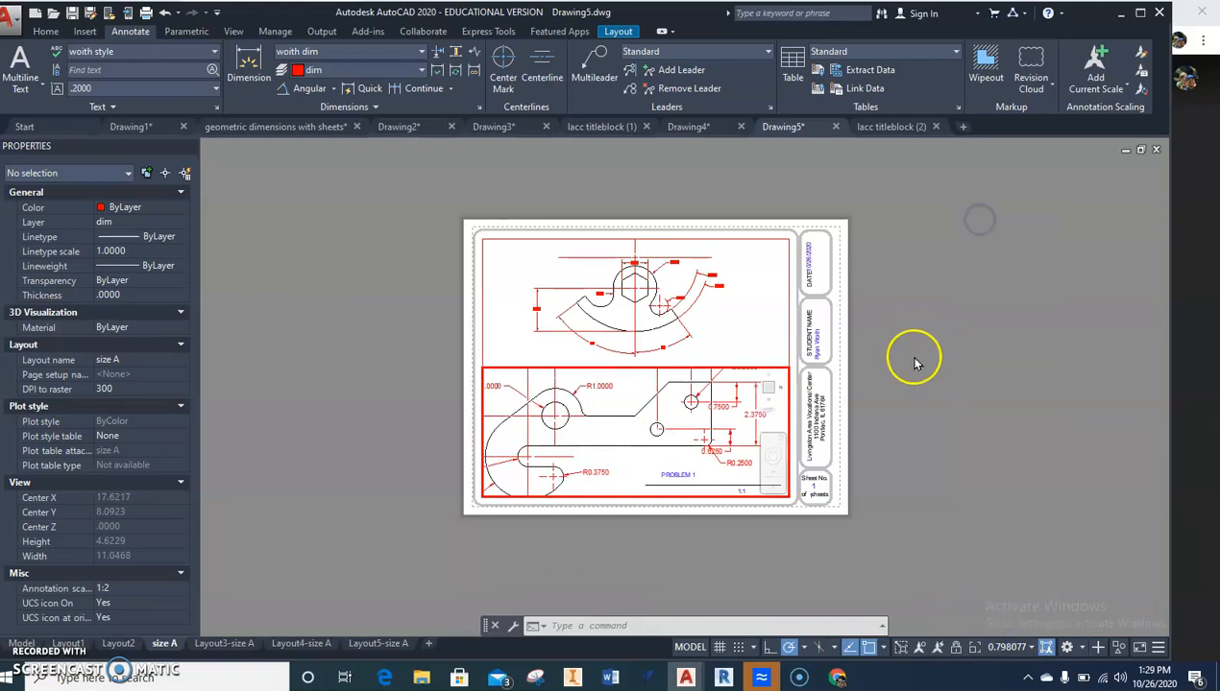
double_click(894, 386)
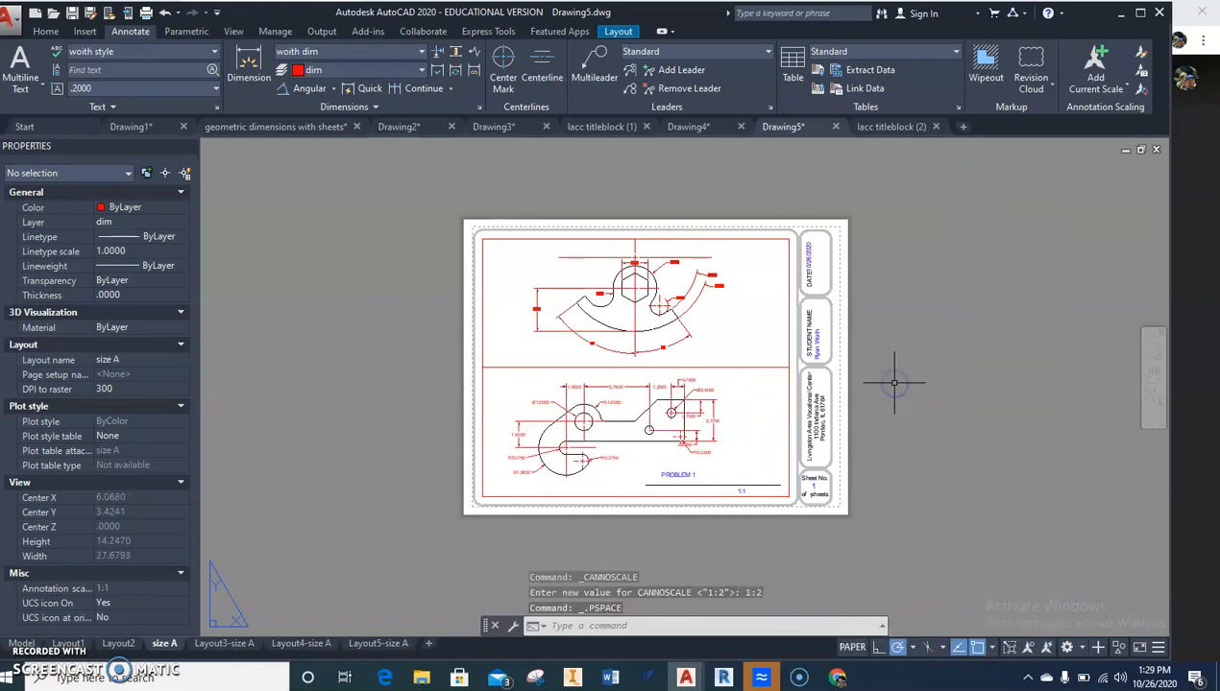
- Copy the PROBLEM 1 drawing label block about 3.75 straight up into the upper viewport
left_click(742, 490)
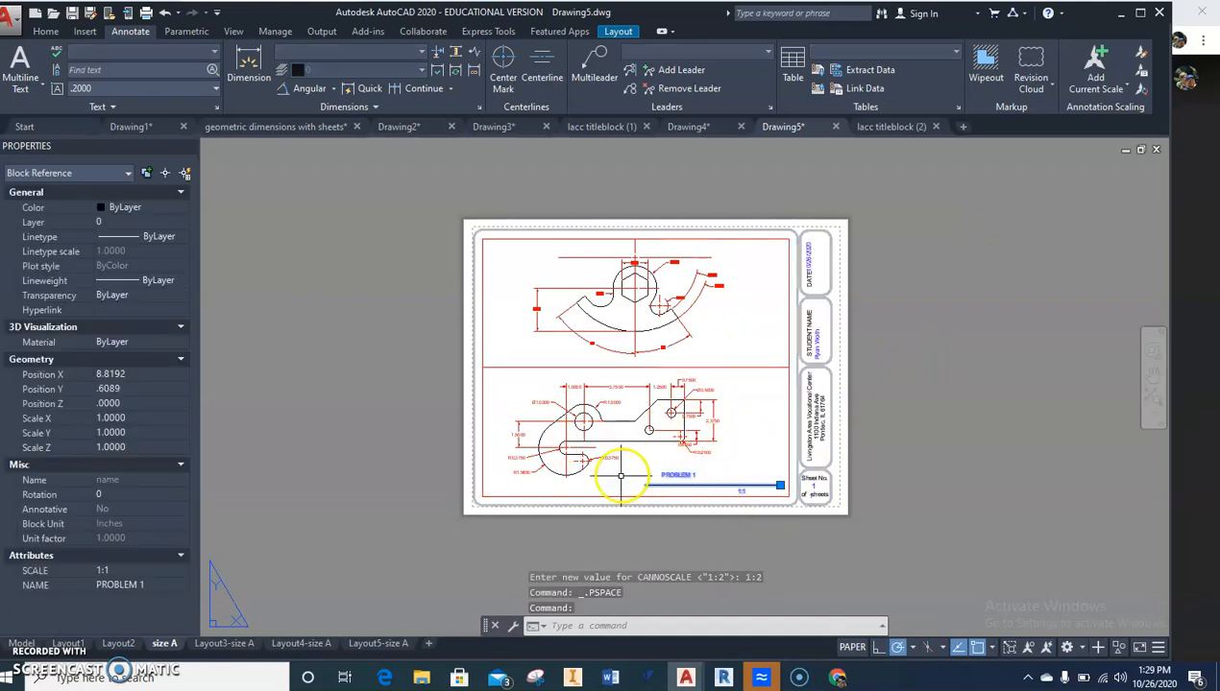
left_click(780, 485)
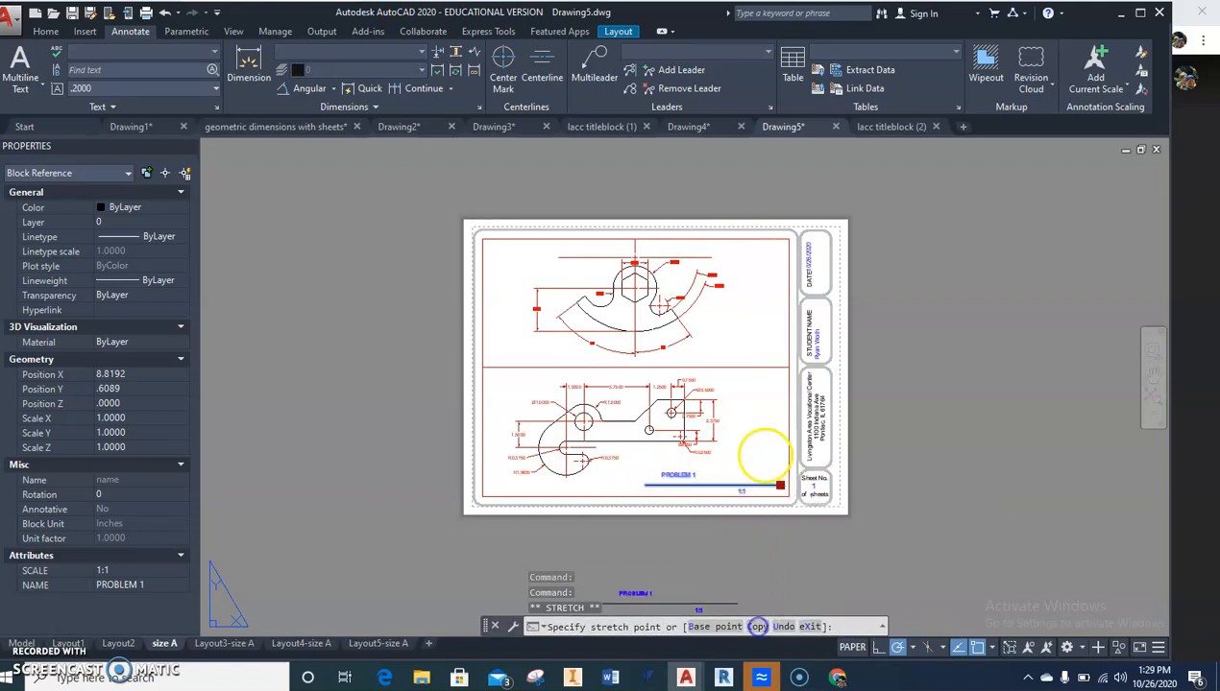
left_click(756, 626)
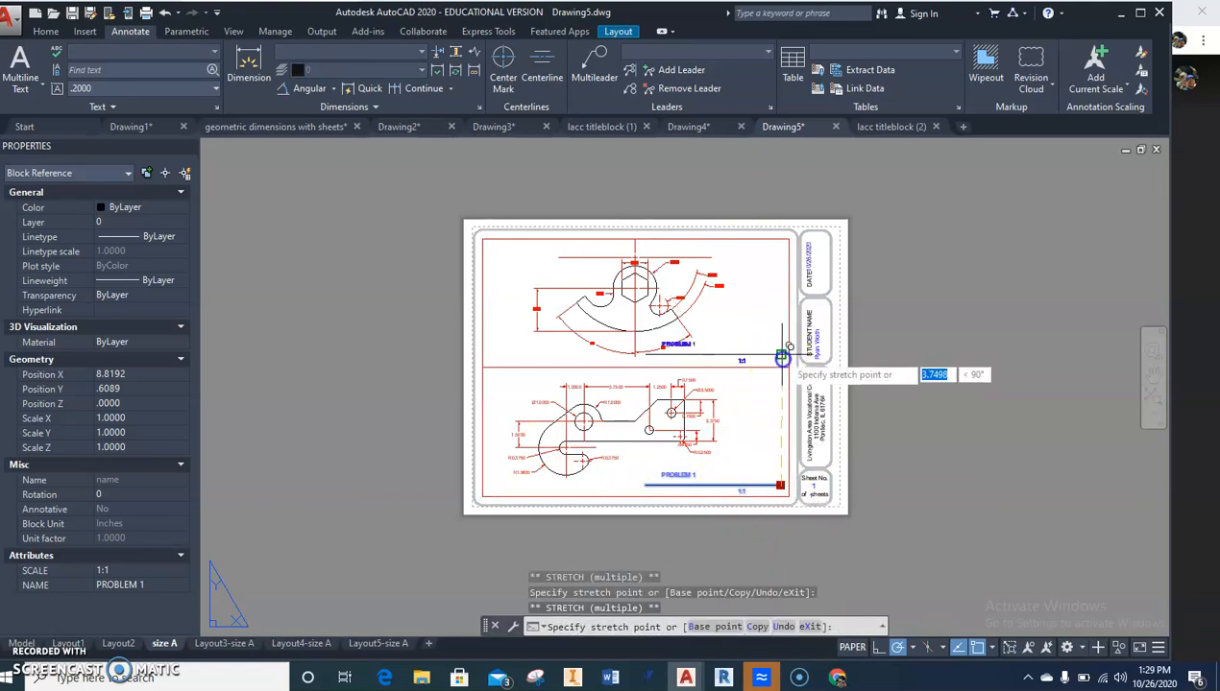
key("Escape")
key("Escape")
key("Escape")
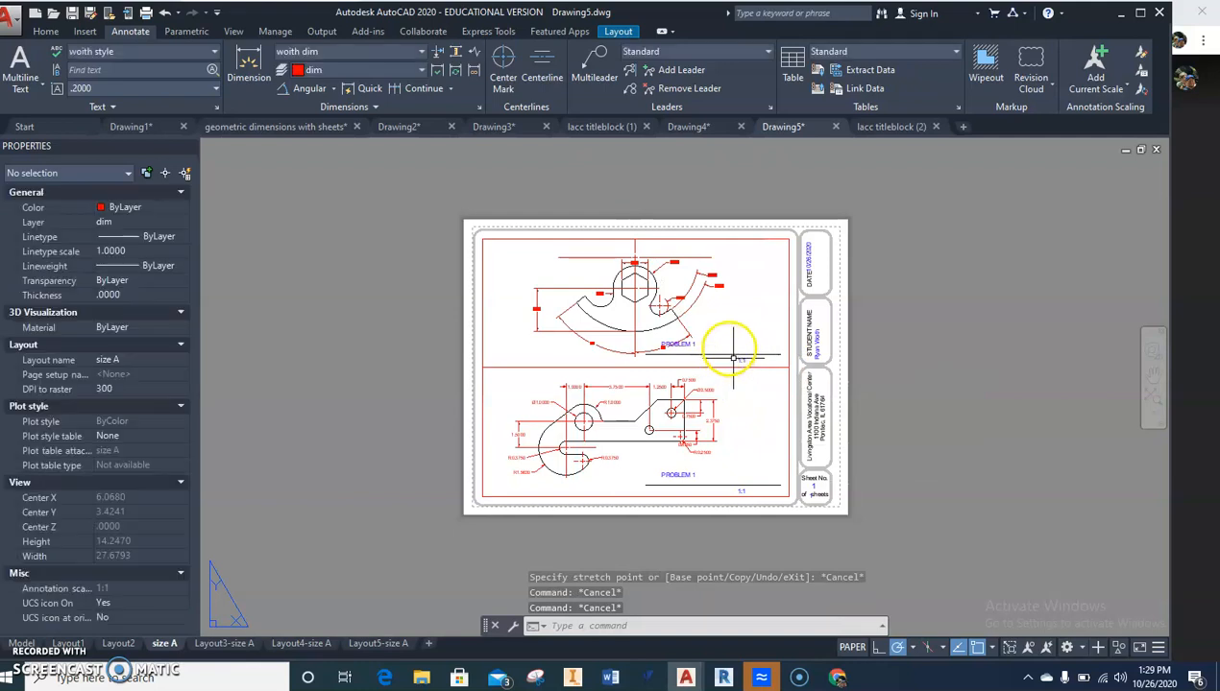
- Set the SCALE attribute of the upper viewport's PROBLEM 1 label to 1:2
scroll(692, 349, "up", 2)
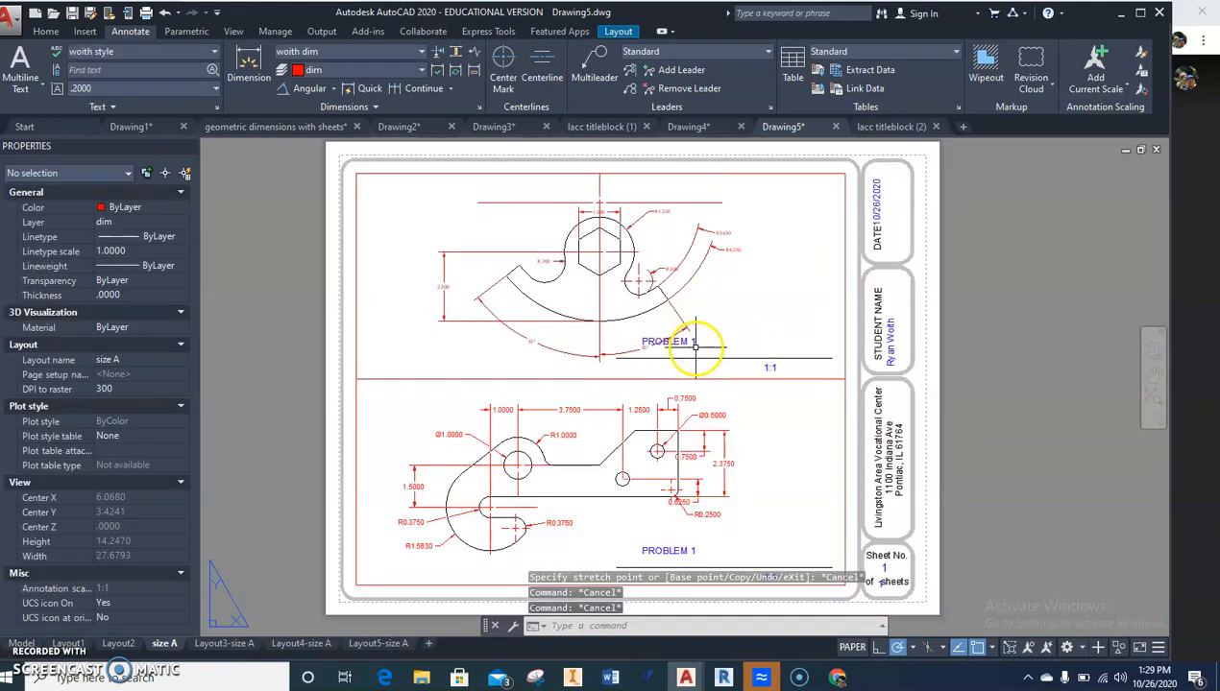
left_click(745, 358)
key("Escape")
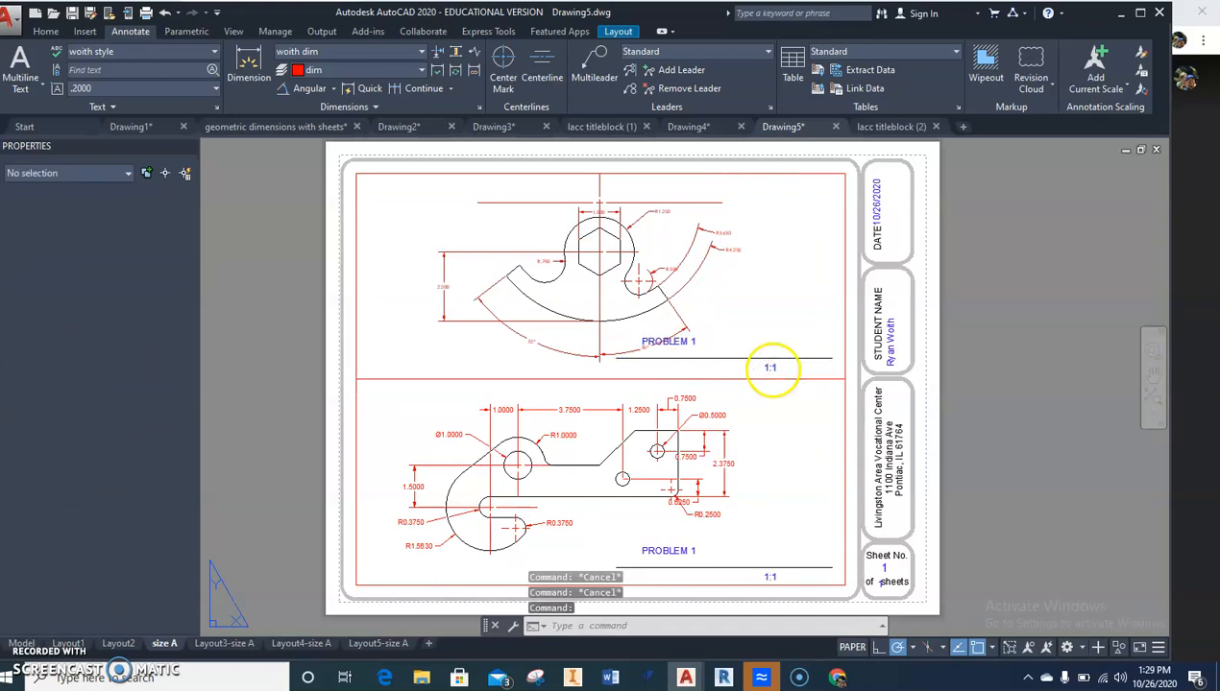
double_click(780, 374)
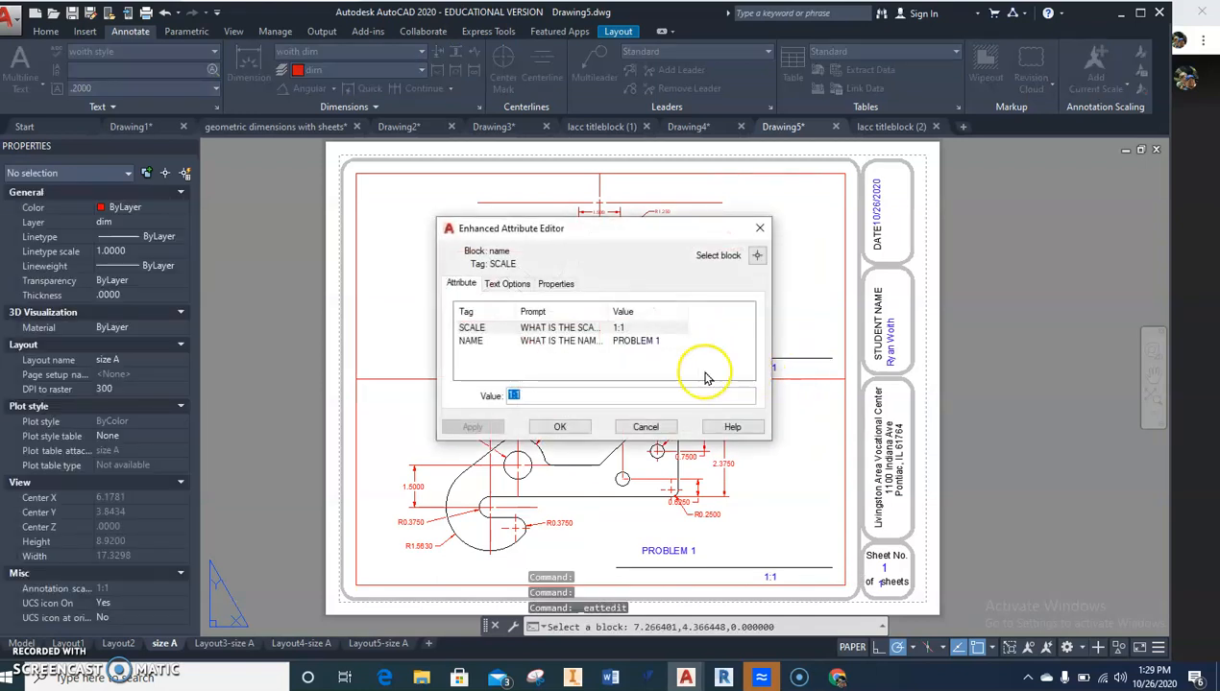
type("1:2")
left_click(560, 427)
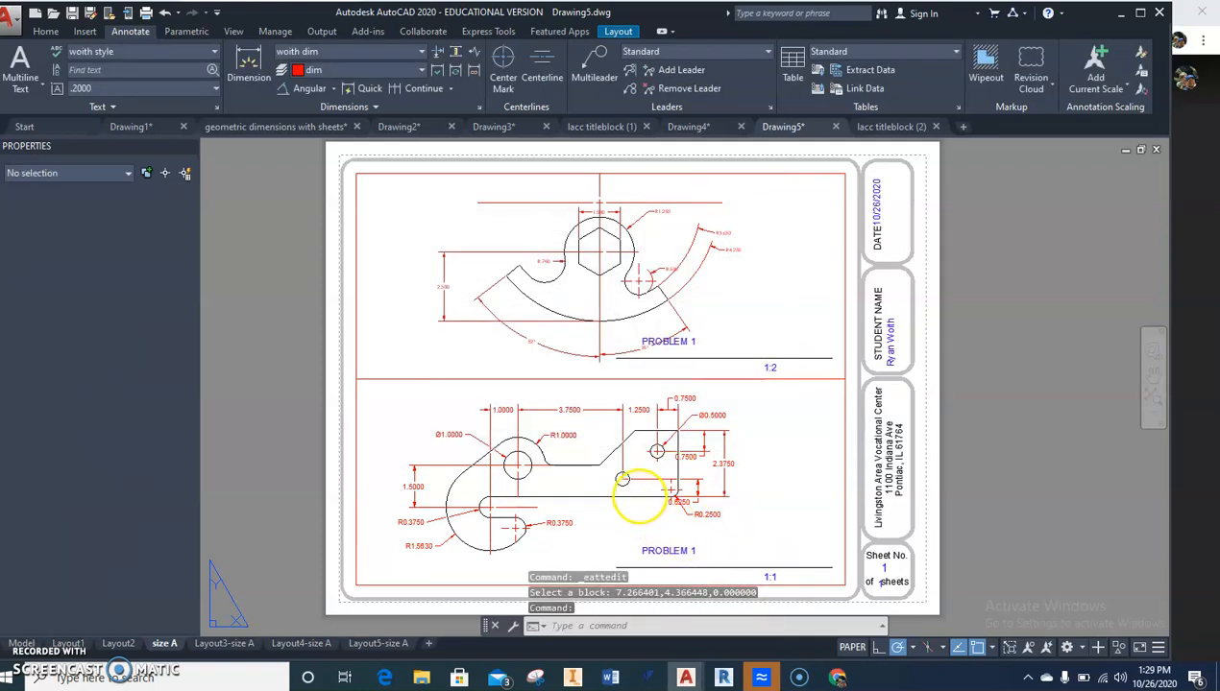
- Set the SCALE attribute of the lower viewport's PROBLEM 1 label to 1:2
double_click(622, 479)
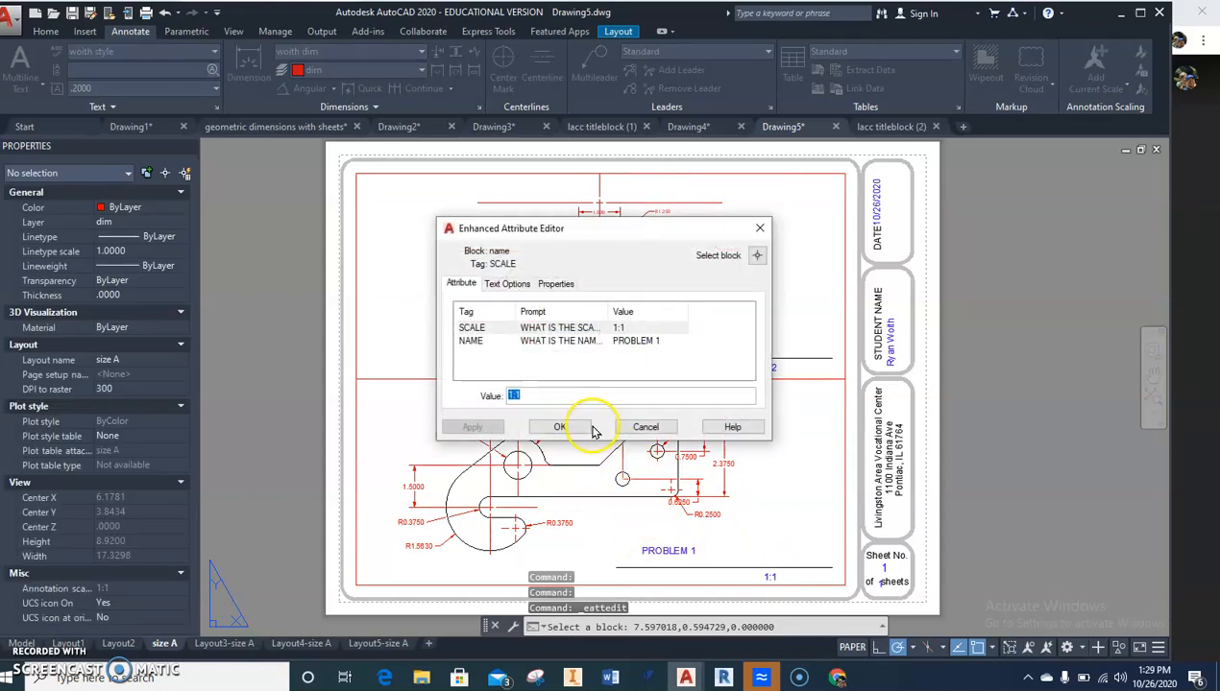
left_click(559, 427)
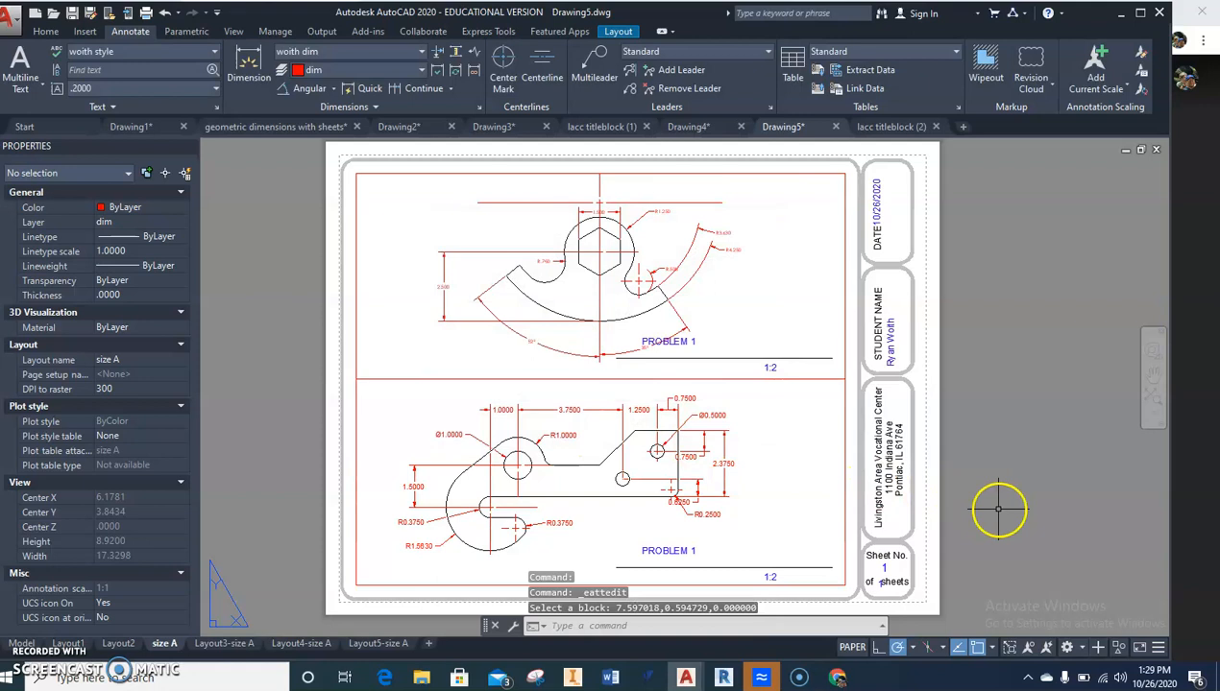
scroll(970, 499, "down", 4)
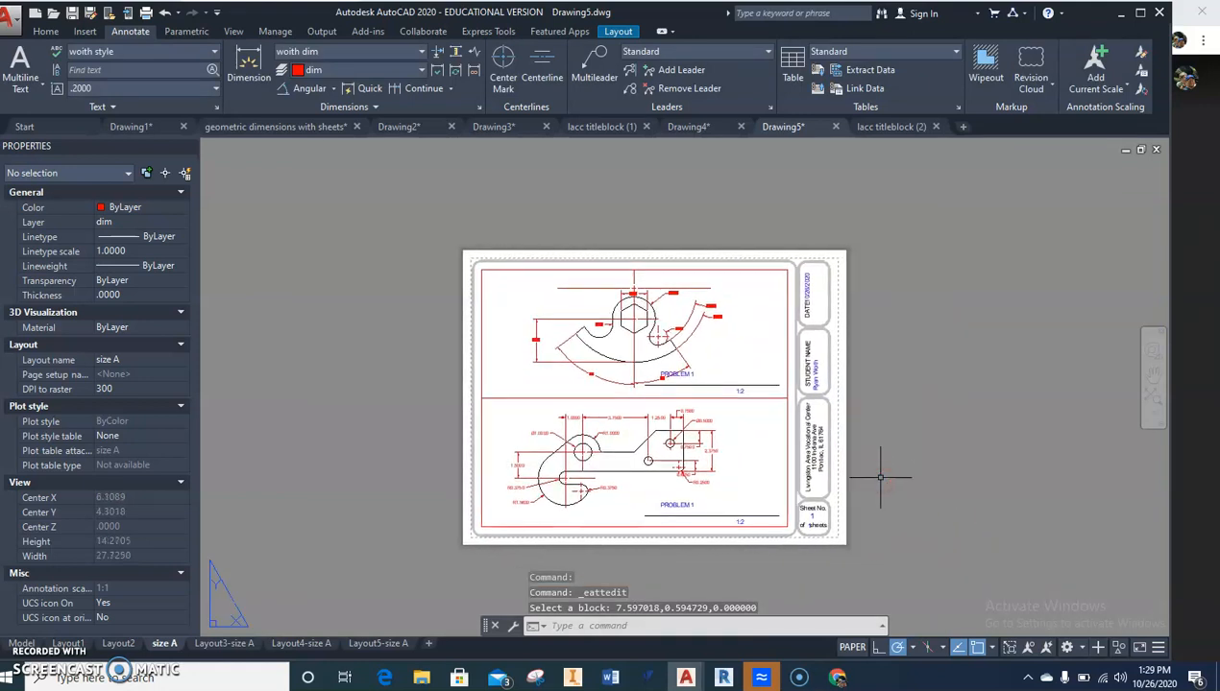
- Create a copy of the size A layout with its viewports and labels
left_click(220, 645)
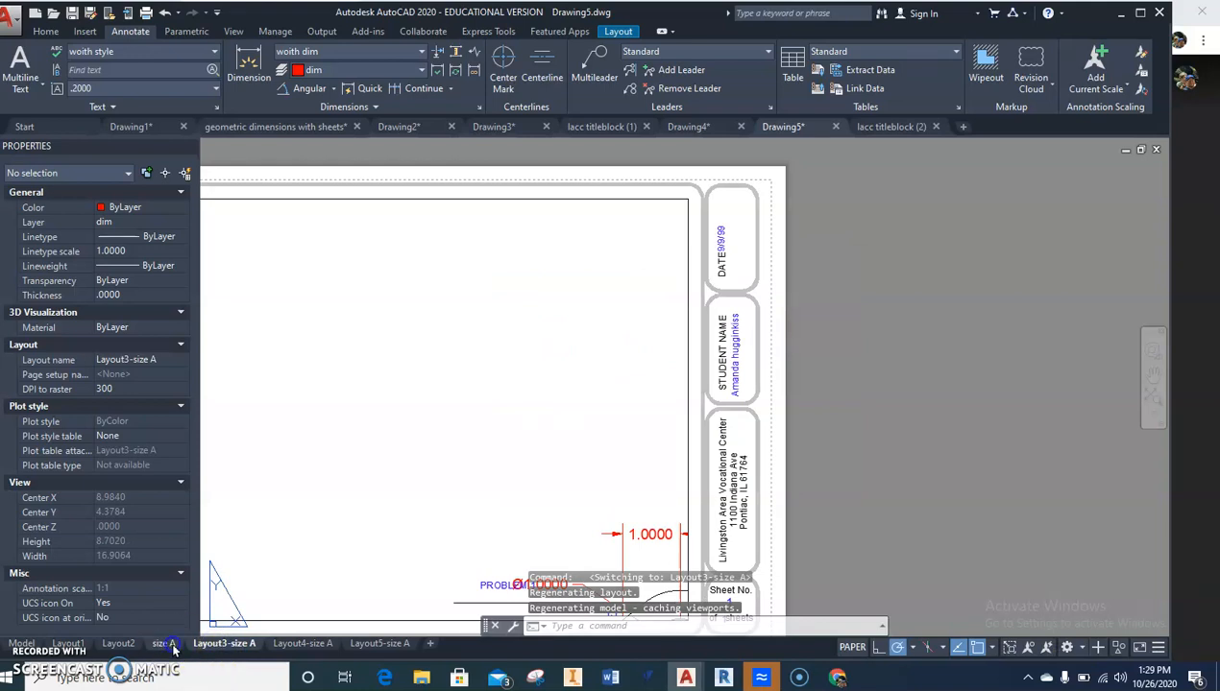
left_click(172, 647)
right_click(173, 649)
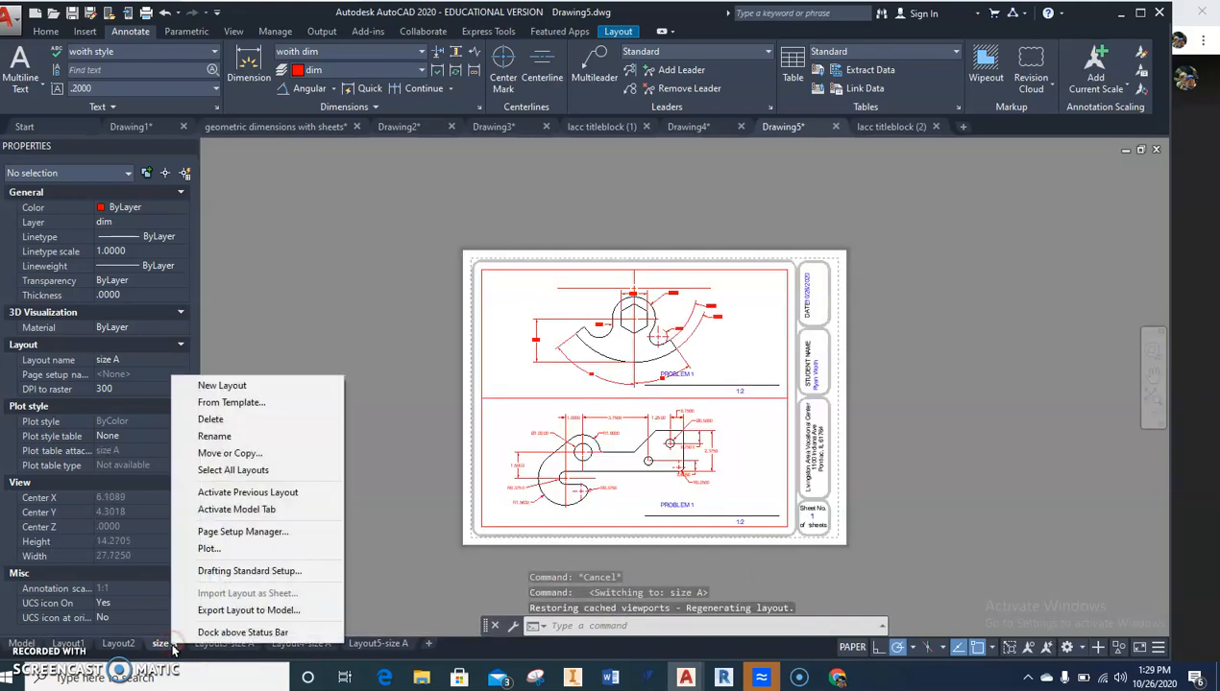
left_click(227, 452)
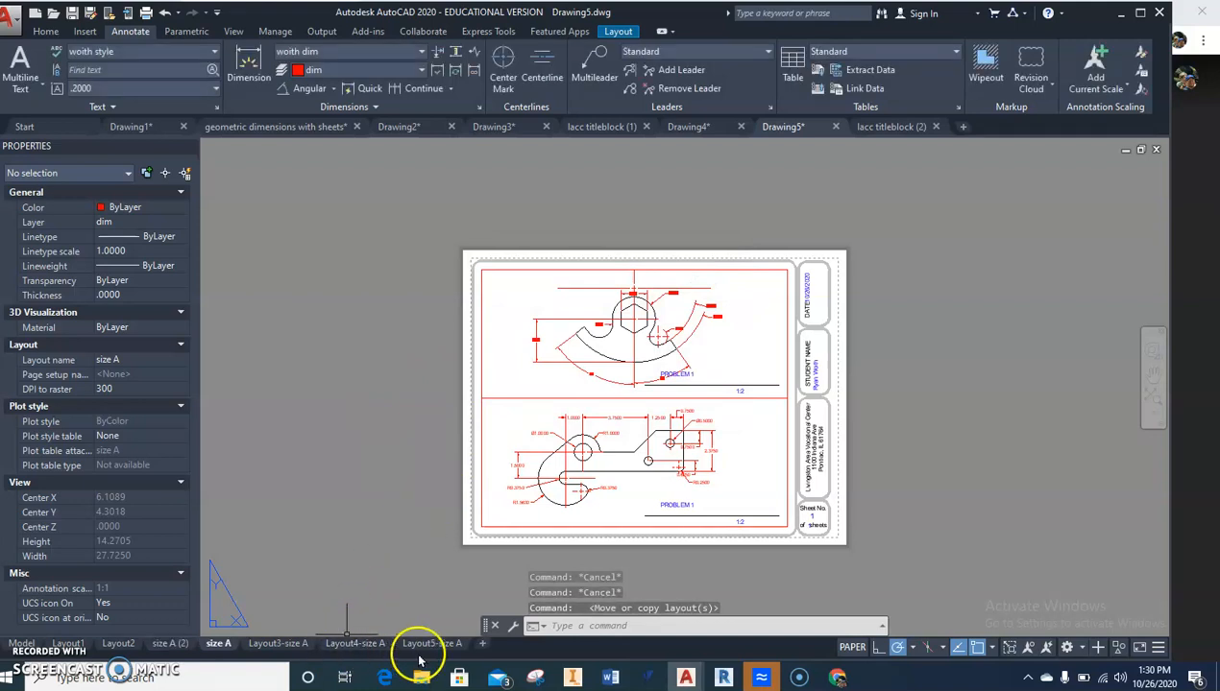
left_click(277, 644)
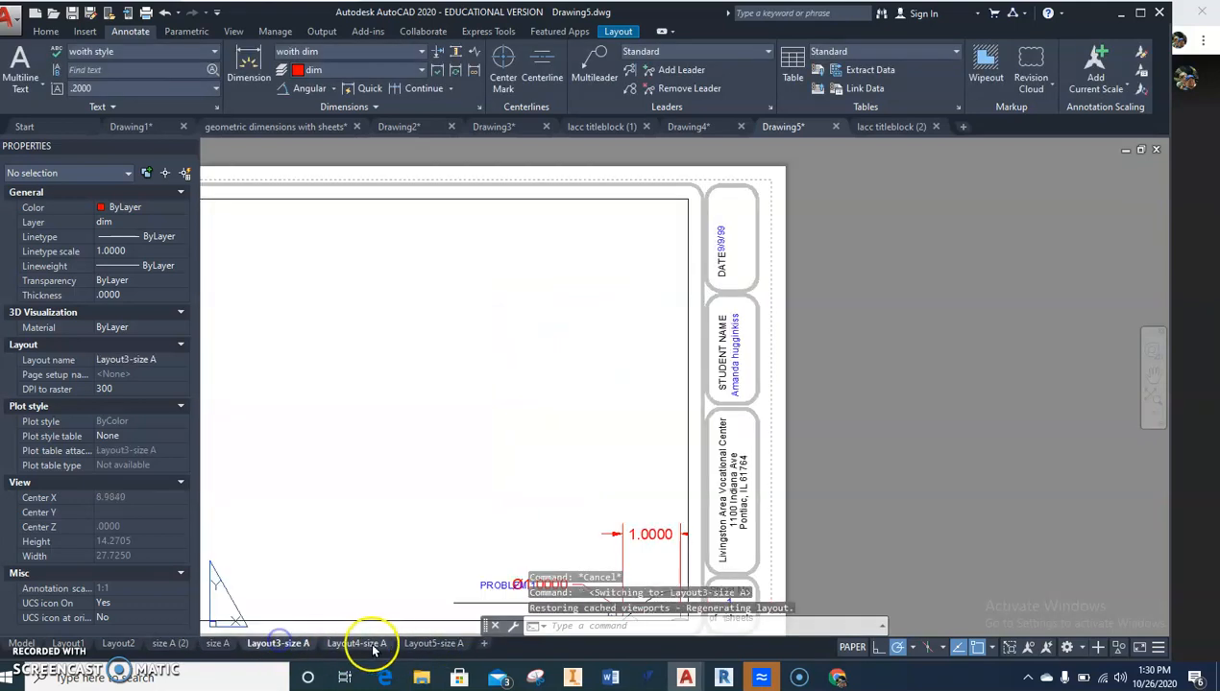
left_click(422, 644)
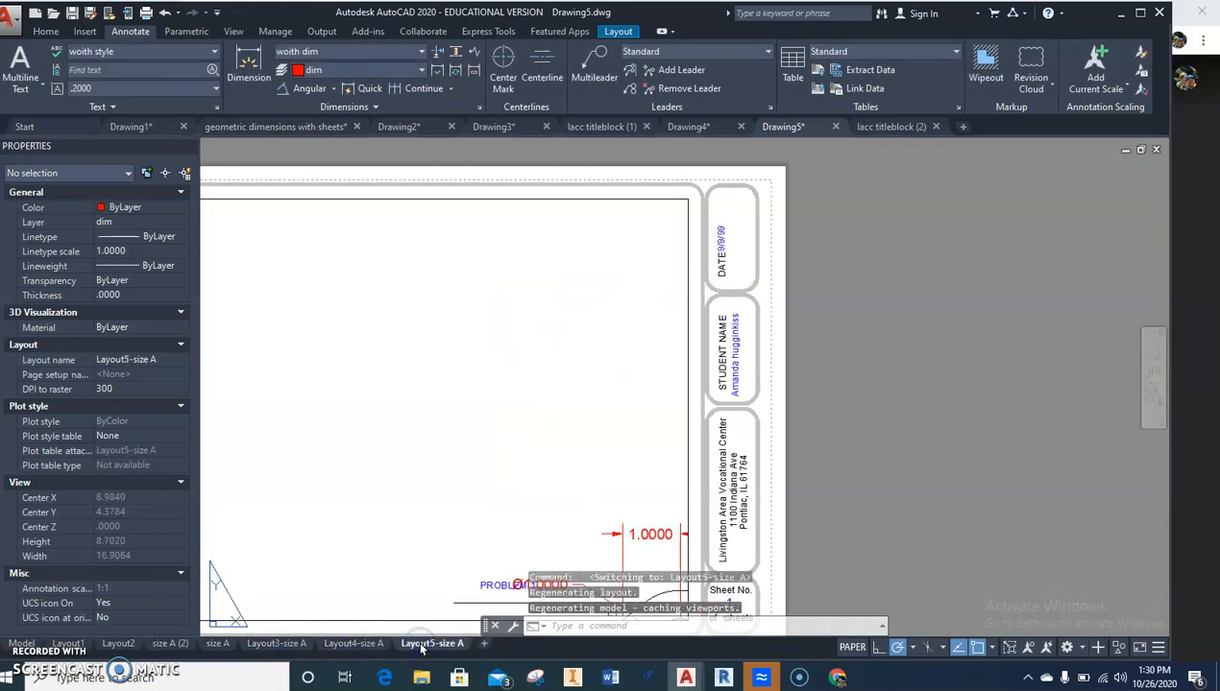
left_click(163, 644)
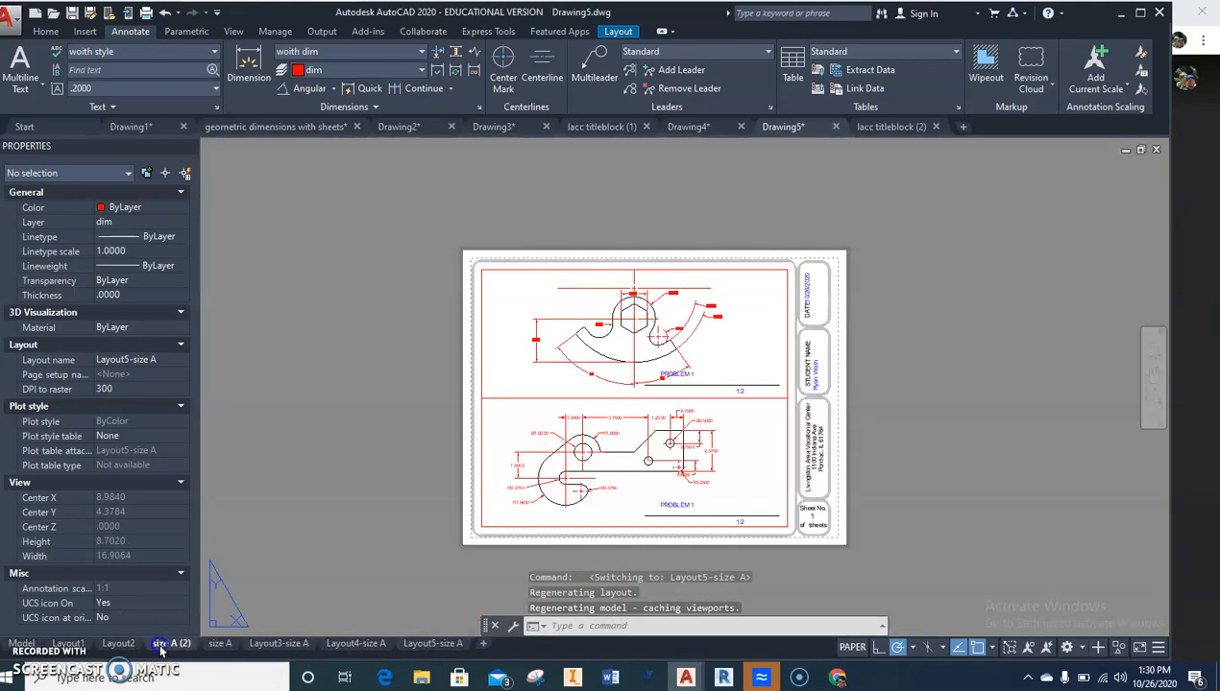
- Rename the original size A layout as "problem 1-2"
left_click(219, 645)
right_click(219, 645)
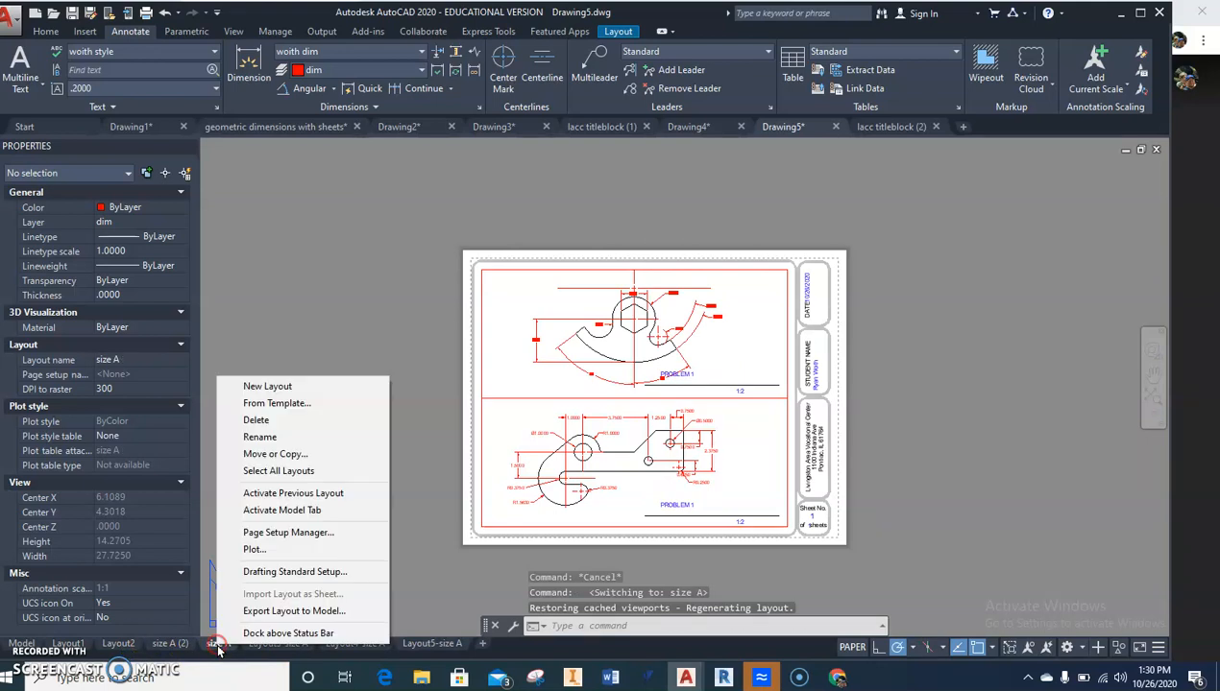
left_click(293, 439)
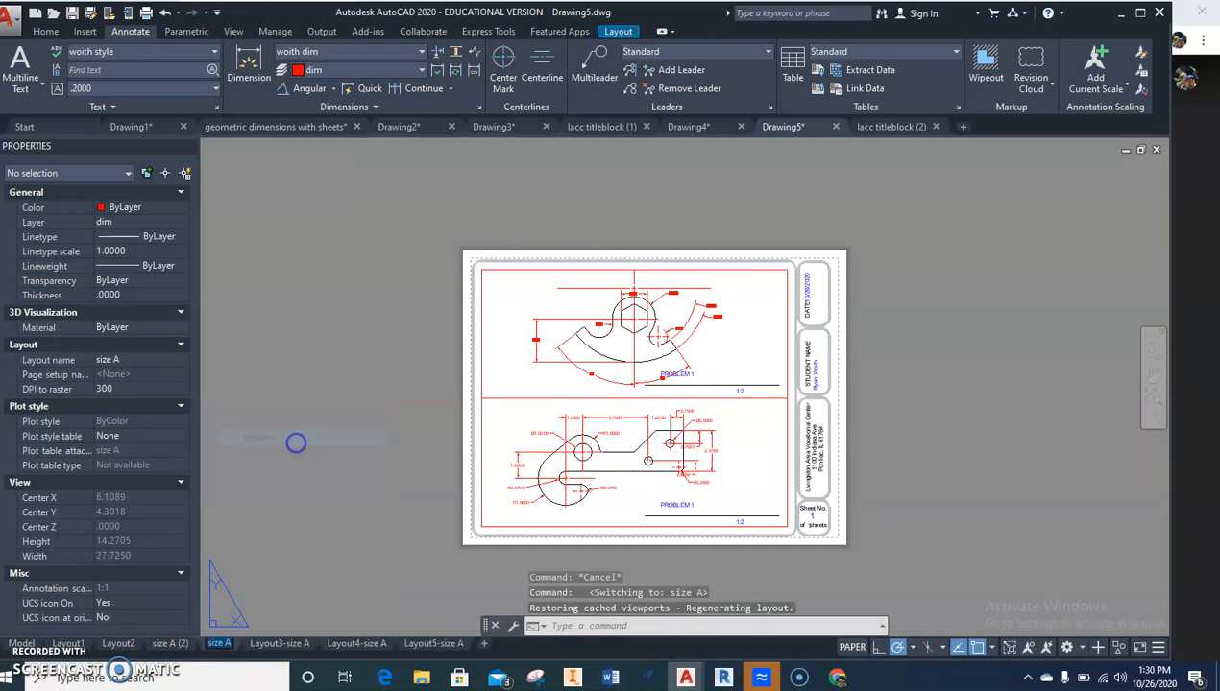
type("pl")
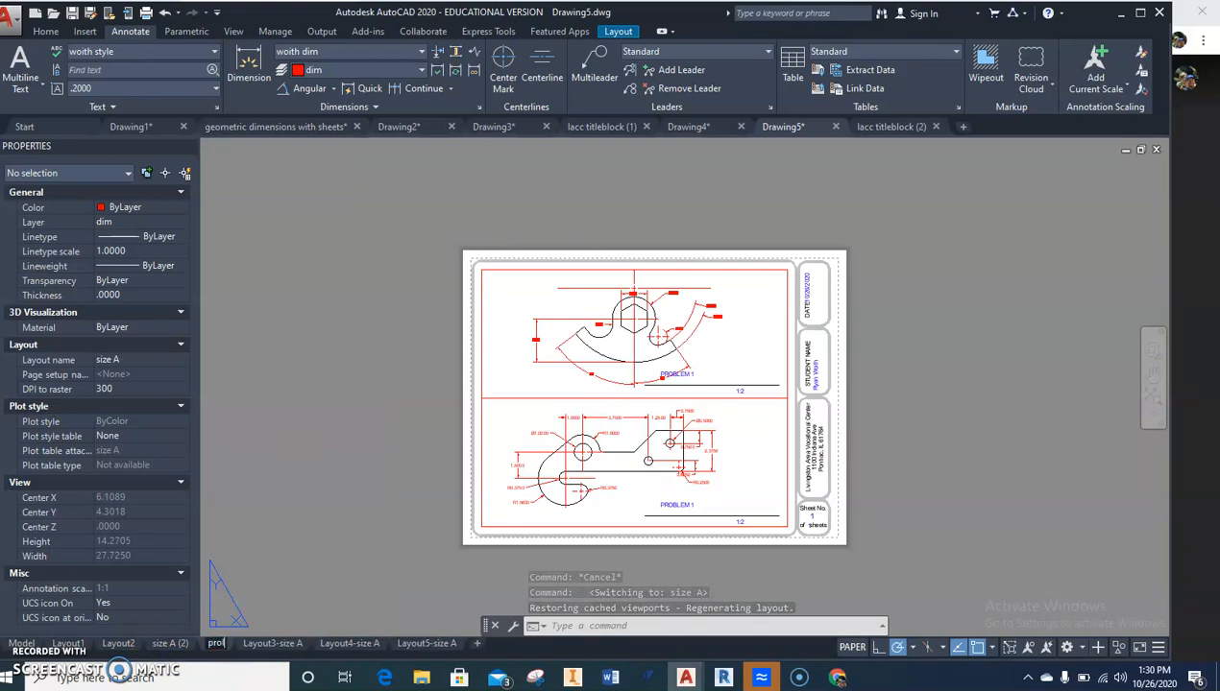
type("oblem")
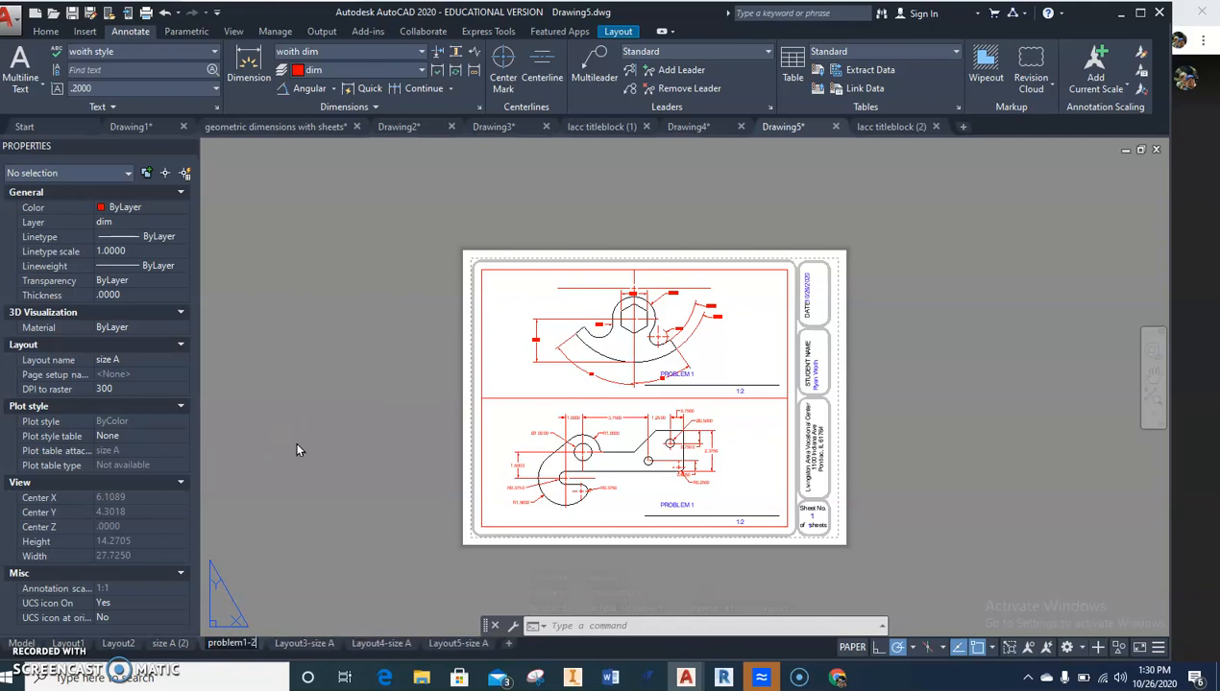
type(" 1-2")
key("Return")
left_click(296, 442)
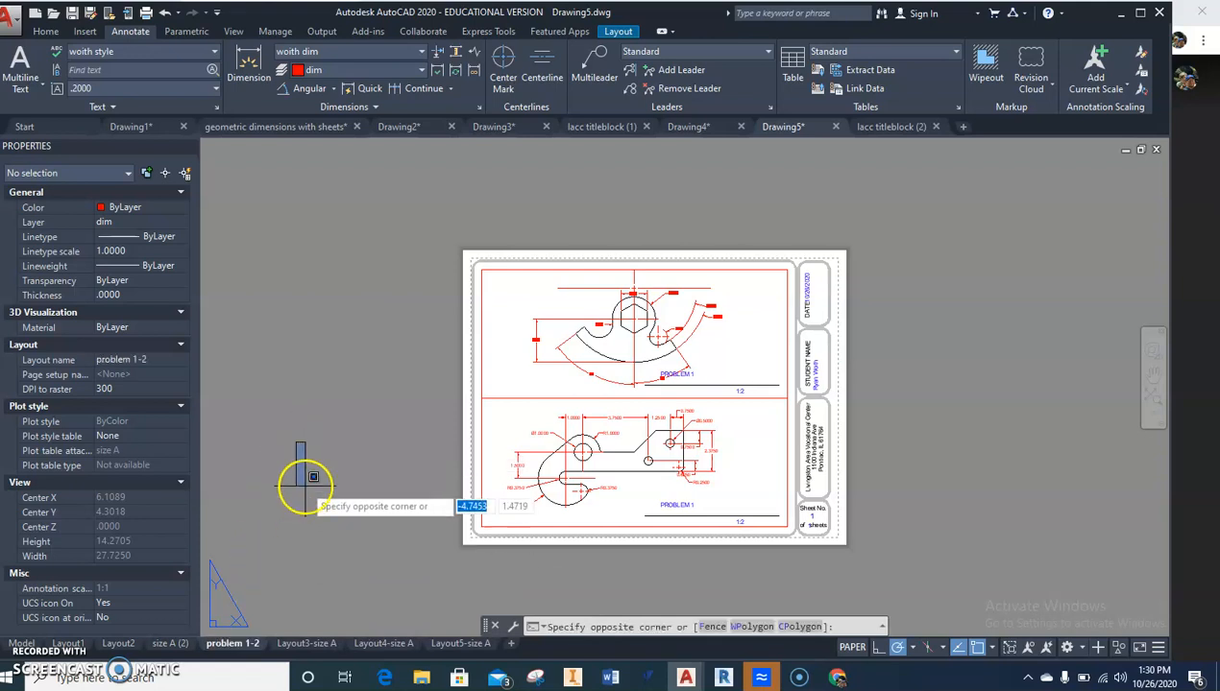
key("Escape")
key("Escape")
middle_click_drag(327, 534, 281, 509)
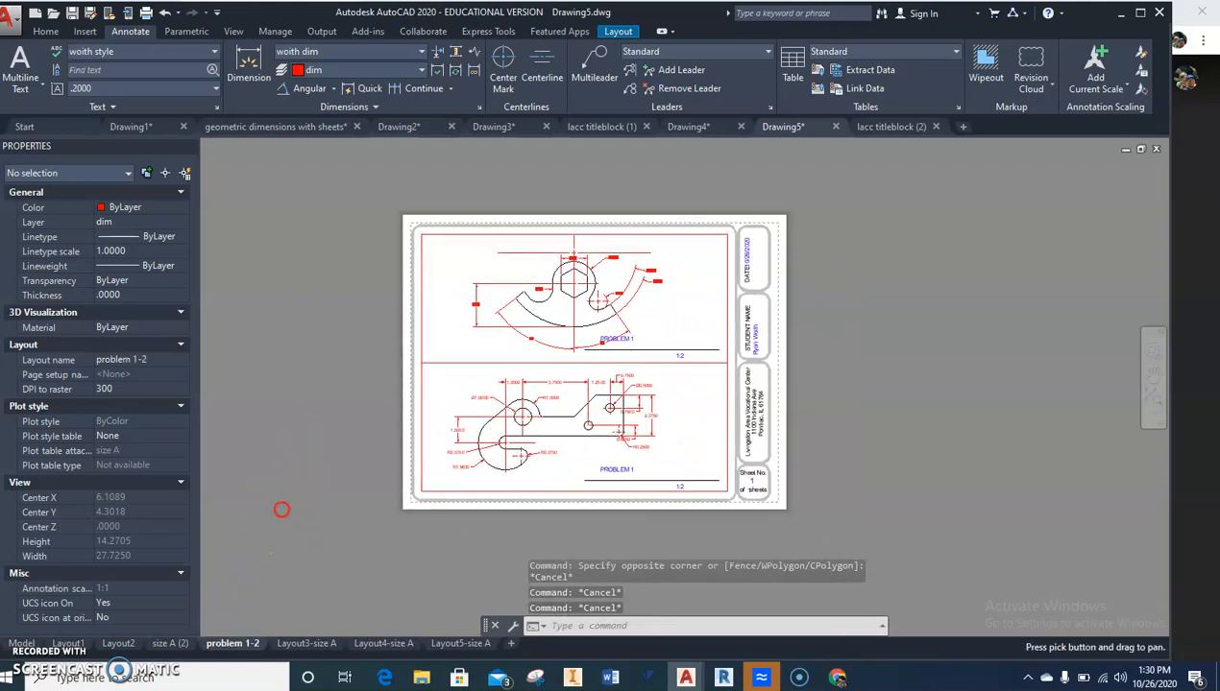
middle_click_drag(463, 575, 422, 586)
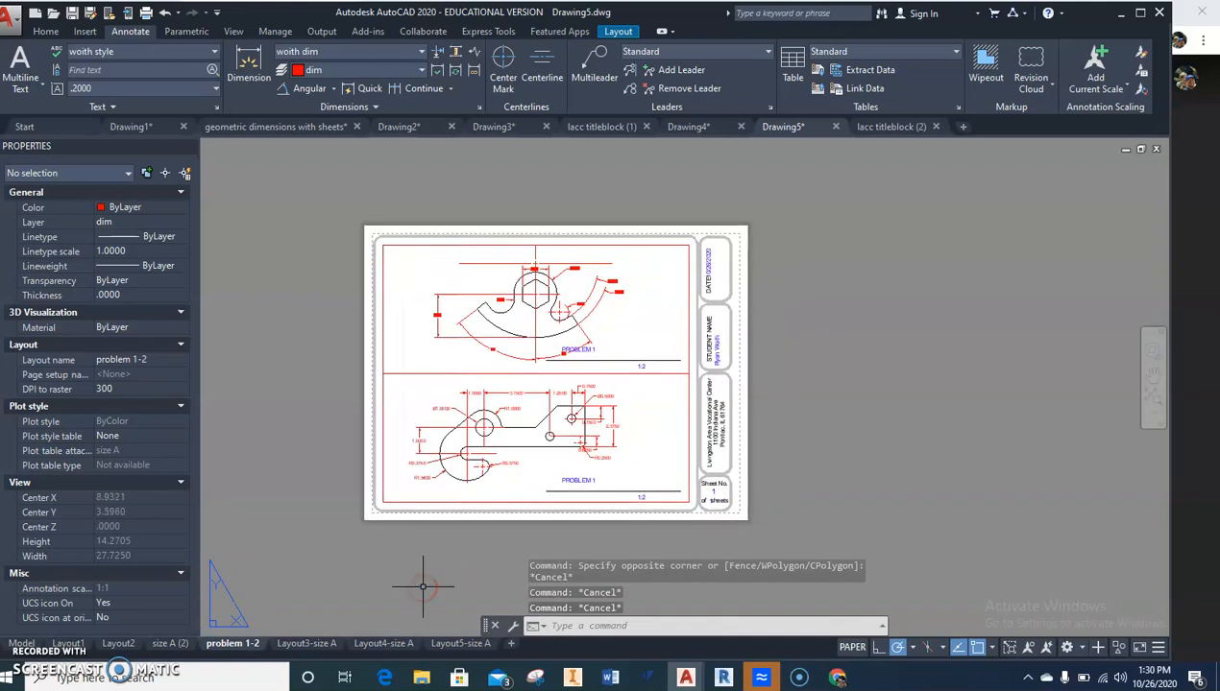